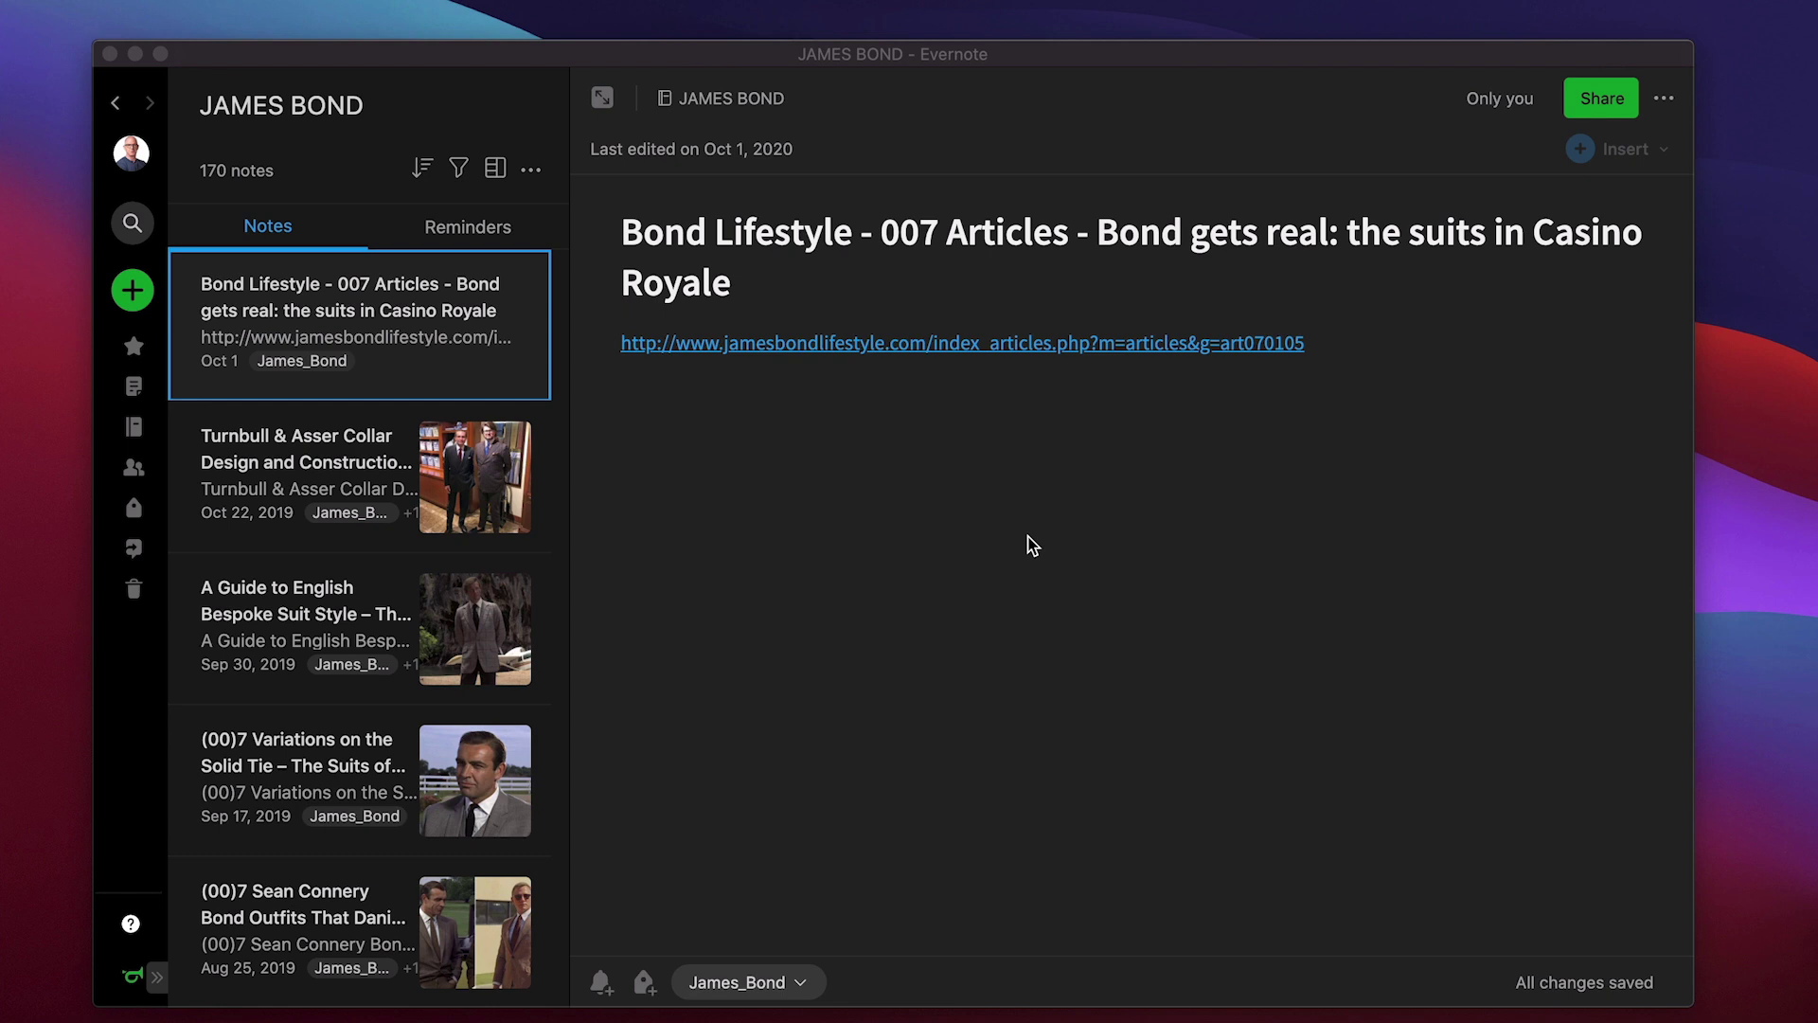
Try Cmd+A on the notes, then scroll to the oldest, 'How to Write Like Ian Fleming' (May 6, 2011)
{"action": "left_click", "coordinate": [337, 338]}
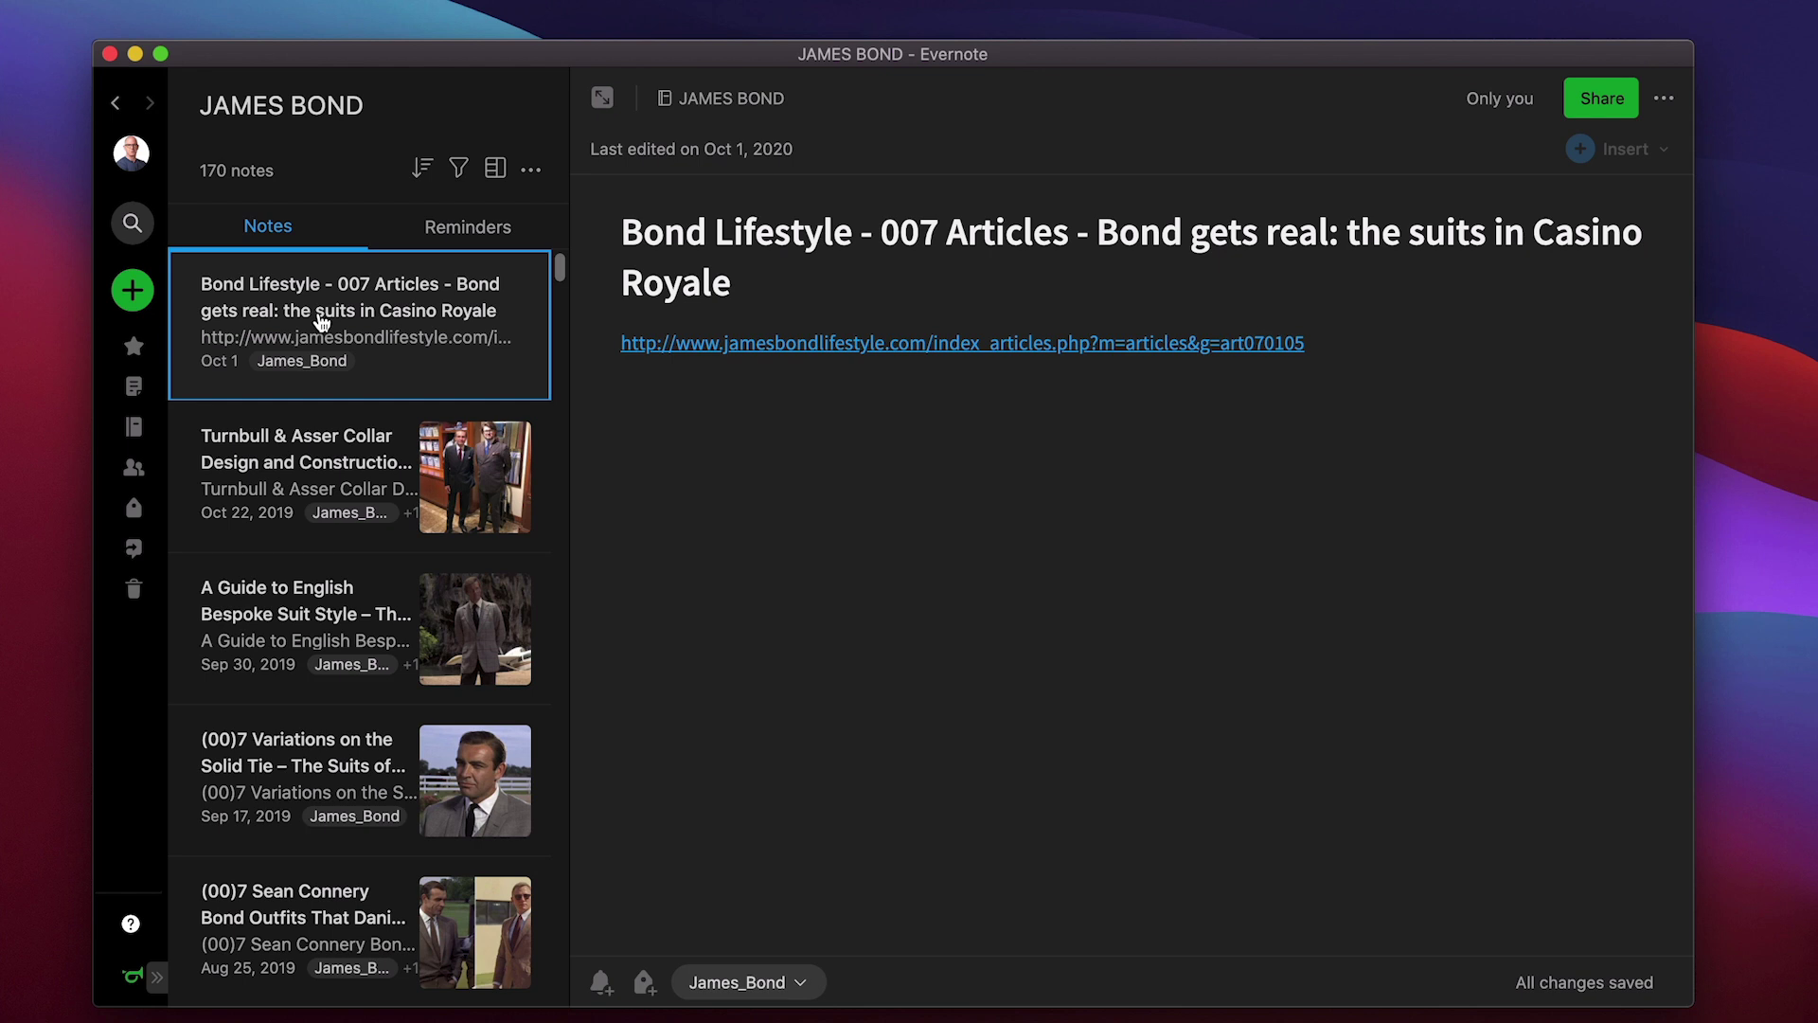
{"action": "key", "text": "super+a"}
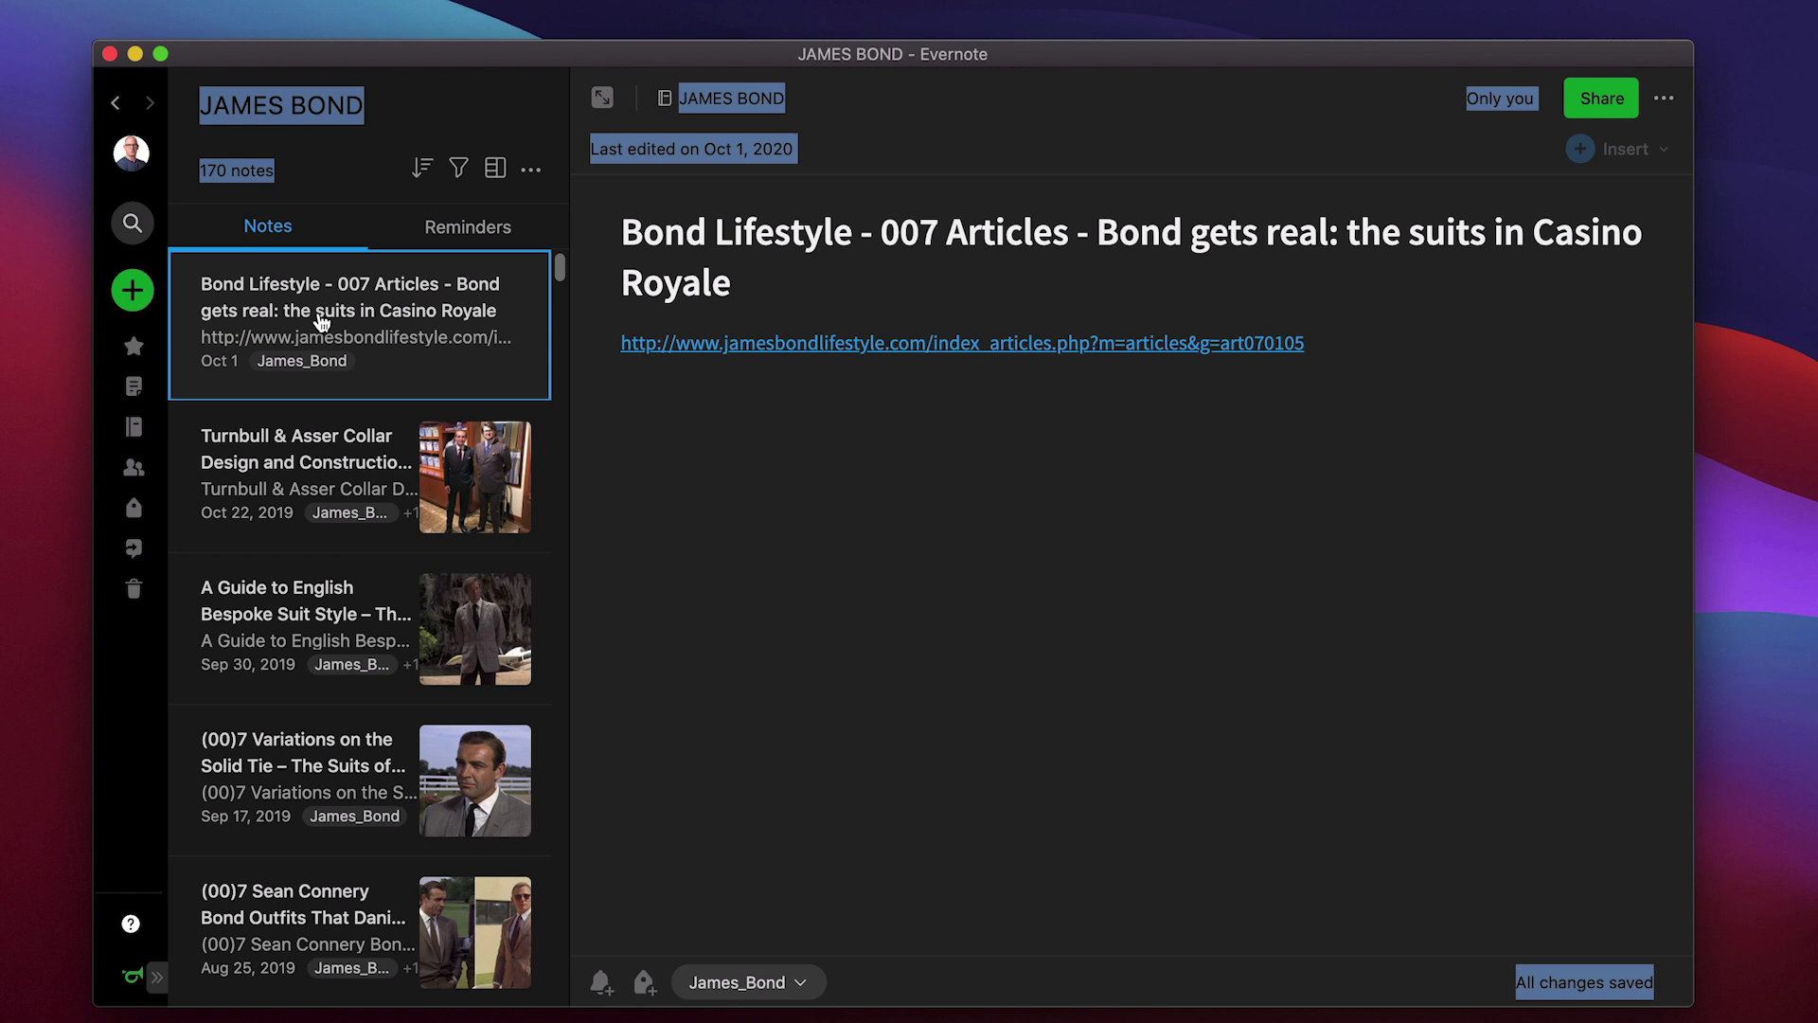
{"action": "left_click", "coordinate": [961, 545]}
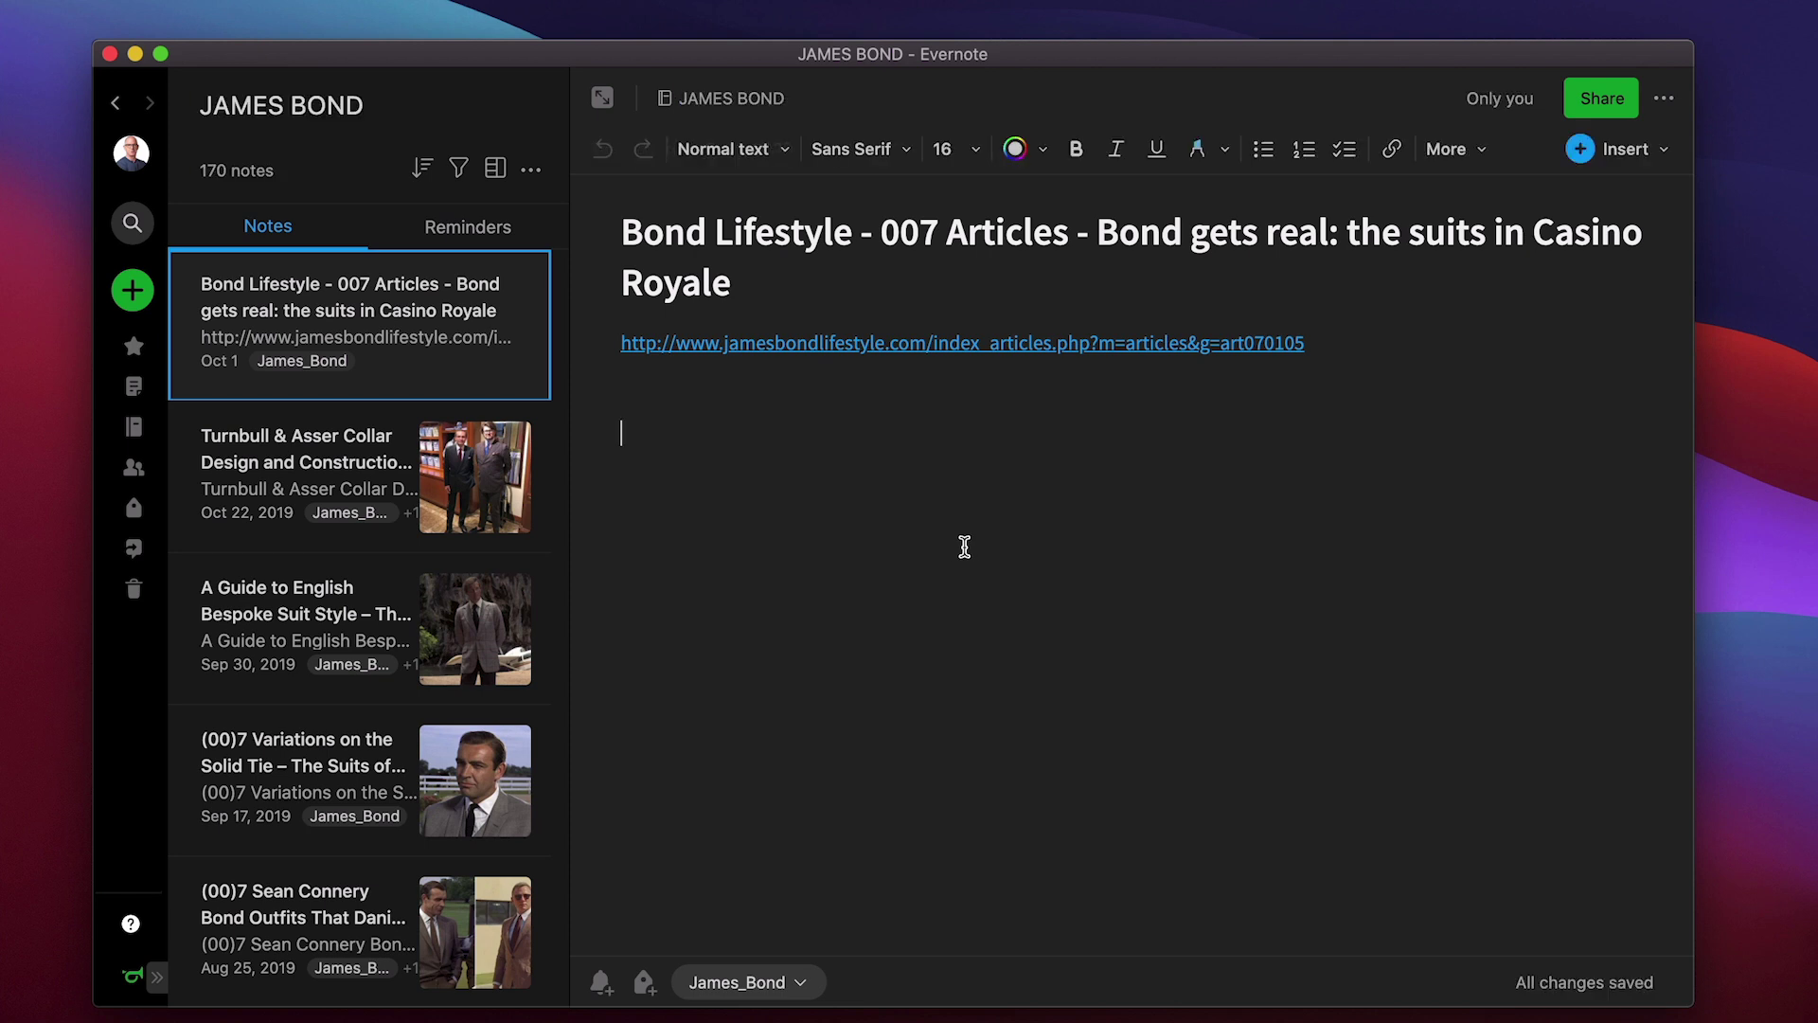
{"action": "left_click", "coordinate": [330, 363]}
{"action": "scroll", "coordinate": [332, 398], "scroll_direction": "down", "scroll_amount": 15}
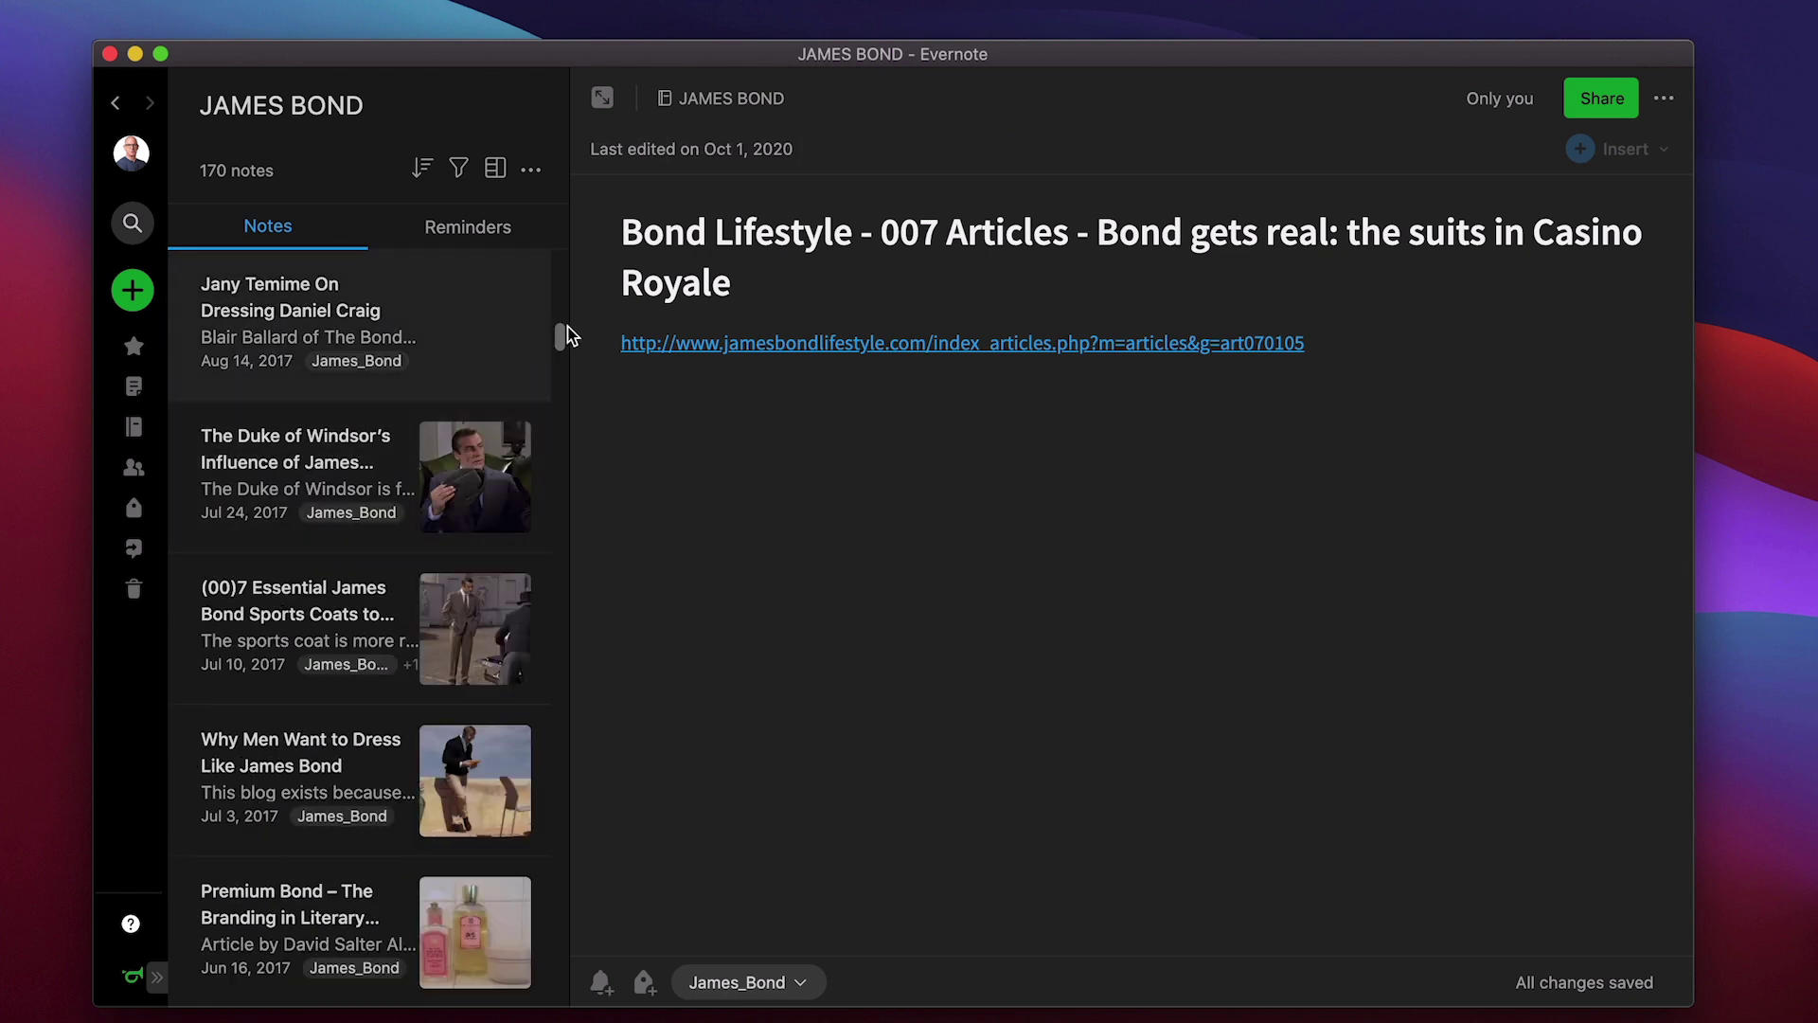
{"action": "left_click_drag", "start_coordinate": [560, 364], "coordinate": [559, 700]}
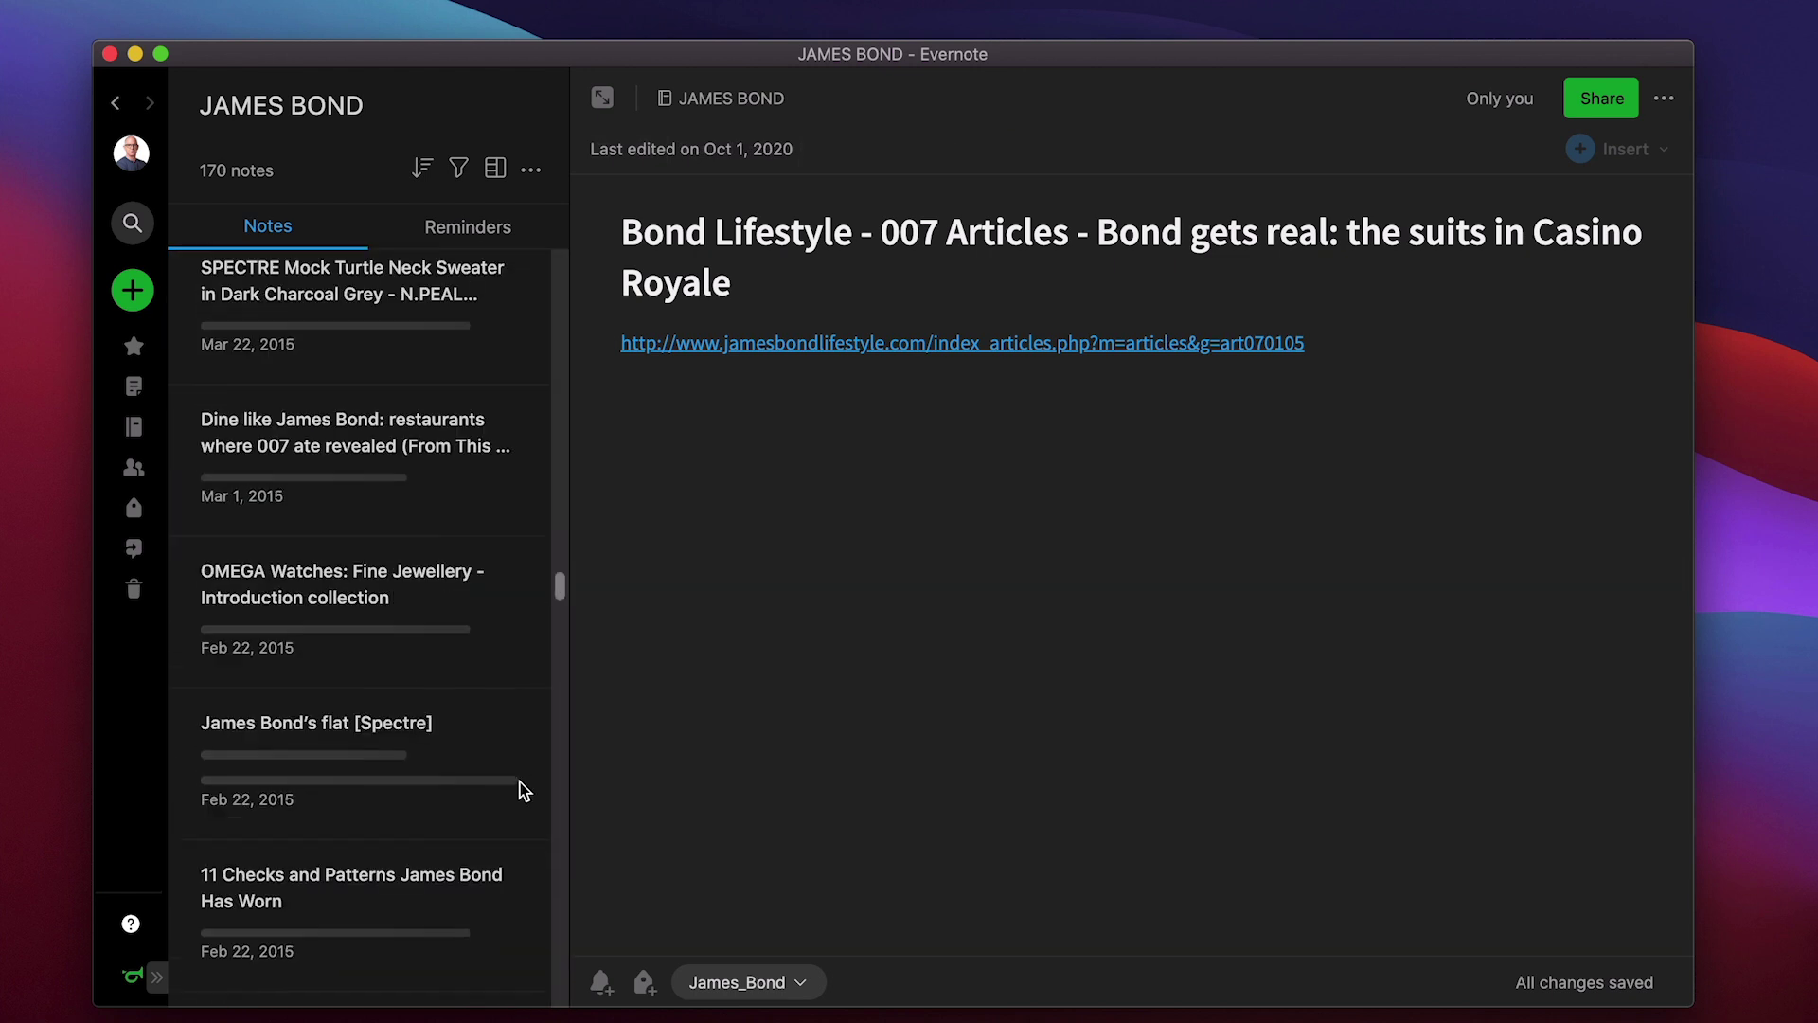
{"action": "scroll", "coordinate": [520, 847], "scroll_direction": "down", "scroll_amount": 10}
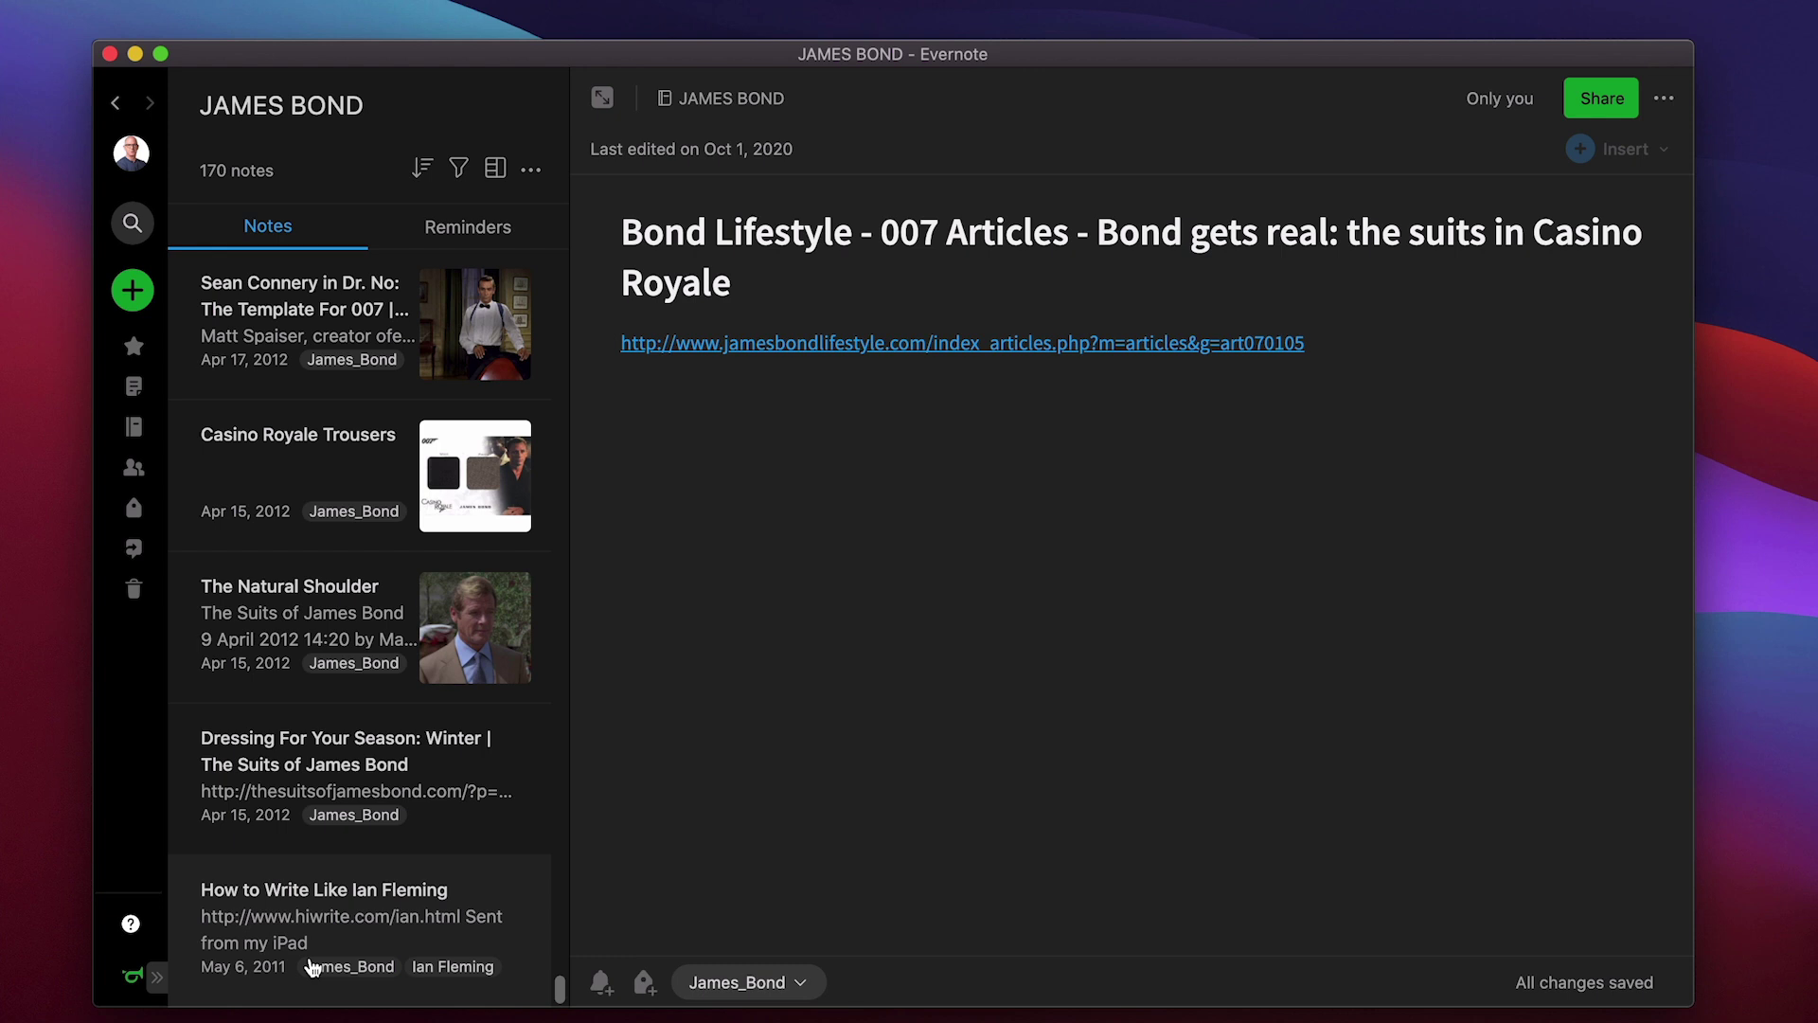
Try a range selection down to the last note, which instead opens 'How to Write Like Ian Fleming'
{"action": "left_click", "coordinate": [313, 965], "text": "shift"}
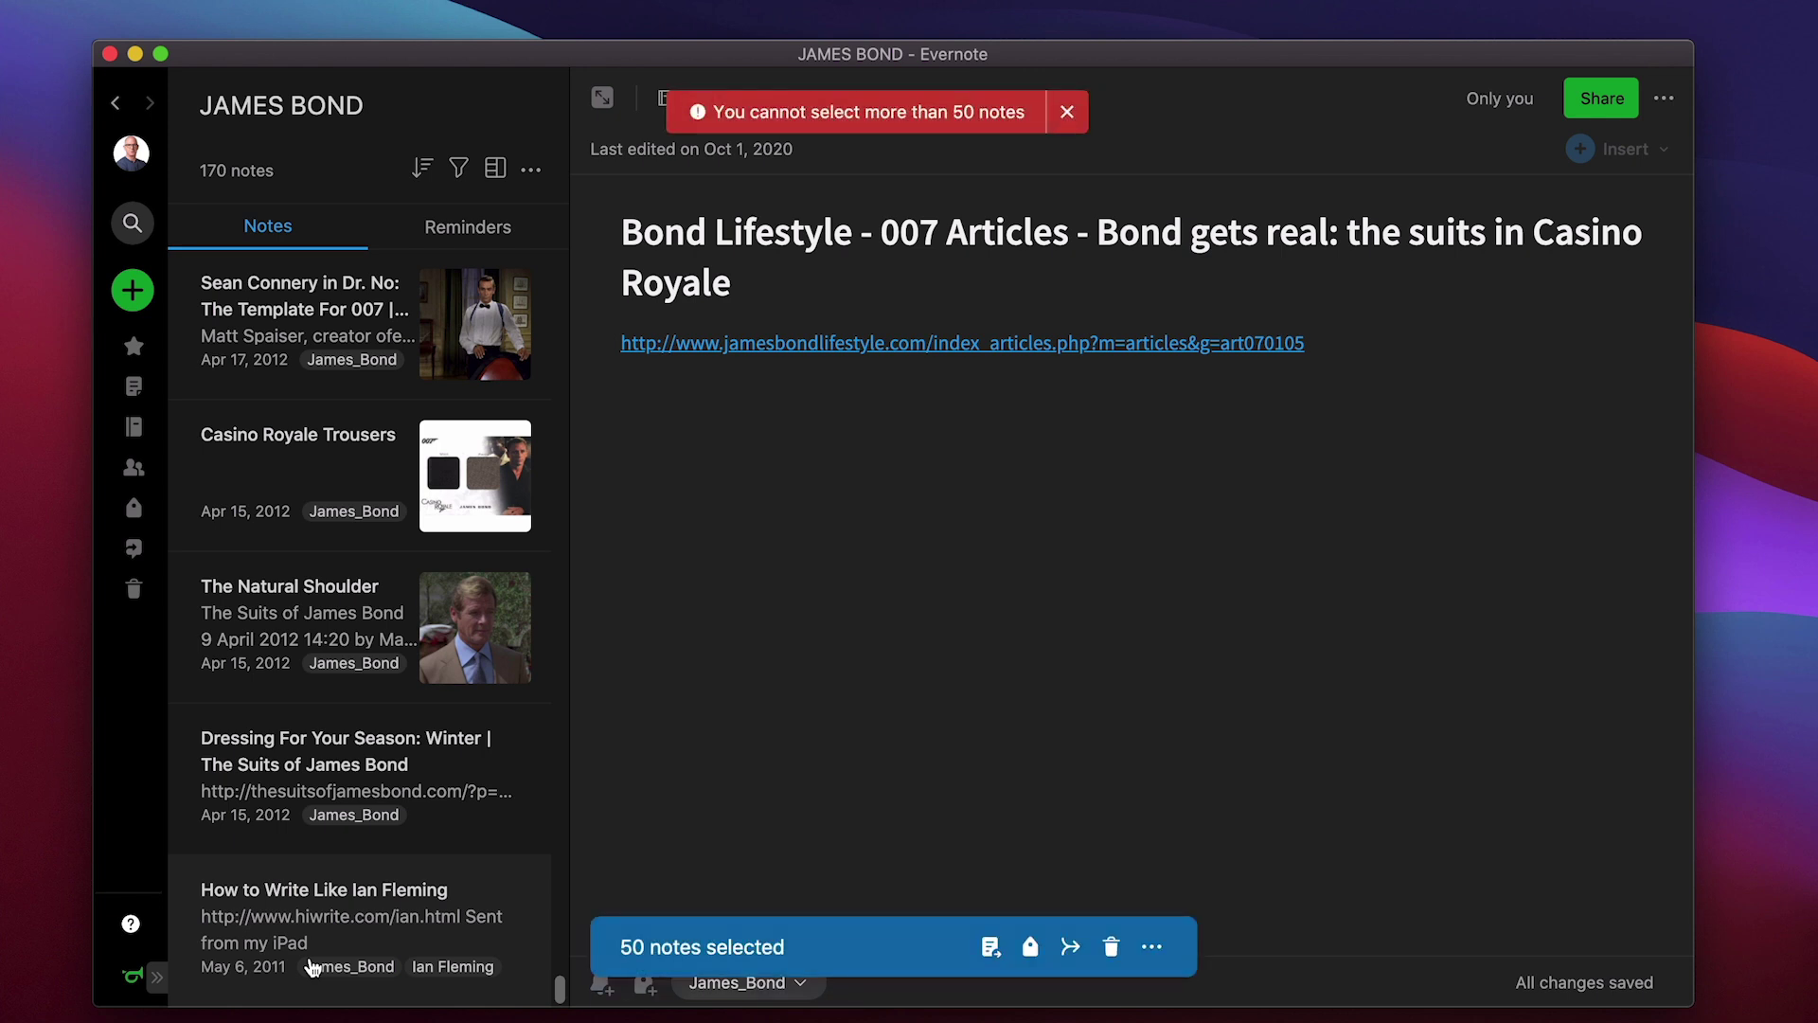
{"action": "left_click", "coordinate": [312, 966]}
{"action": "scroll", "coordinate": [313, 966], "scroll_direction": "down", "scroll_amount": 10}
{"action": "scroll", "coordinate": [313, 966], "scroll_direction": "up", "scroll_amount": 20}
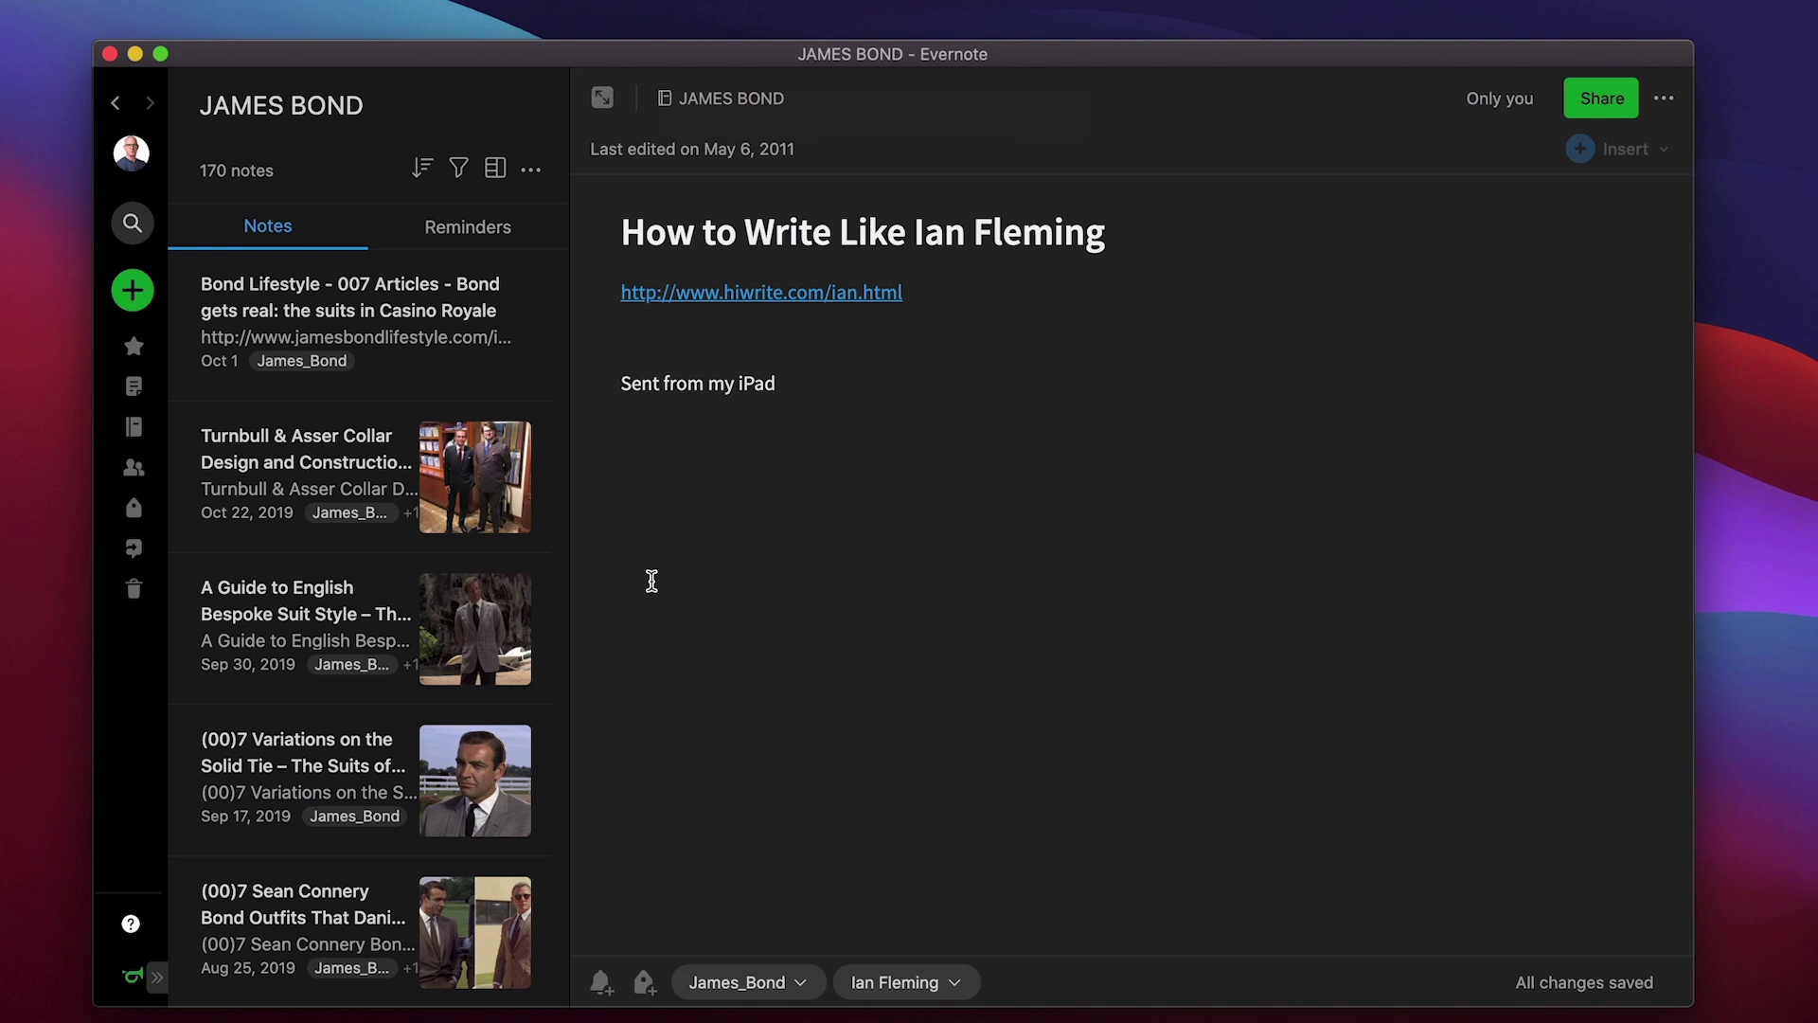
{"action": "left_click", "coordinate": [863, 660]}
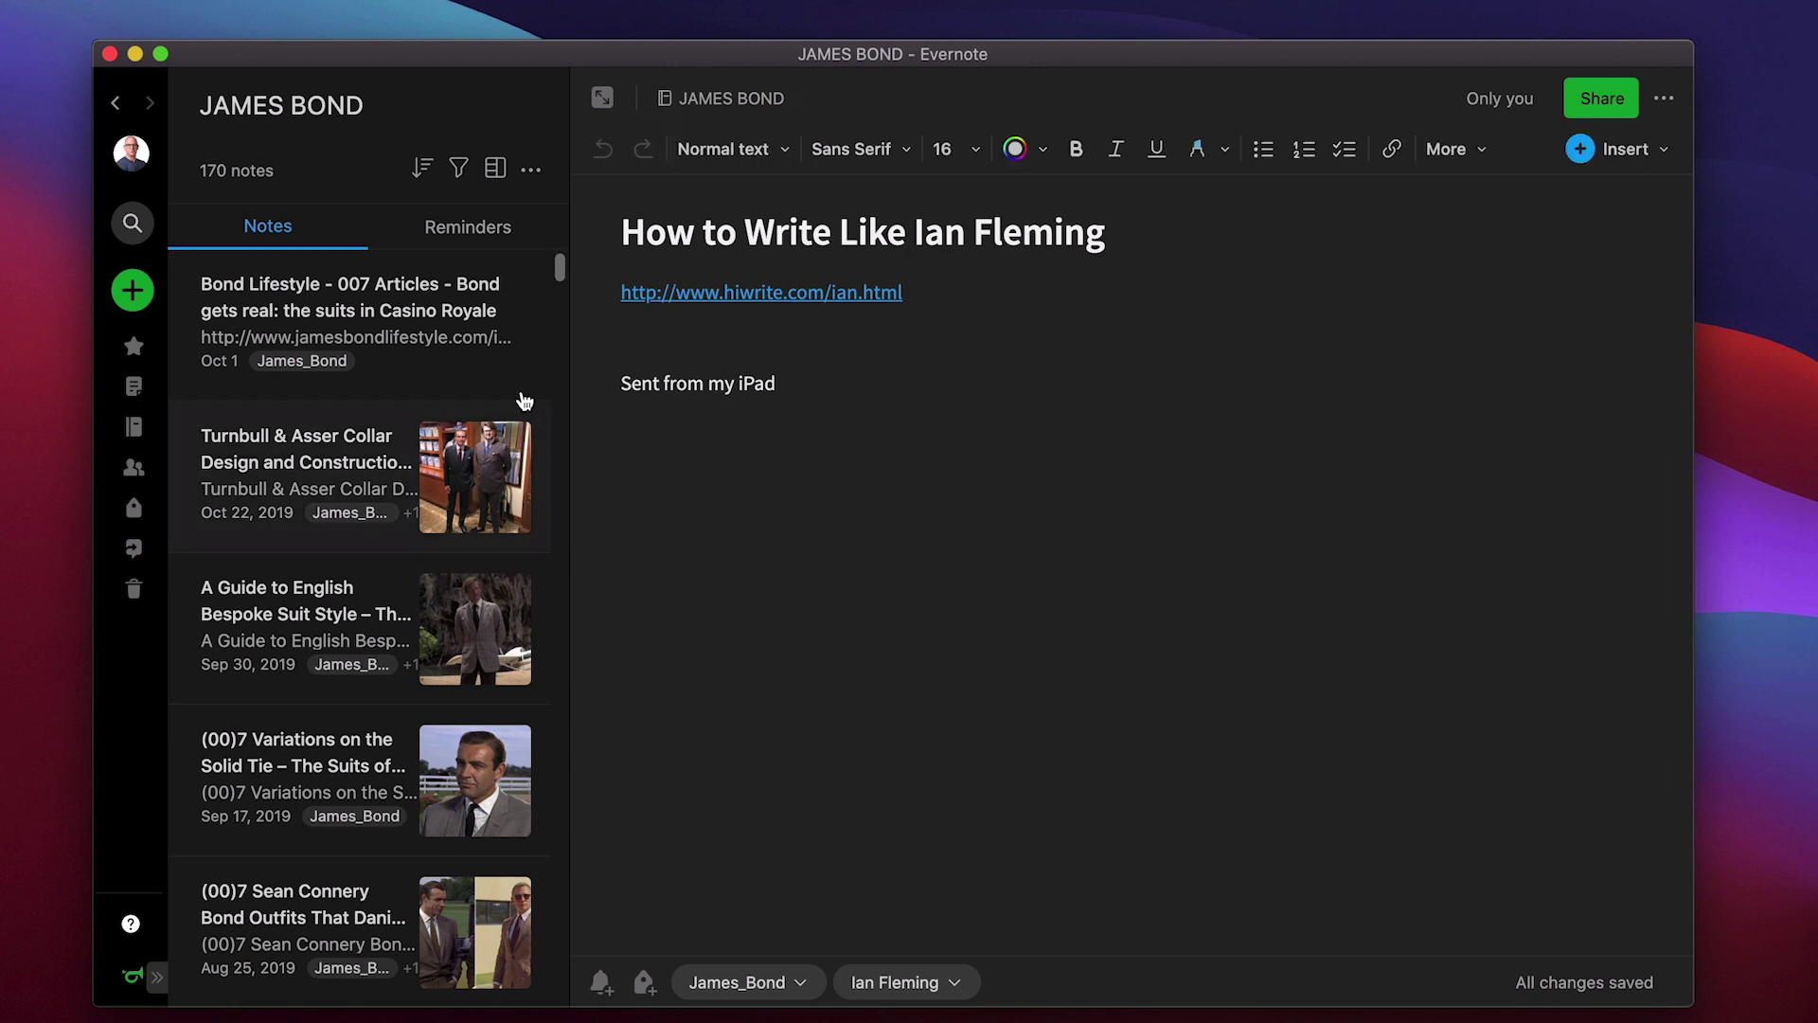
Select from the newest note down to 'Ian Fleming's Coldest Warrior', 44 notes in total
{"action": "left_click", "coordinate": [447, 337]}
{"action": "scroll", "coordinate": [476, 442], "scroll_direction": "down", "scroll_amount": 10}
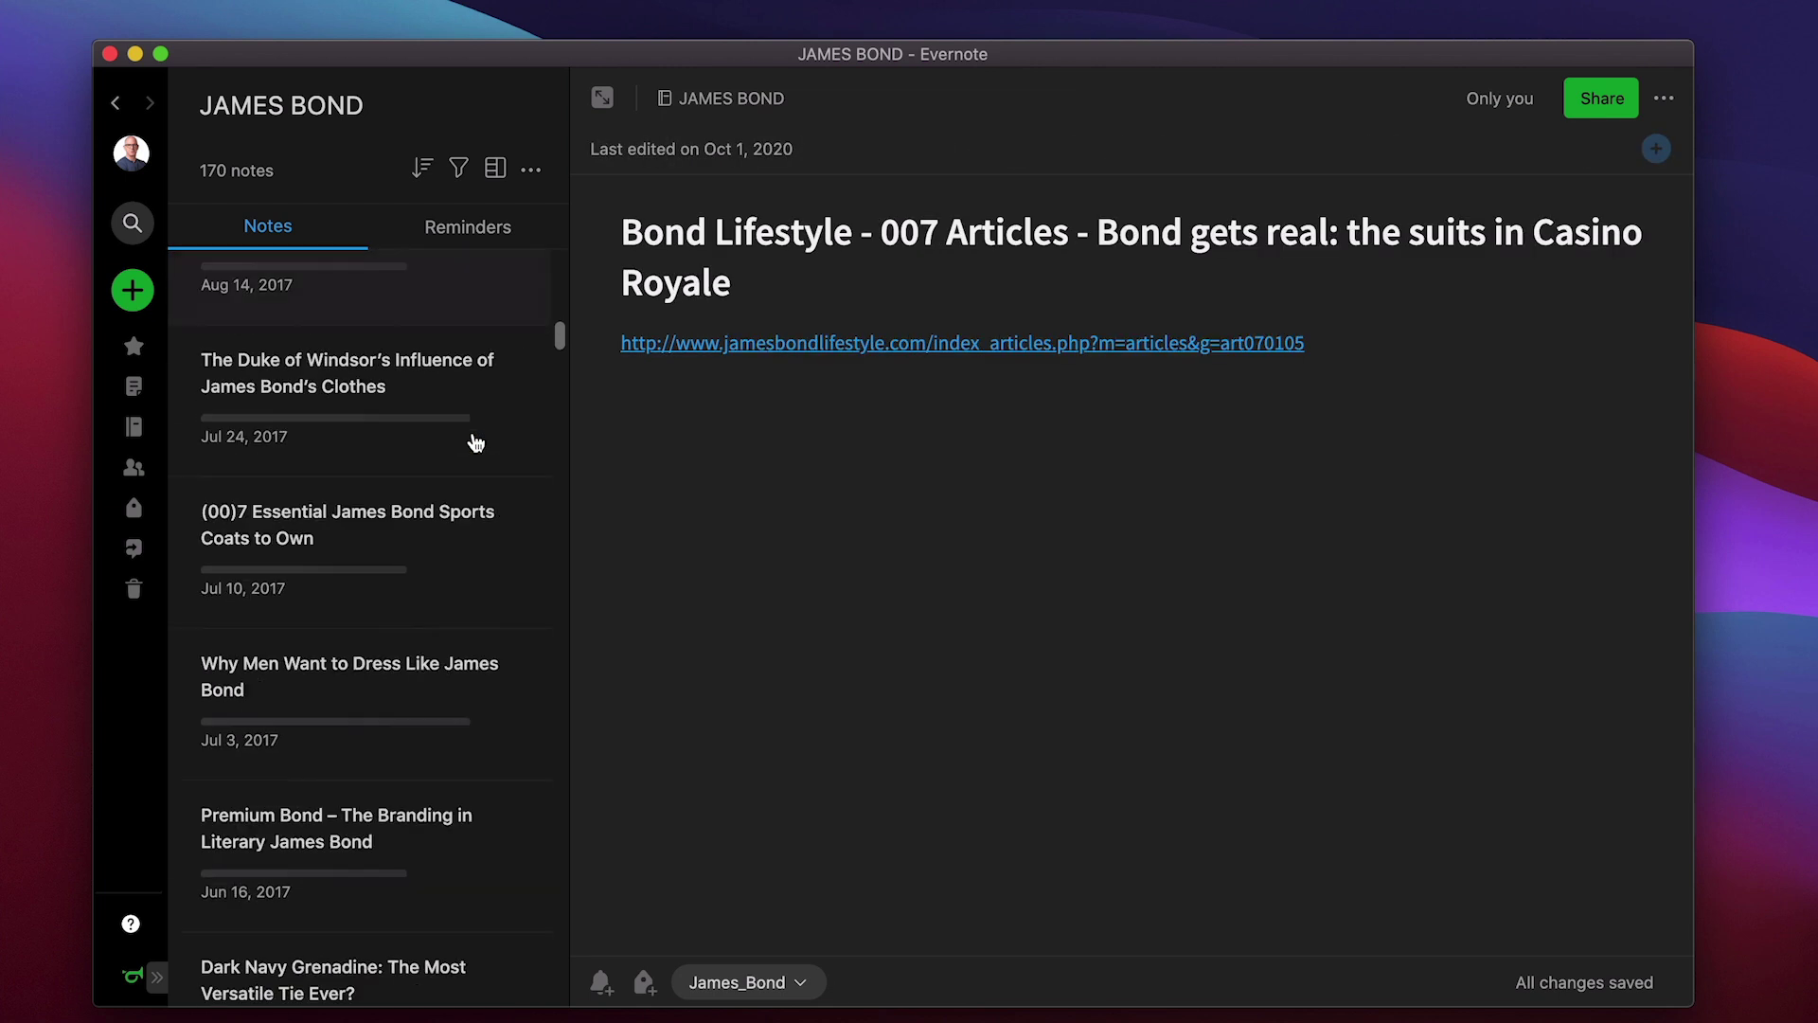
{"action": "scroll", "coordinate": [476, 442], "scroll_direction": "down", "scroll_amount": 15}
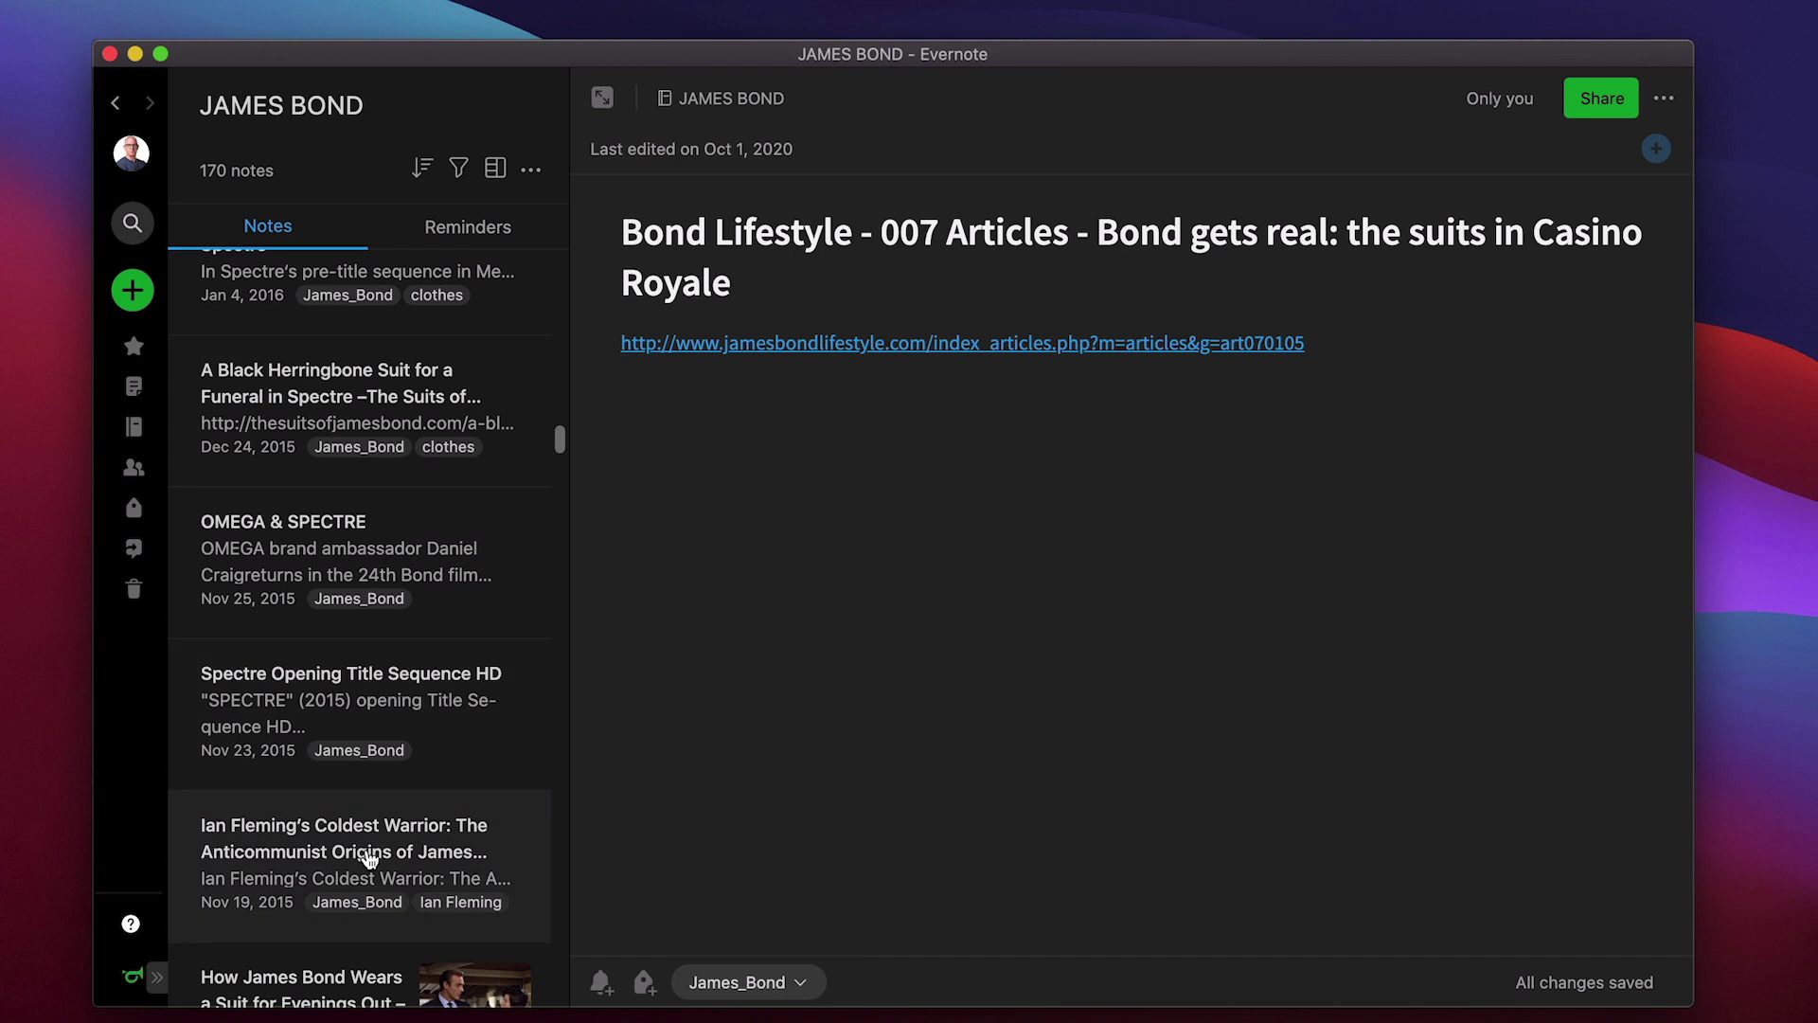
{"action": "left_click", "coordinate": [368, 857], "text": "shift"}
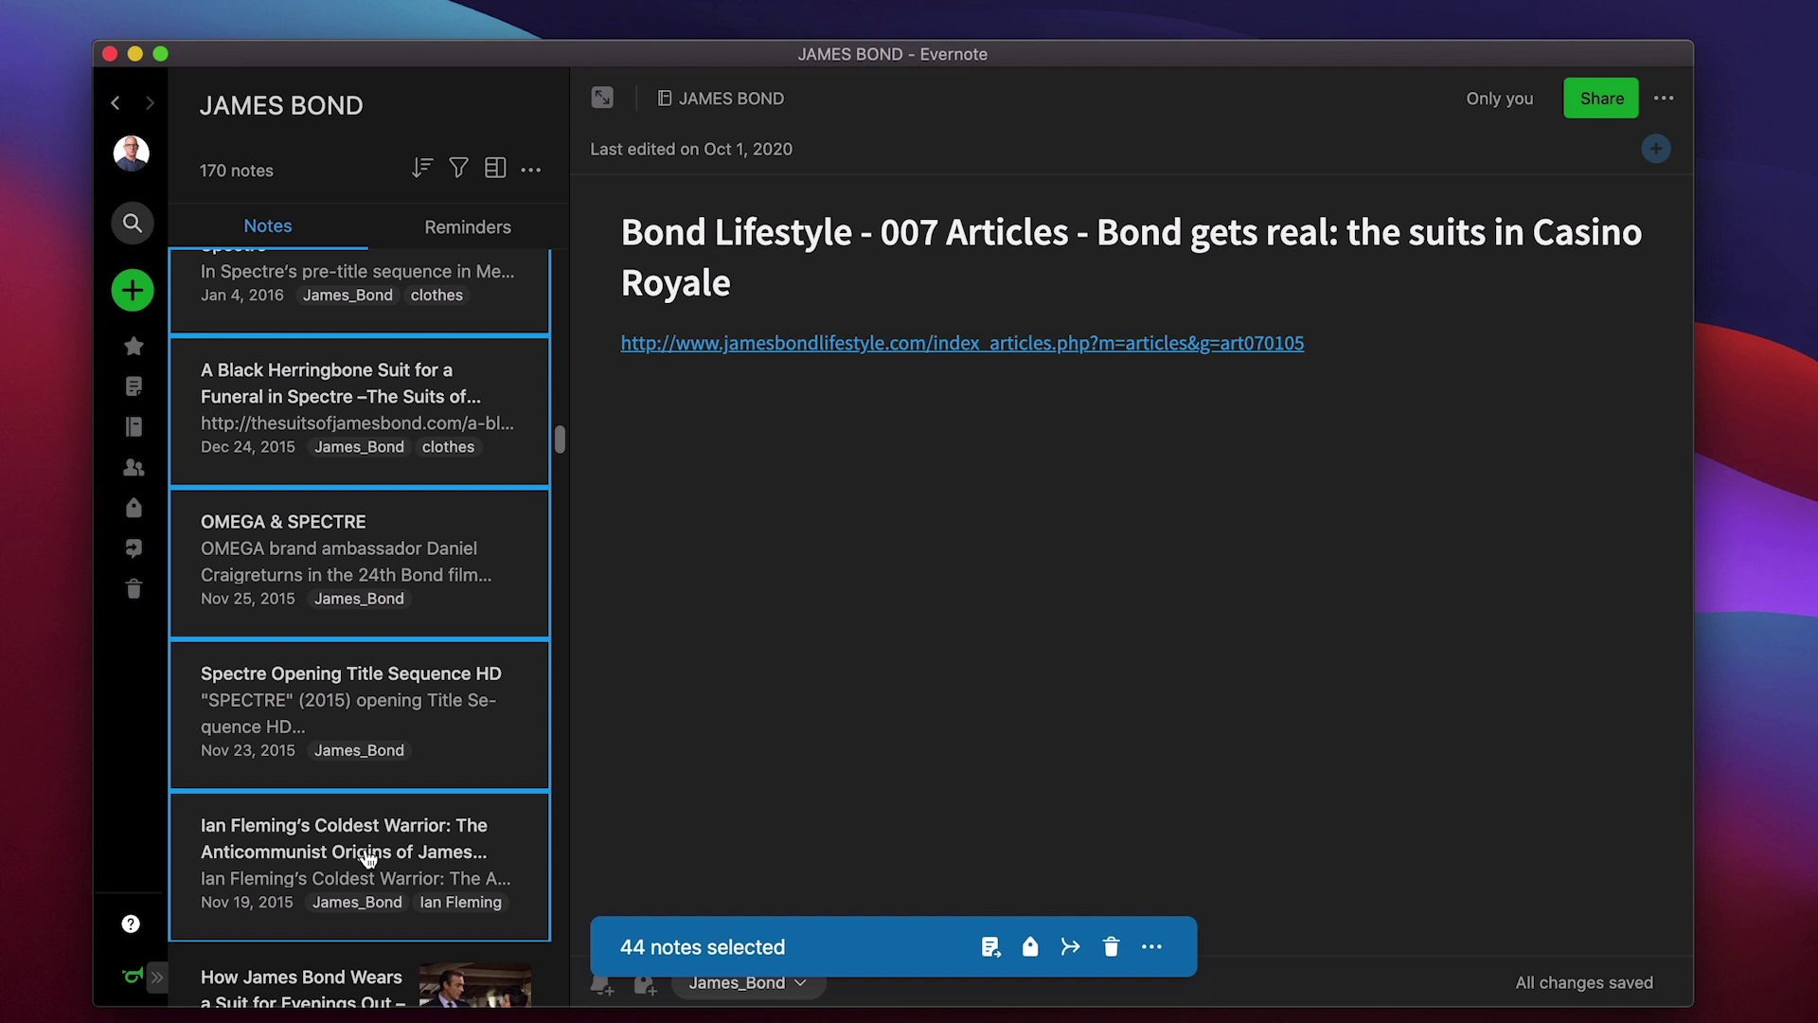
Export the selected notes to the Desktop as 'James Bond' and dismiss the export-complete message
{"action": "left_click", "coordinate": [1150, 948]}
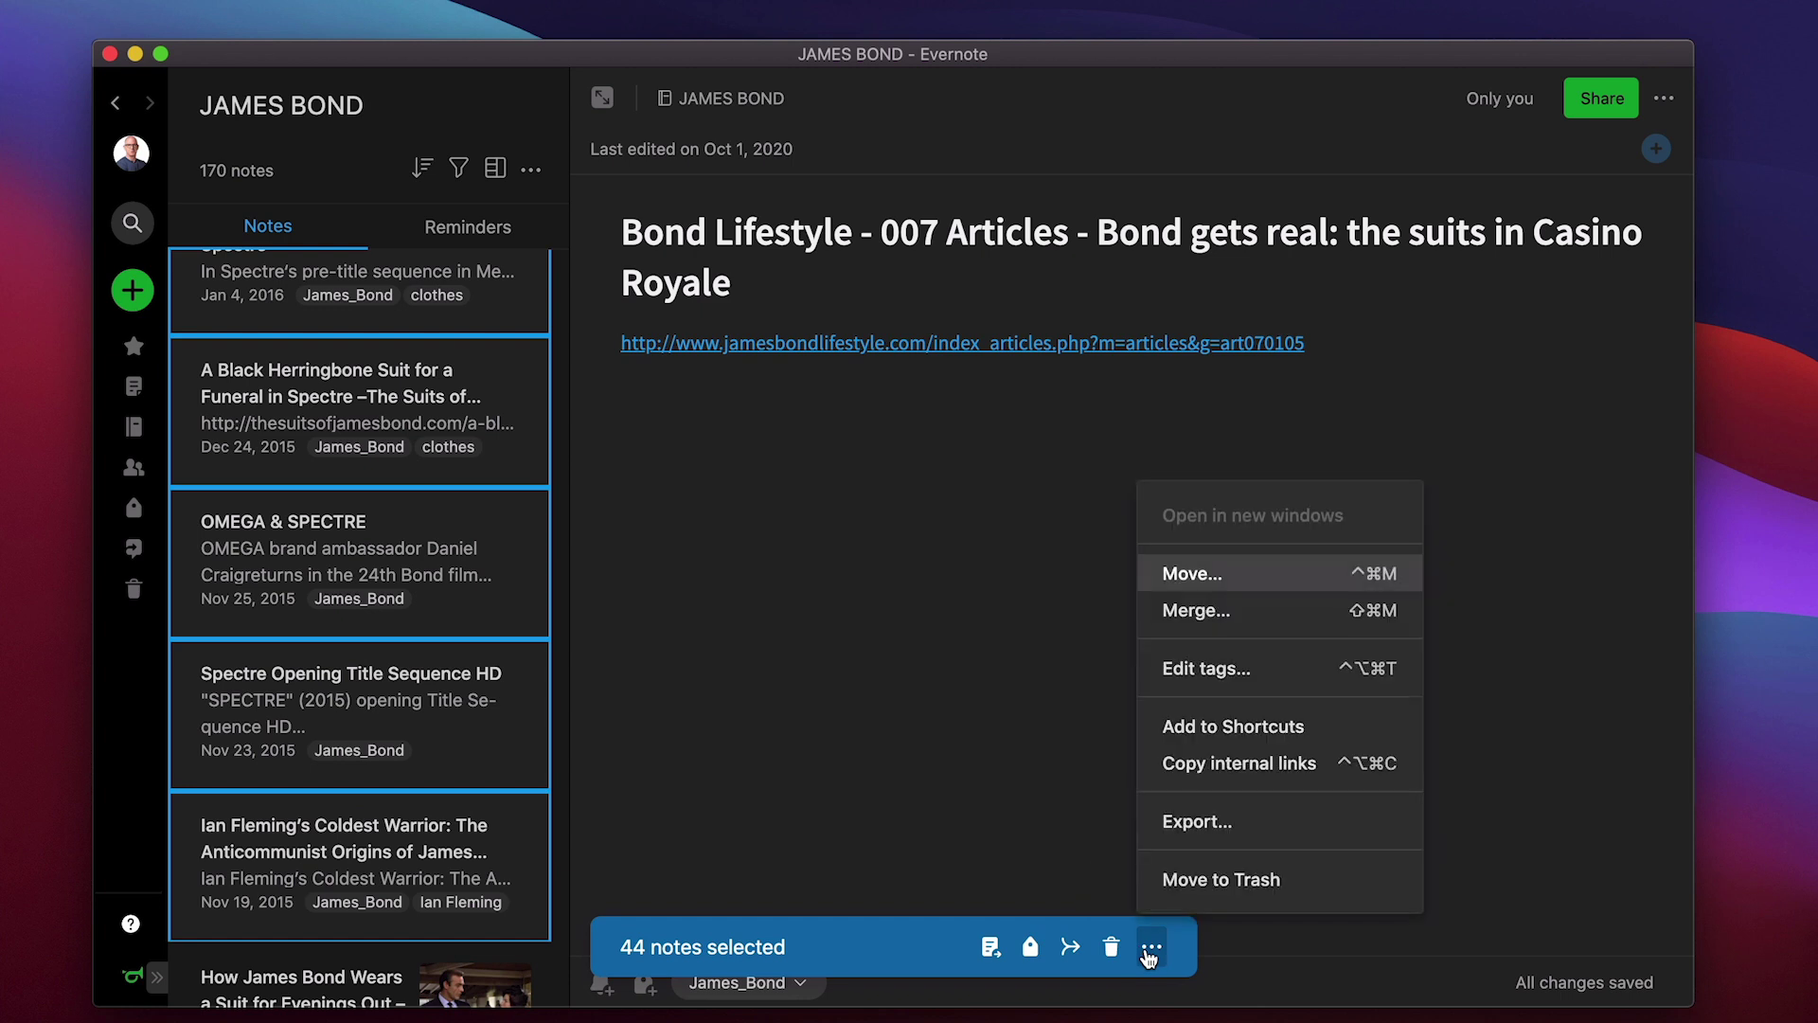
{"action": "left_click", "coordinate": [1259, 830]}
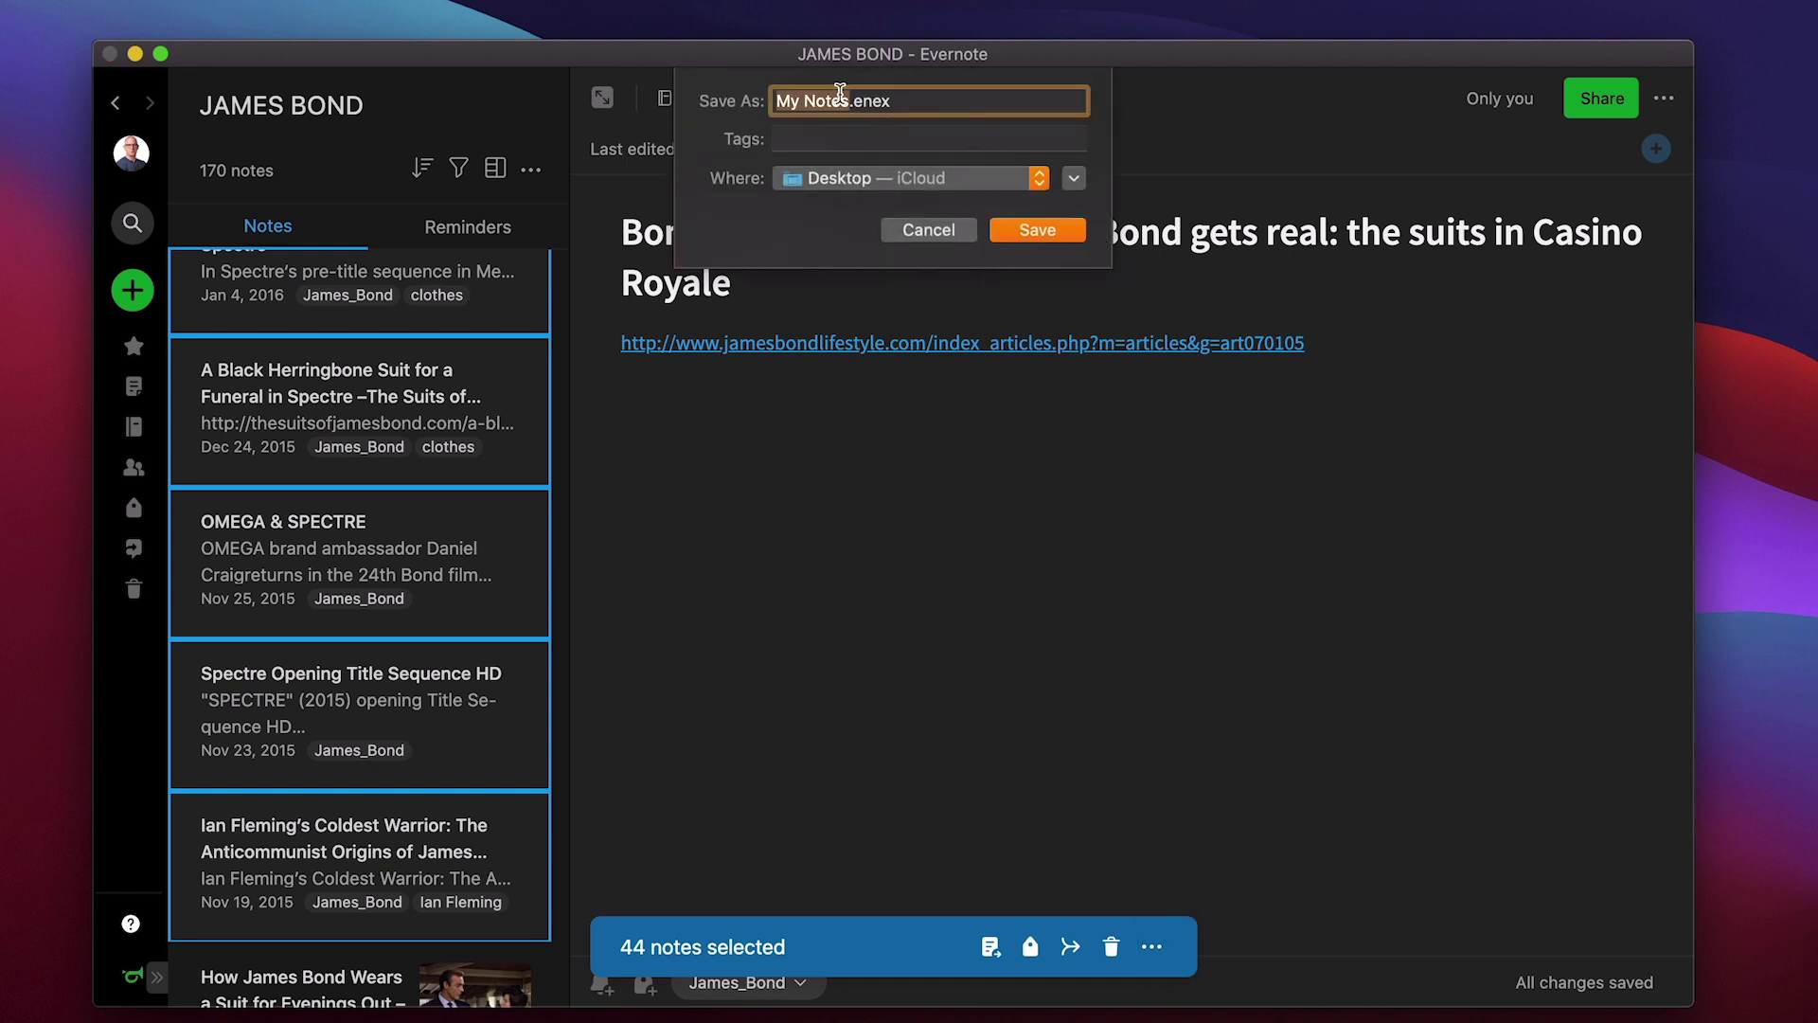
{"action": "type", "text": "James "}
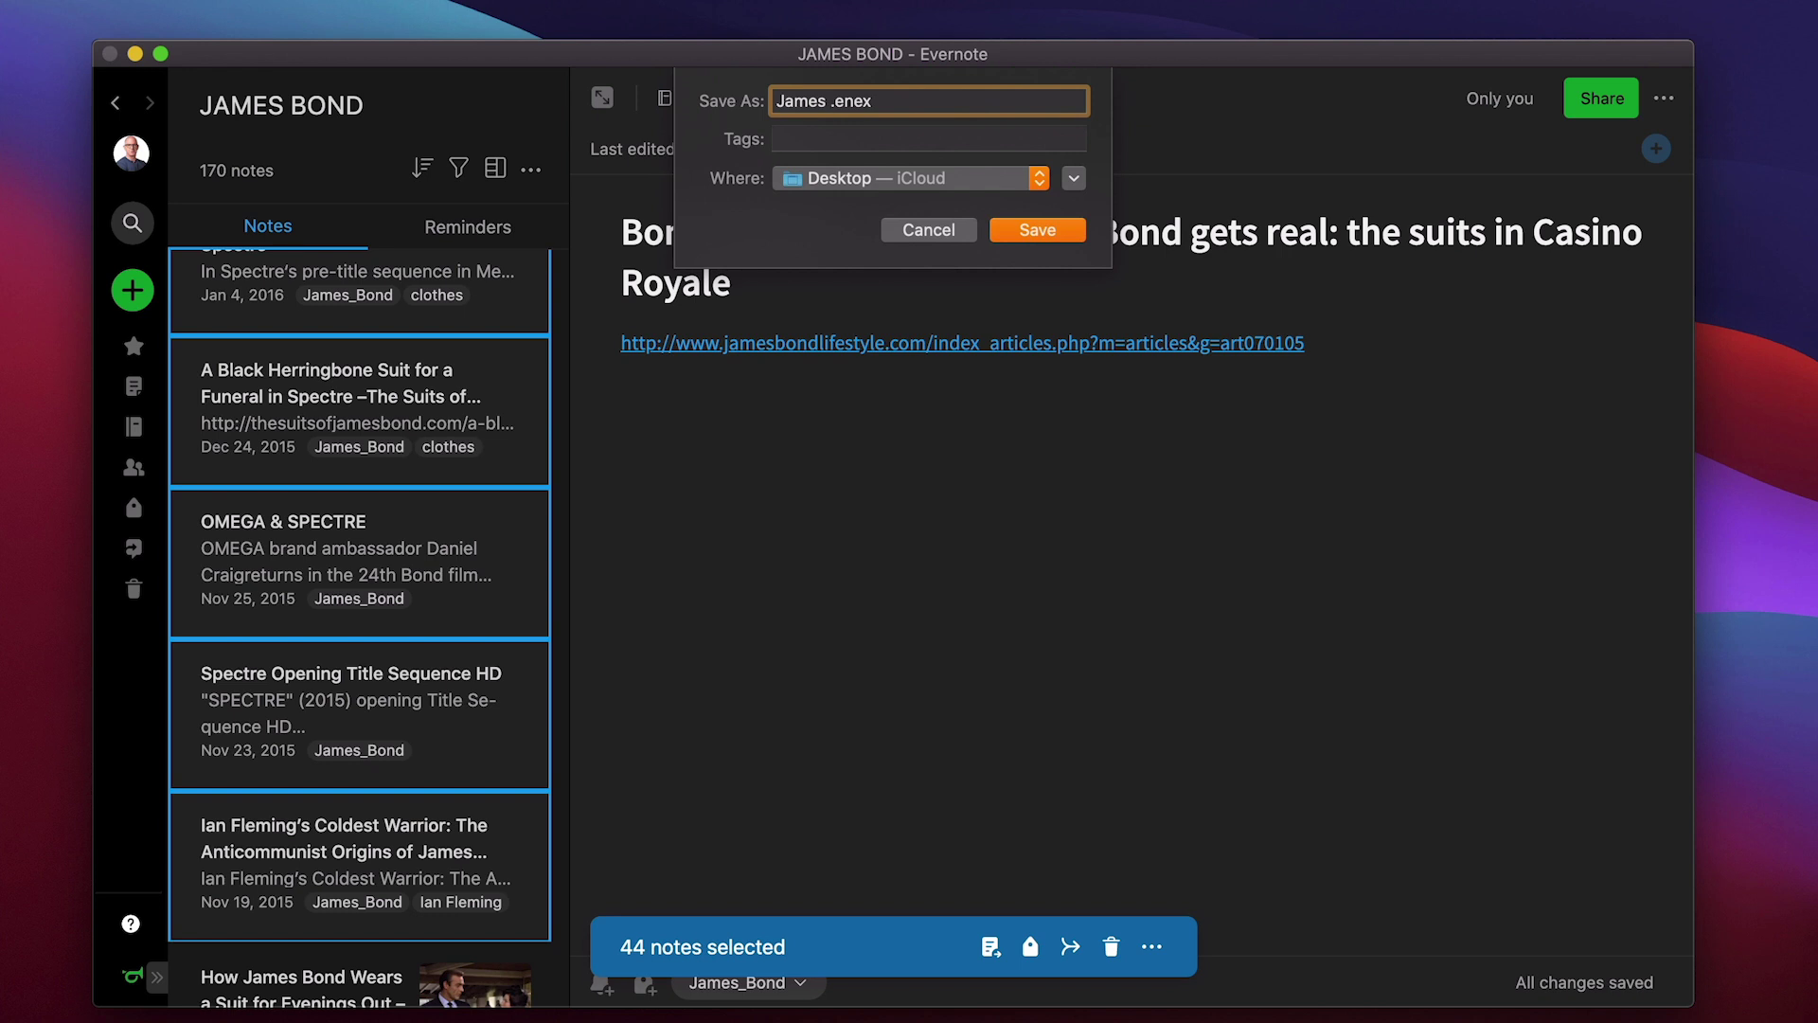
{"action": "type", "text": "Bond"}
{"action": "left_click", "coordinate": [1030, 230]}
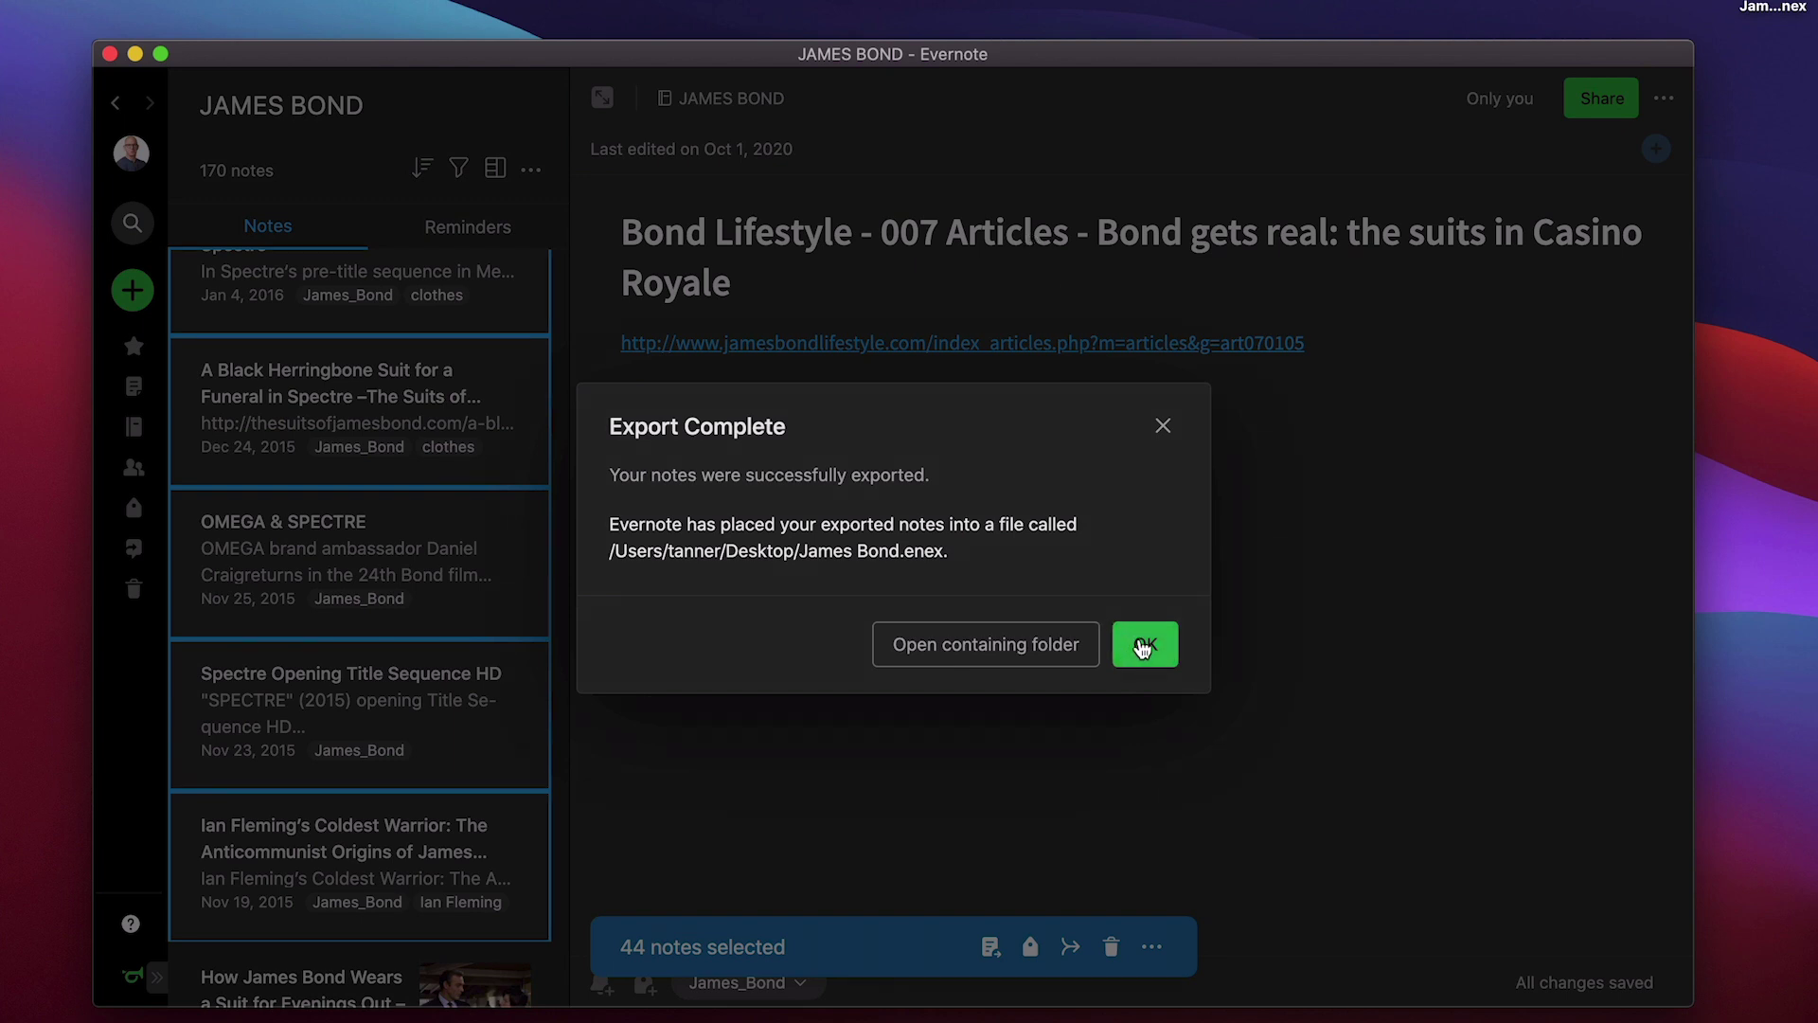
{"action": "left_click", "coordinate": [1139, 641]}
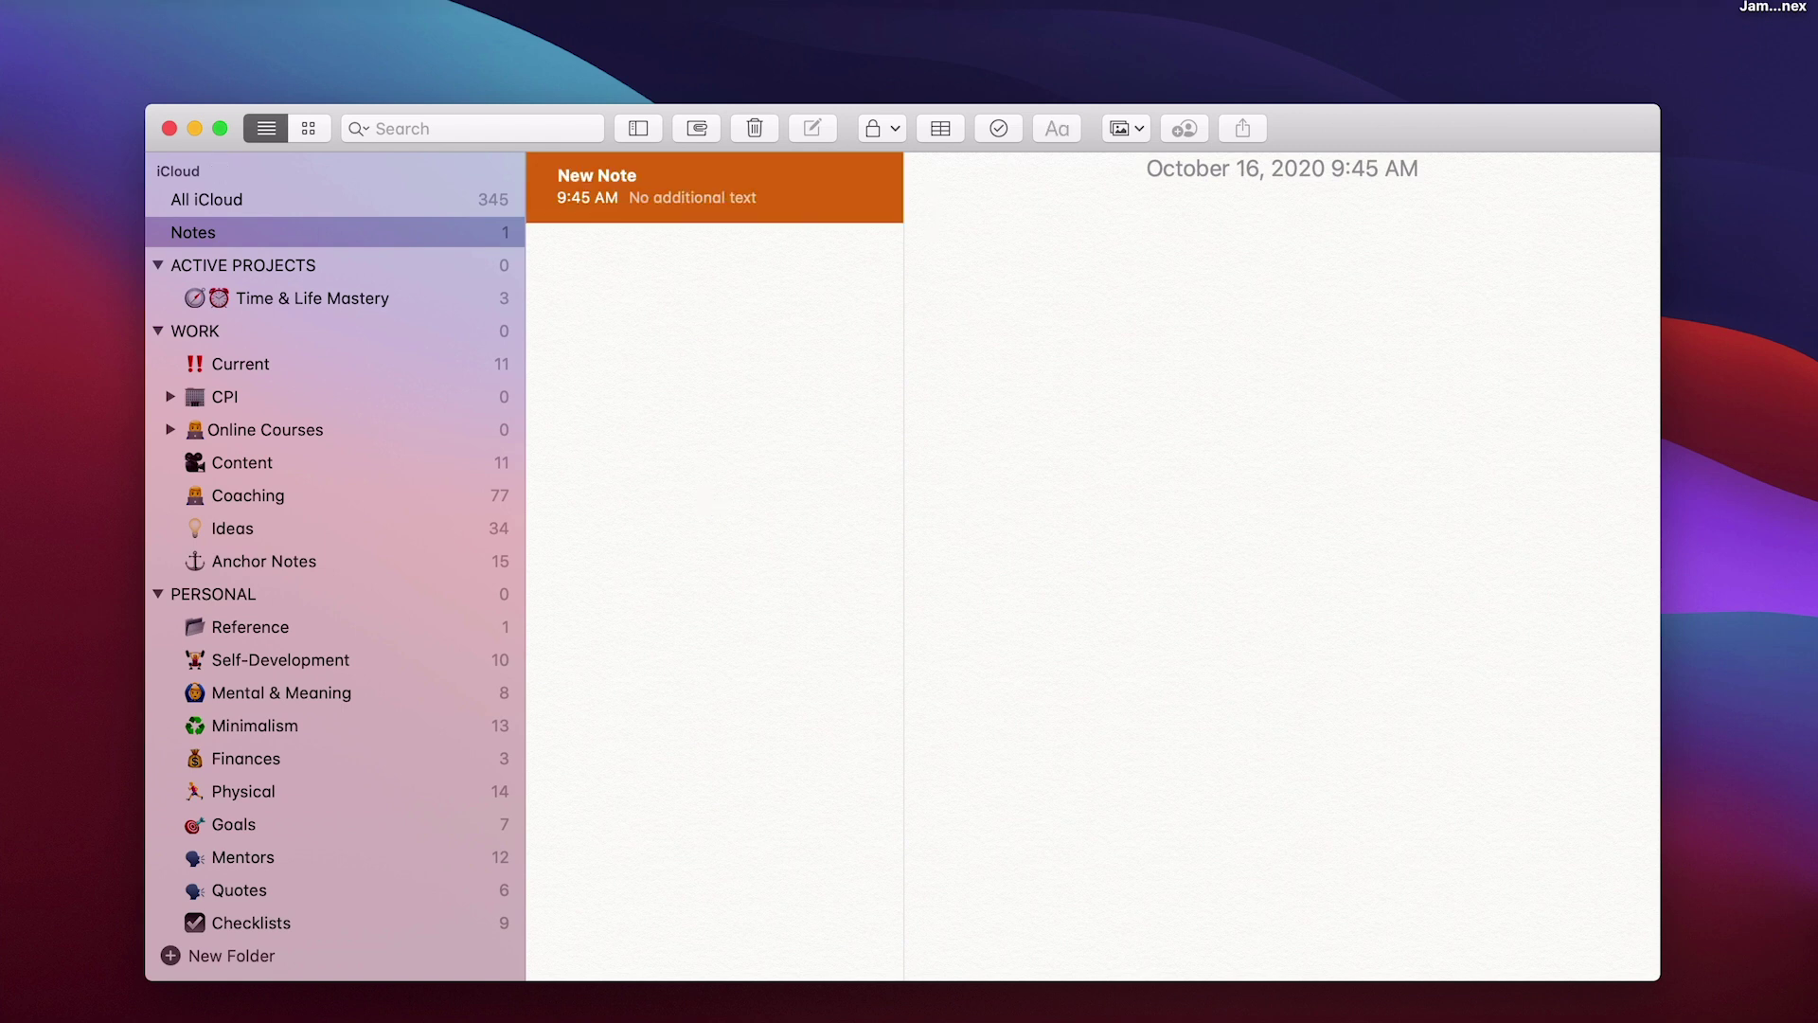
Choose James Bond.enex from the Desktop via File > Import to Notes and import it
{"action": "left_click", "coordinate": [166, 0]}
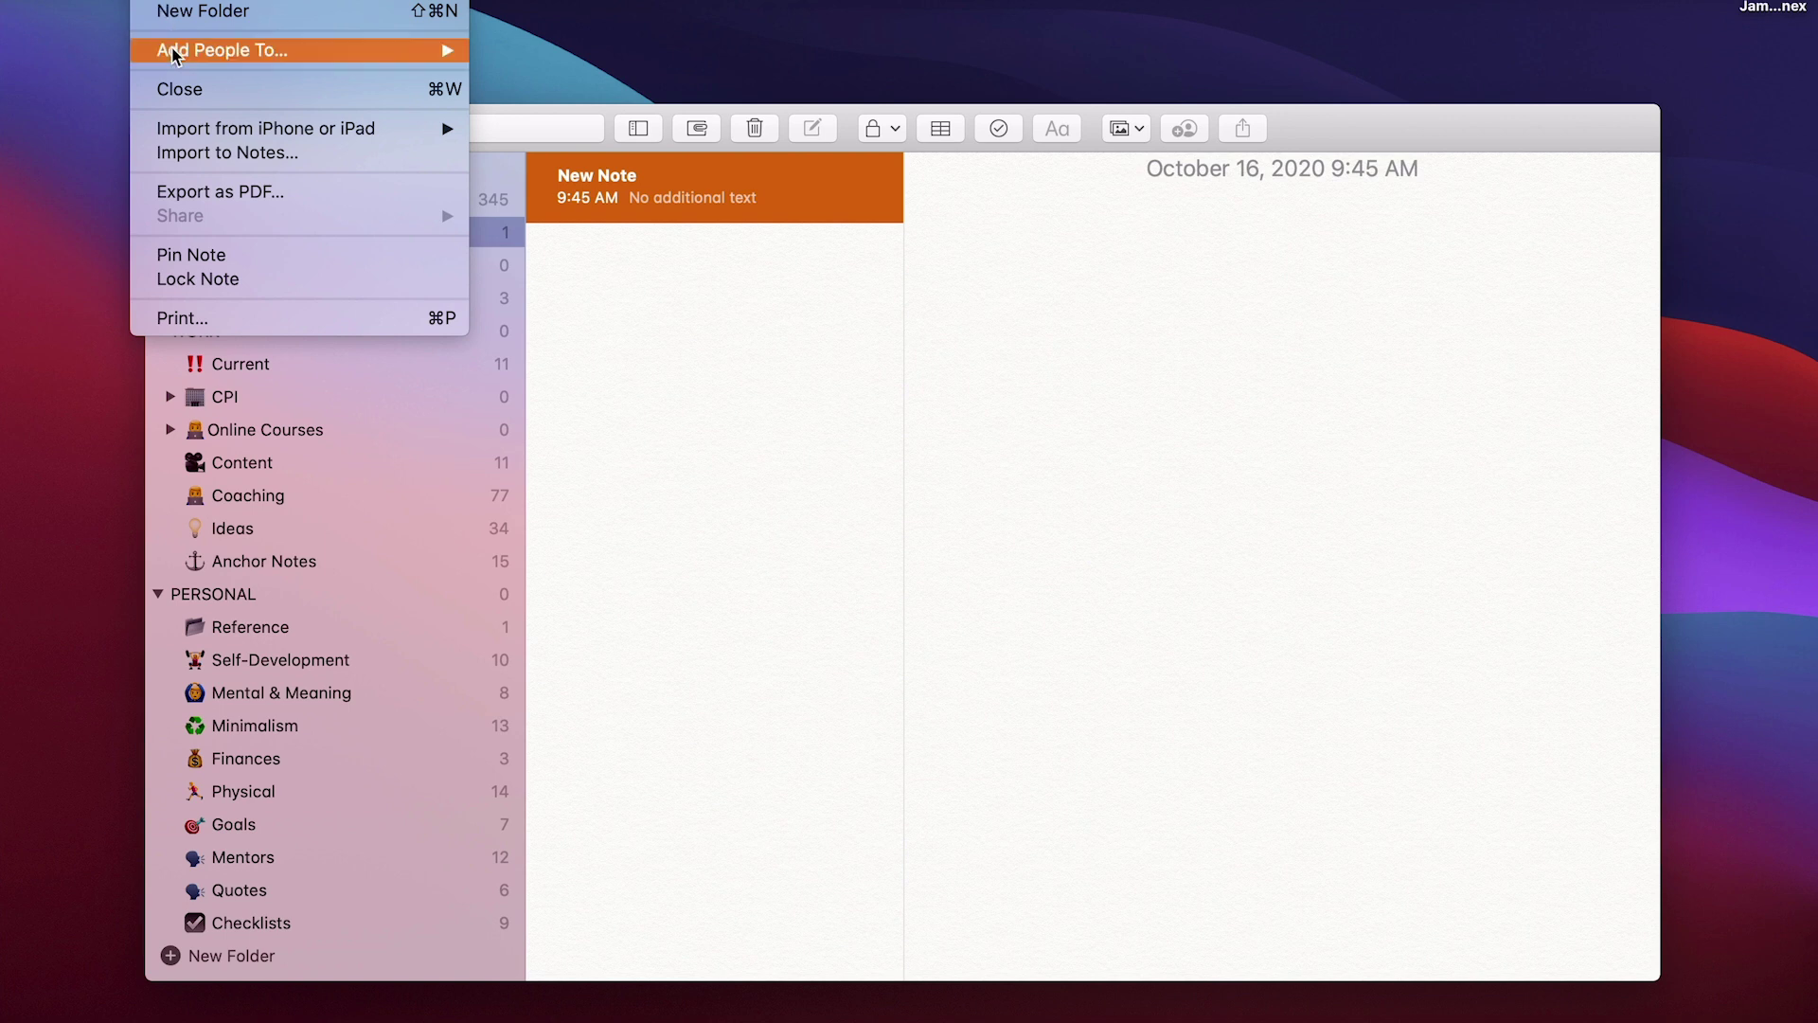
{"action": "left_click", "coordinate": [213, 154]}
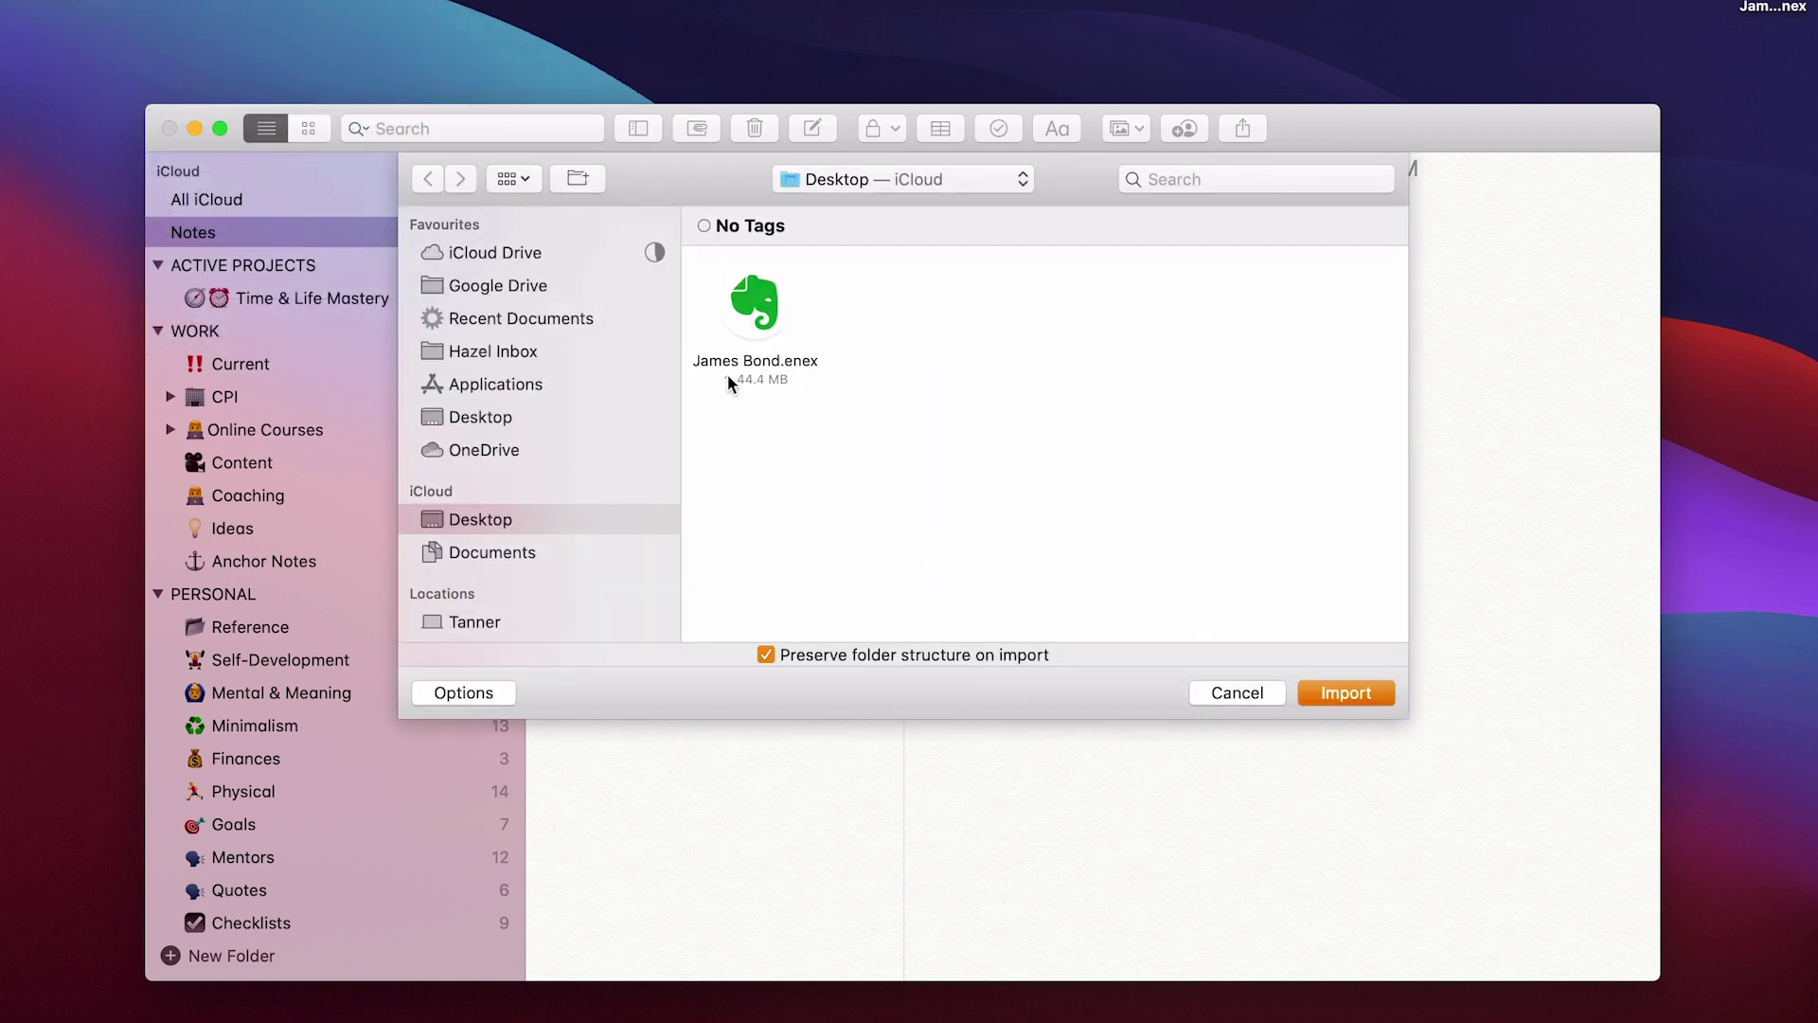
{"action": "left_click", "coordinate": [763, 315]}
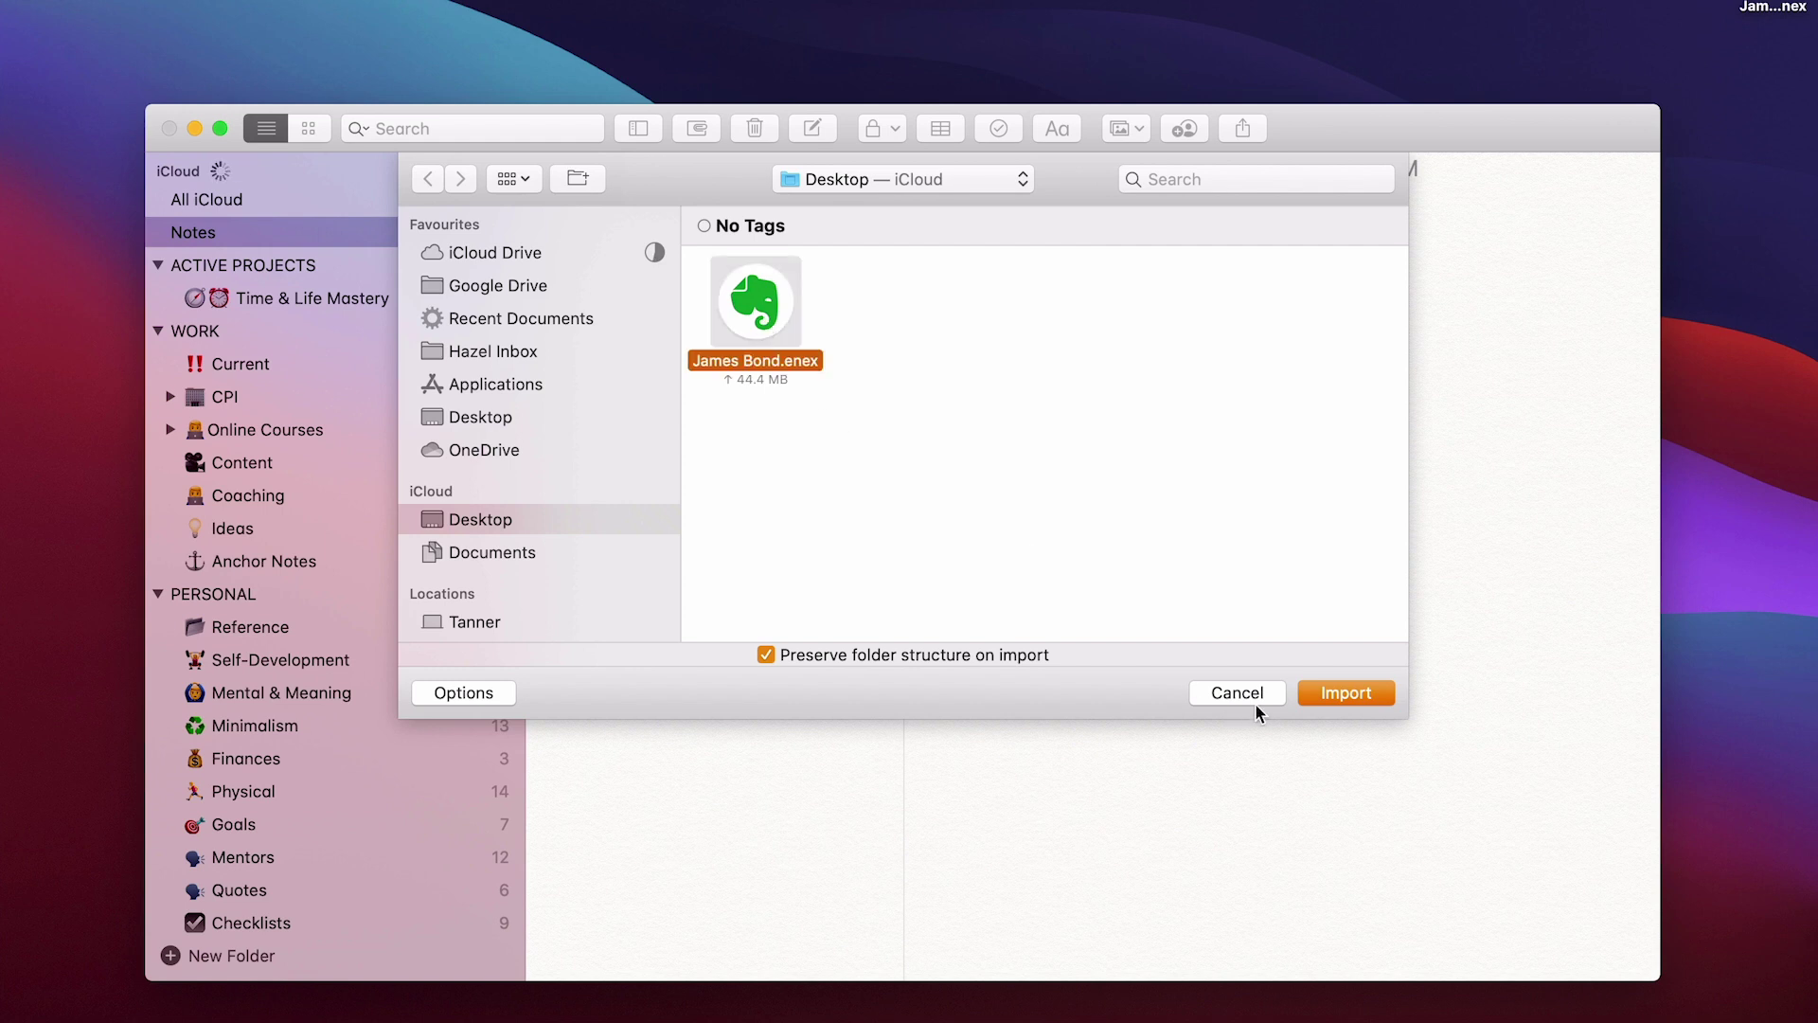
{"action": "left_click", "coordinate": [1363, 692]}
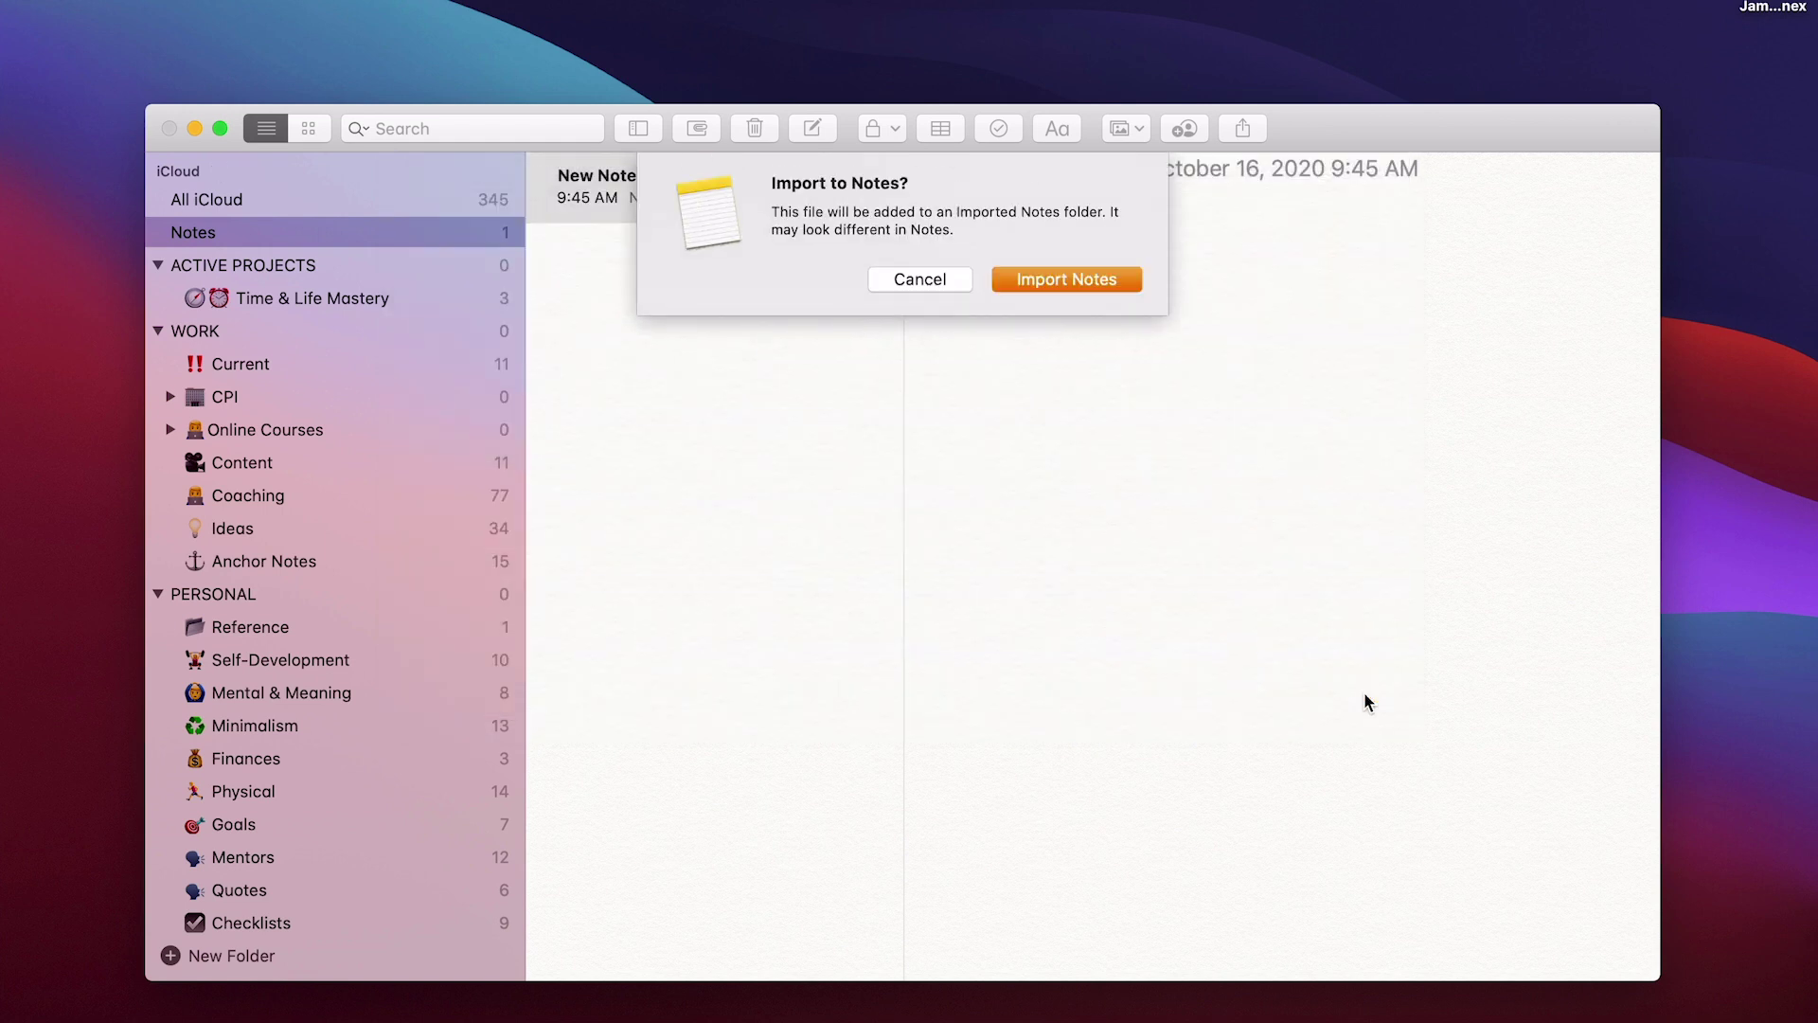
Confirm Import Notes so the 44 James Bond notes land in an Imported Notes folder
{"action": "left_click", "coordinate": [1056, 276]}
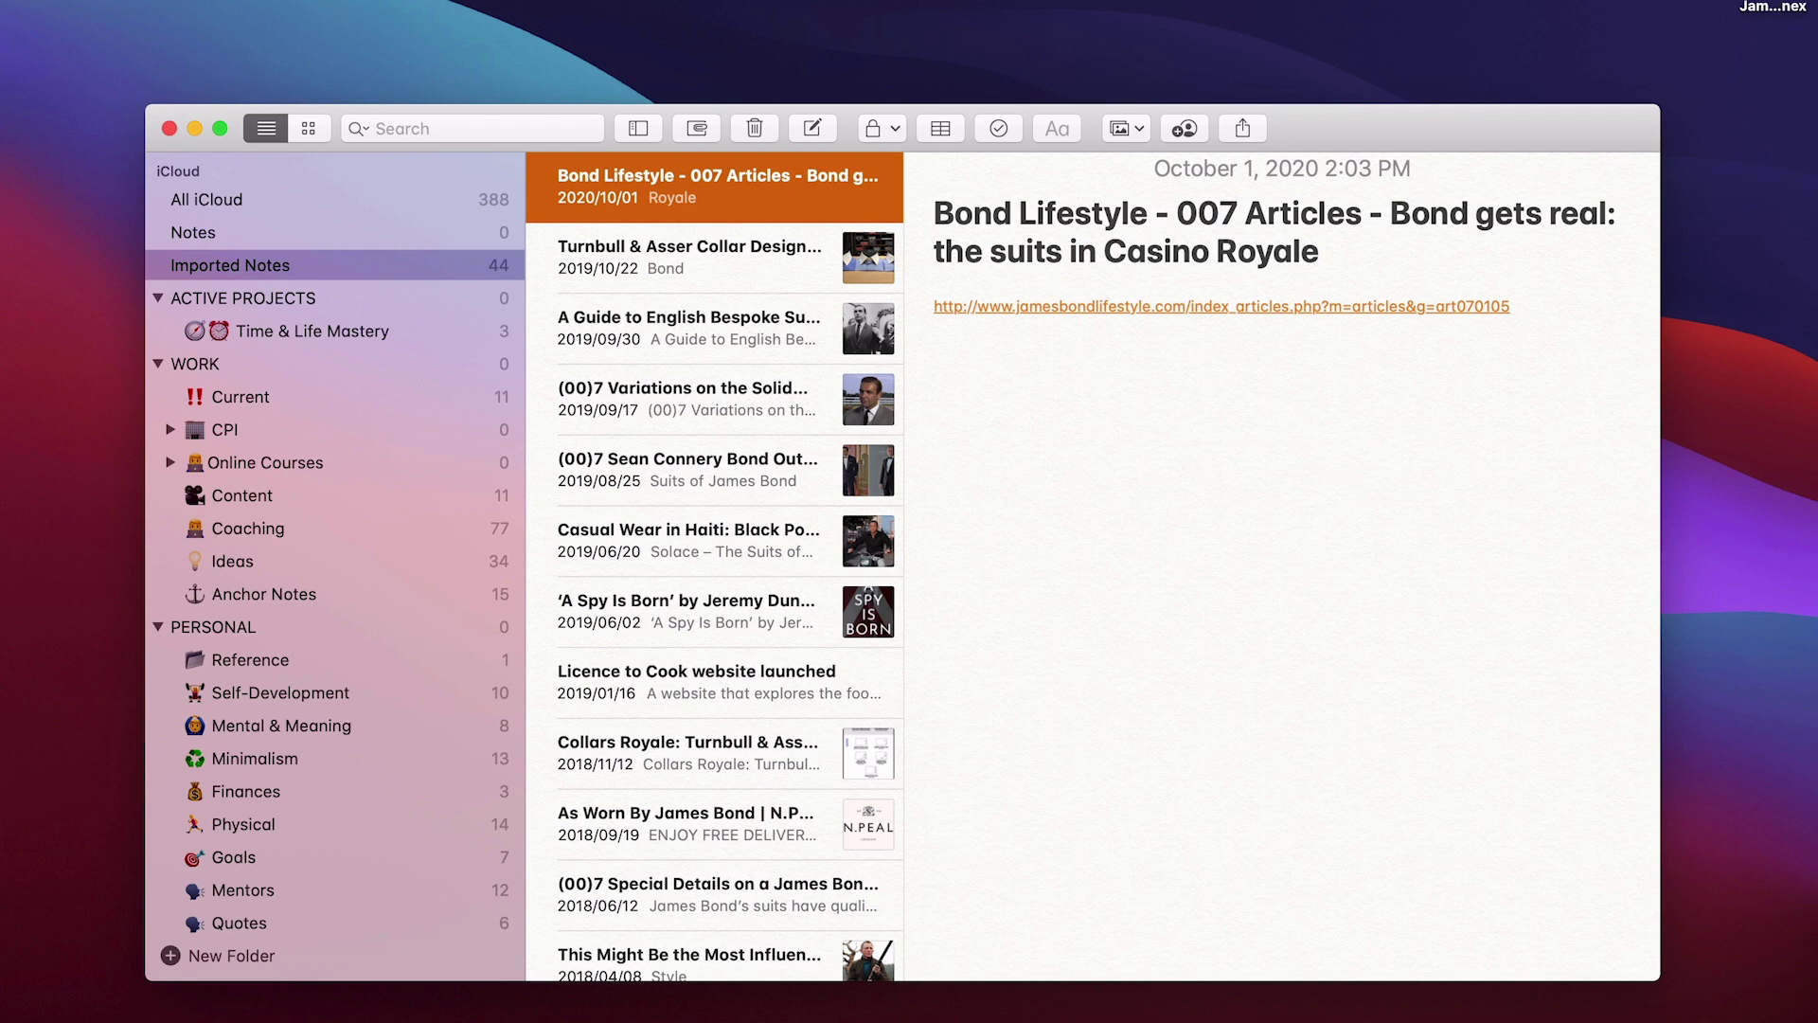
Review the imported Turnbull & Asser collar note and the English bespoke suit guide note
{"action": "left_click", "coordinate": [665, 263]}
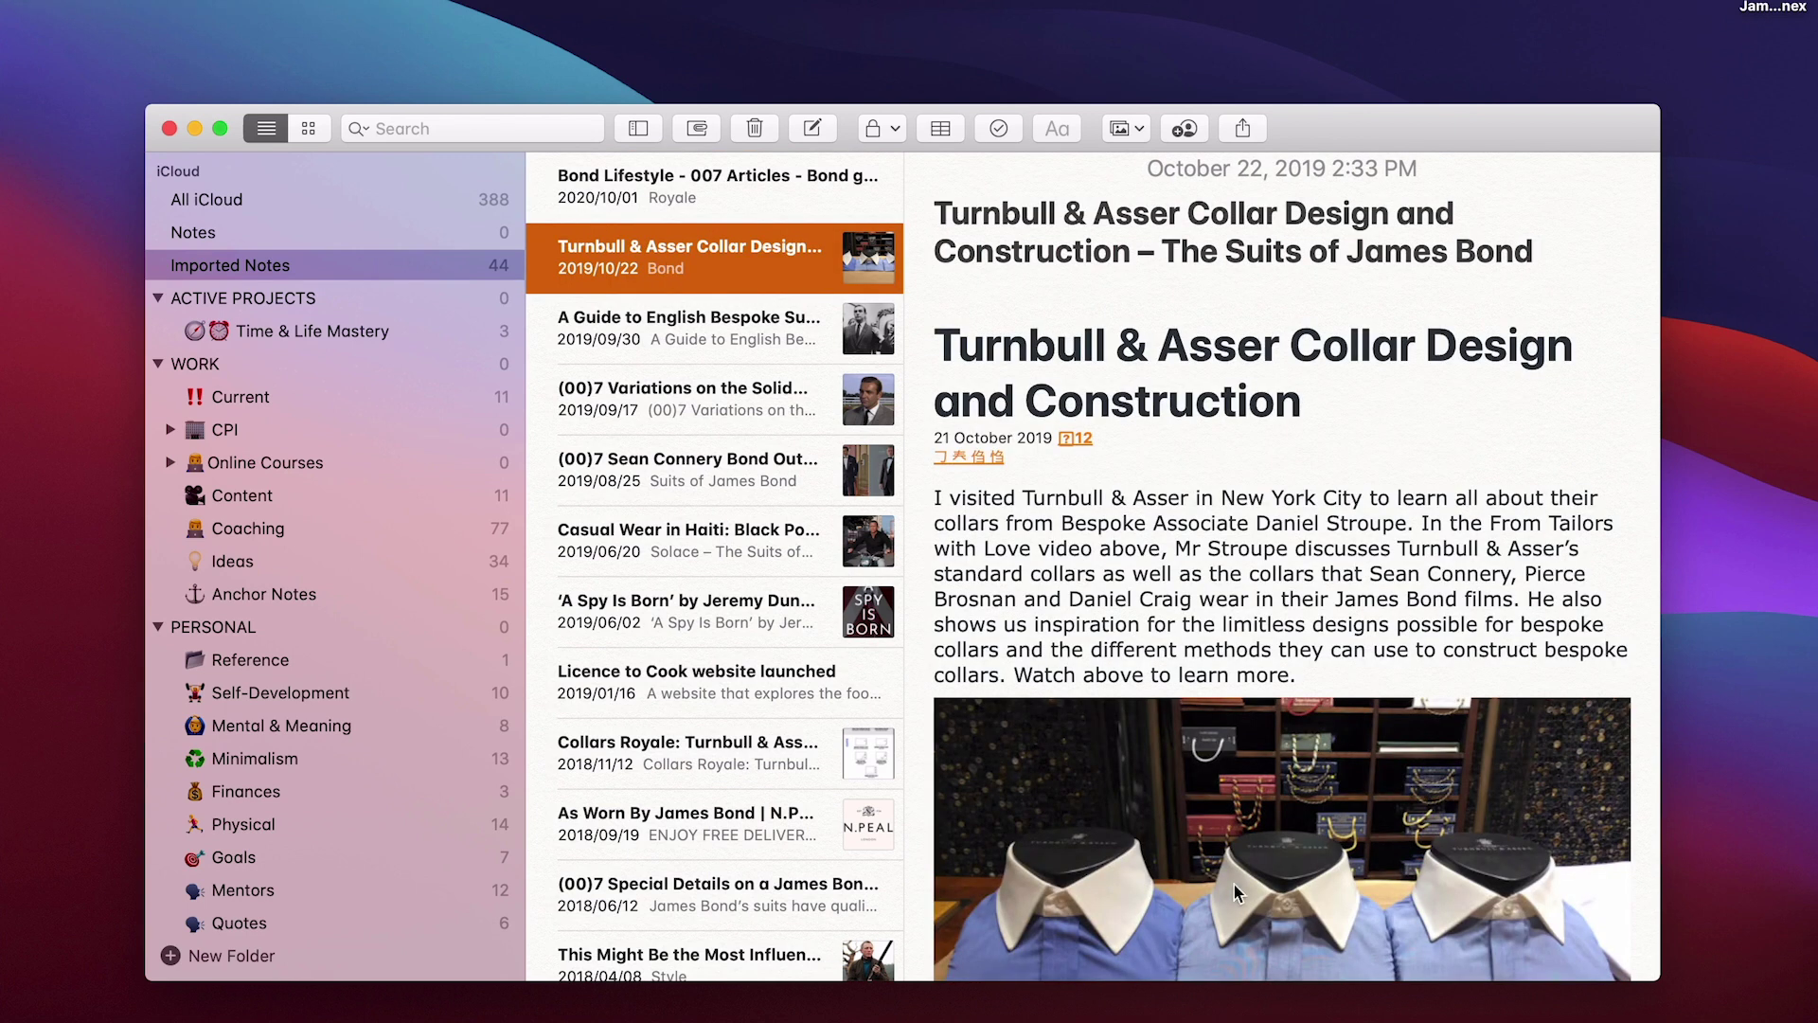
{"action": "scroll", "coordinate": [1203, 837], "scroll_direction": "down", "scroll_amount": 10}
{"action": "scroll", "coordinate": [1203, 837], "scroll_direction": "down", "scroll_amount": 20}
{"action": "scroll", "coordinate": [1203, 755], "scroll_direction": "up", "scroll_amount": 10}
{"action": "scroll", "coordinate": [1203, 756], "scroll_direction": "up", "scroll_amount": 15}
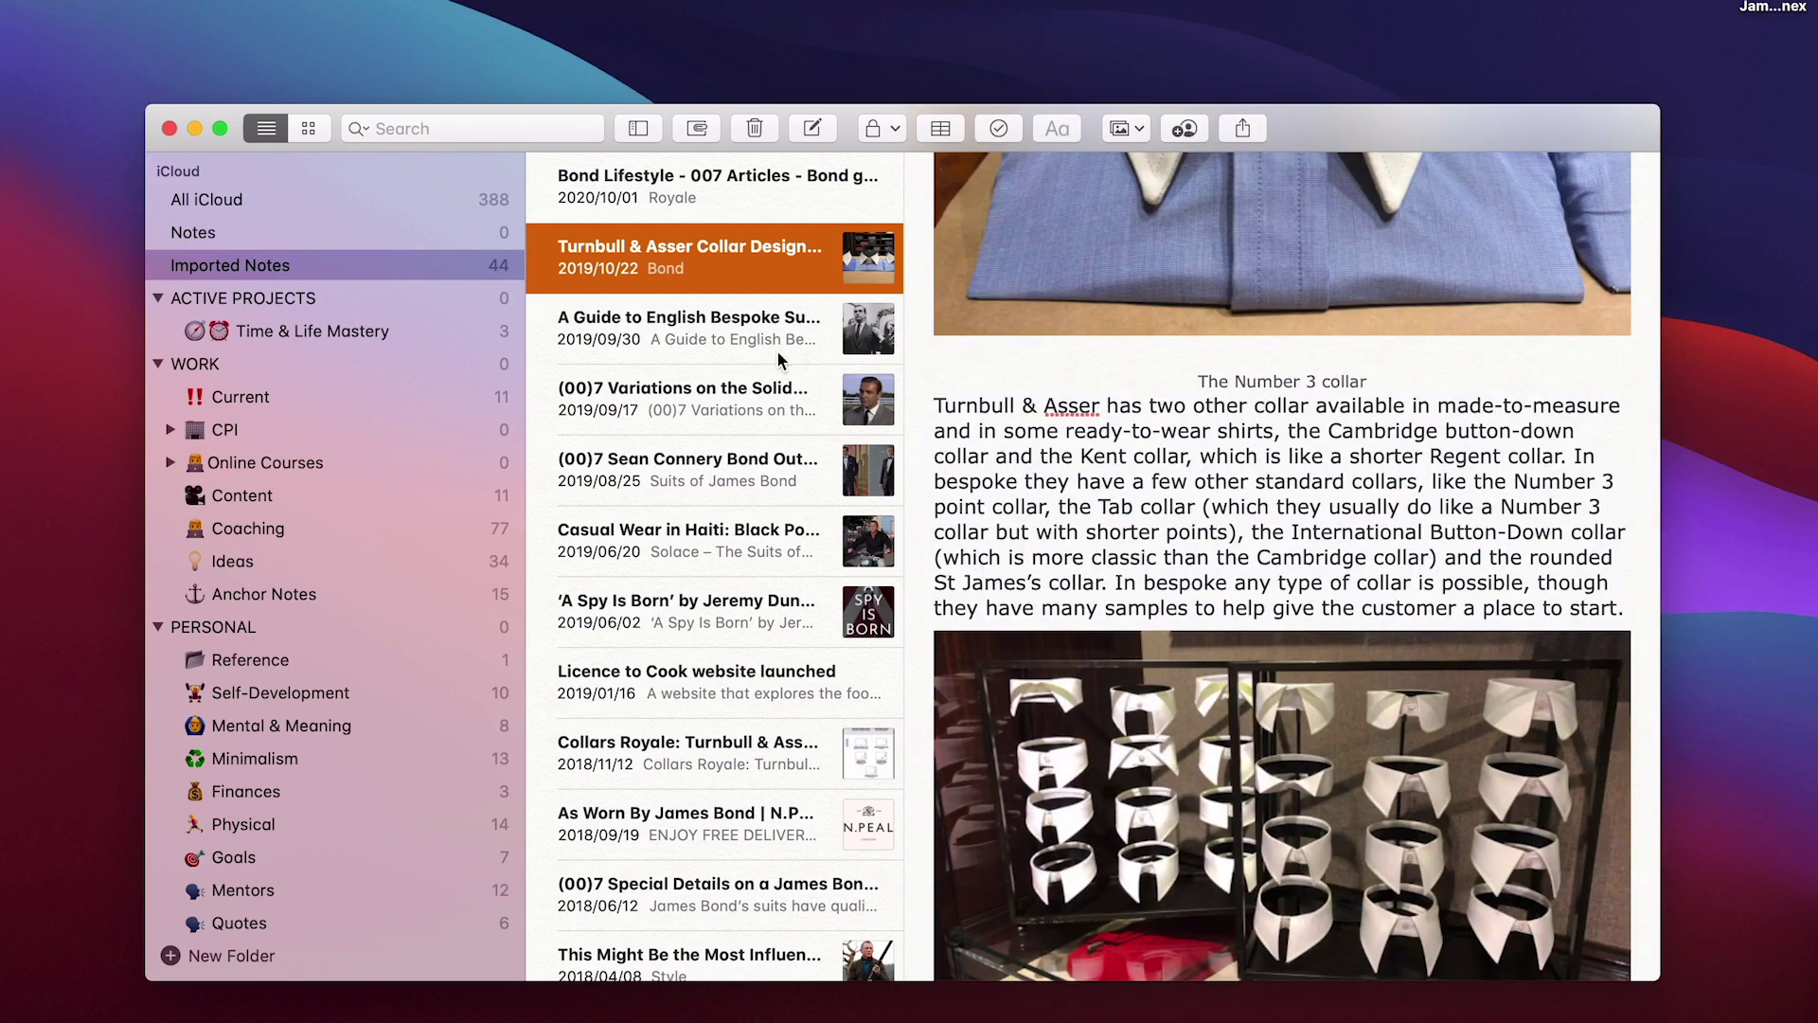
{"action": "left_click", "coordinate": [778, 365]}
{"action": "scroll", "coordinate": [1087, 603], "scroll_direction": "down", "scroll_amount": 5}
{"action": "scroll", "coordinate": [1087, 602], "scroll_direction": "up", "scroll_amount": 5}
{"action": "scroll", "coordinate": [1087, 603], "scroll_direction": "down", "scroll_amount": 10}
{"action": "scroll", "coordinate": [1087, 602], "scroll_direction": "down", "scroll_amount": 10}
Open '(00)7 Variations on the Solid Tie' and scroll through its headings and images
{"action": "left_click", "coordinate": [708, 391]}
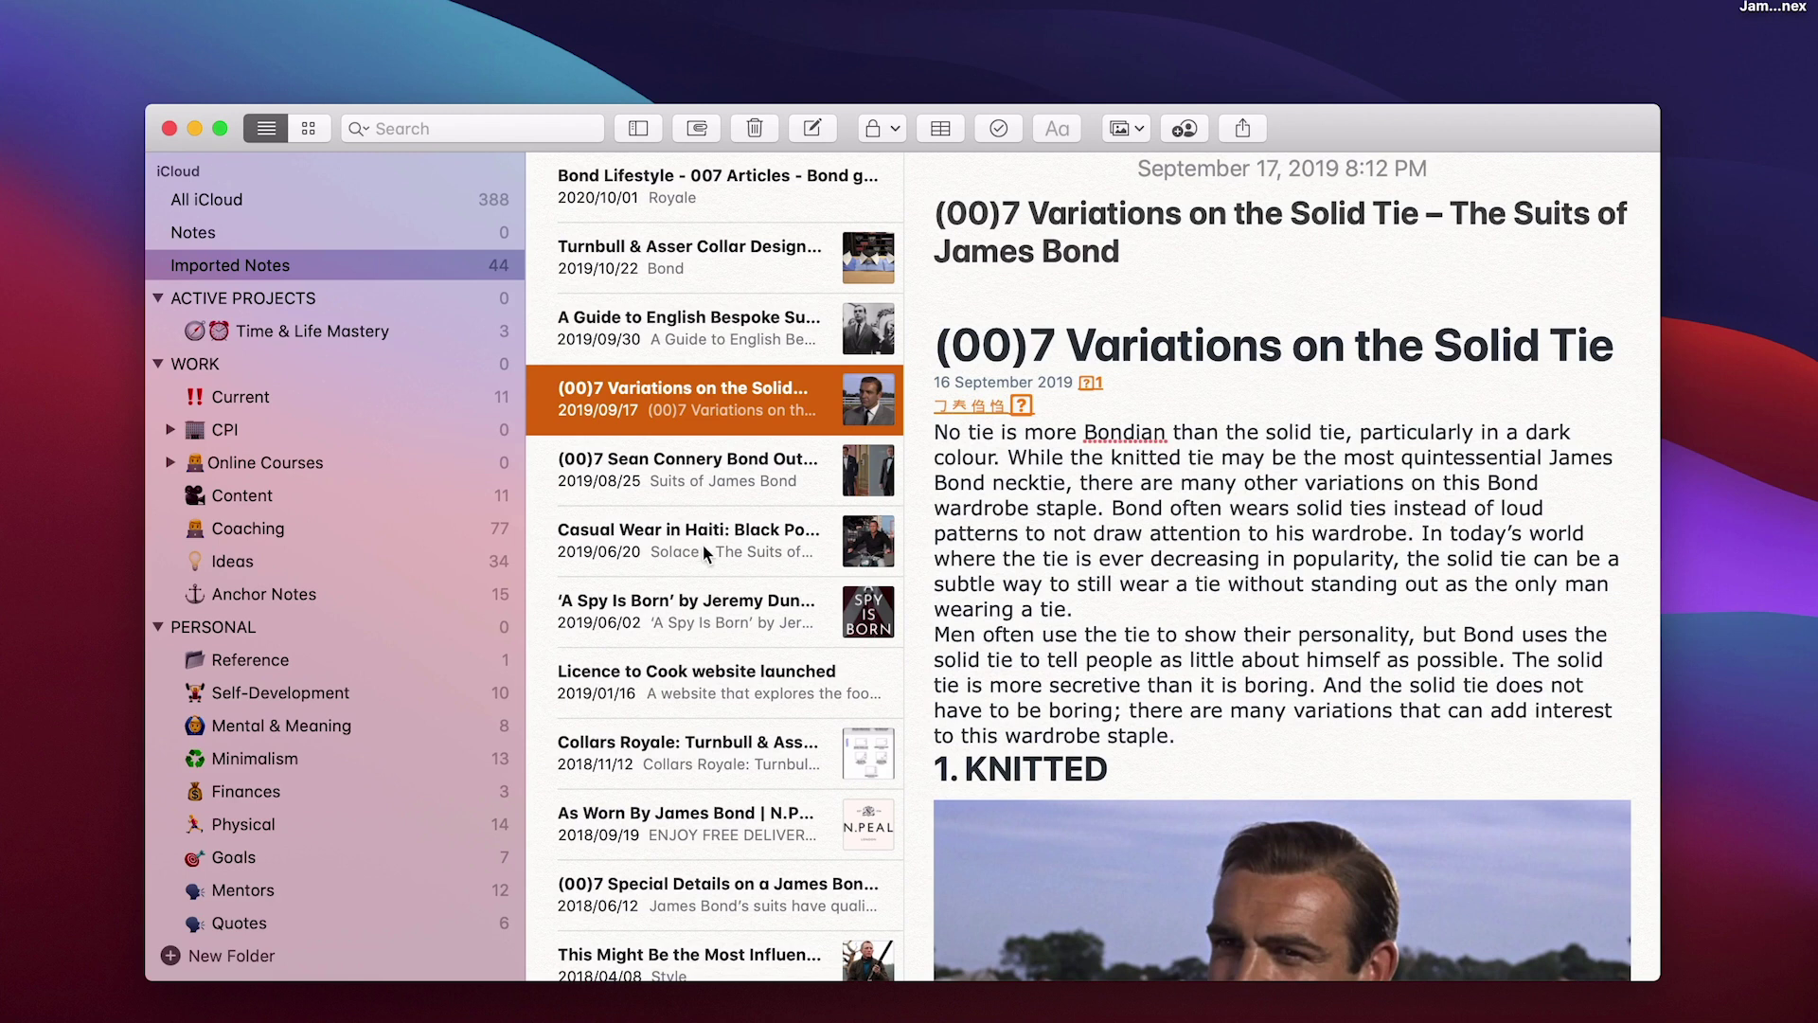
{"action": "scroll", "coordinate": [704, 543], "scroll_direction": "down", "scroll_amount": 5}
{"action": "scroll", "coordinate": [998, 618], "scroll_direction": "down", "scroll_amount": 10}
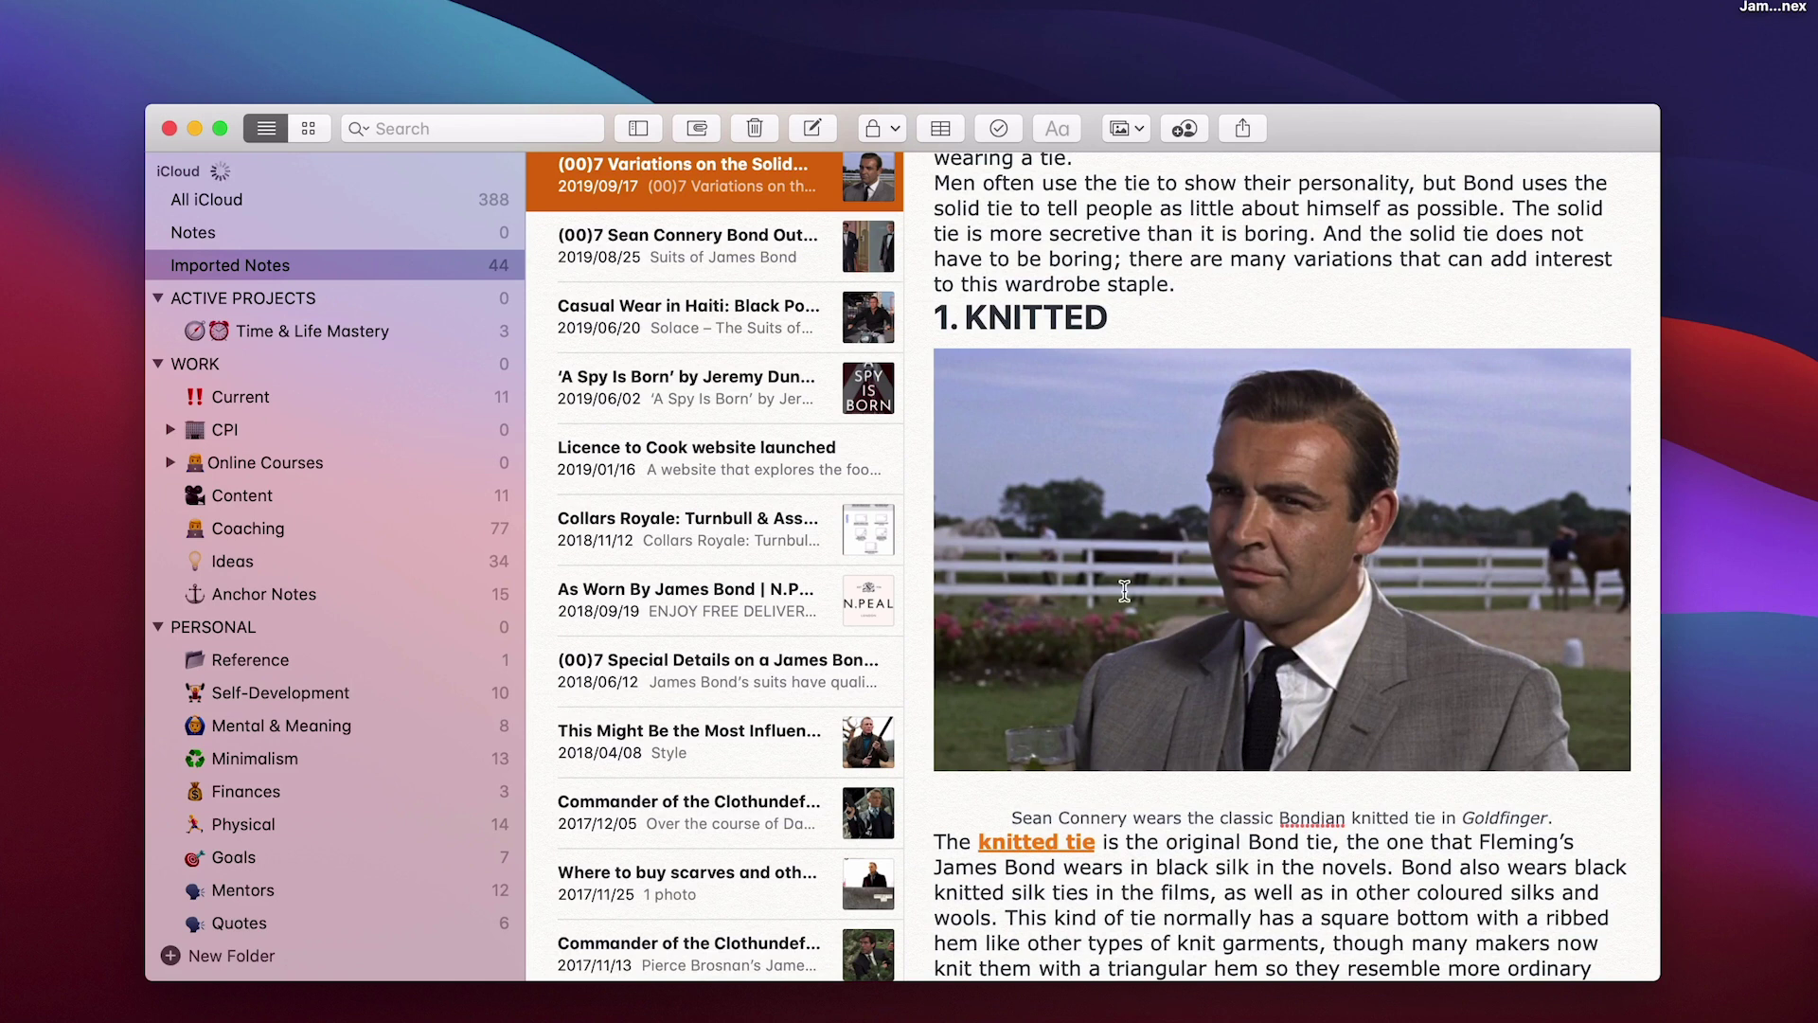
Switch to the Safari space showing OneNote's 'Making the move from Evernote to OneNote' page
{"action": "key", "text": "ctrl+Right"}
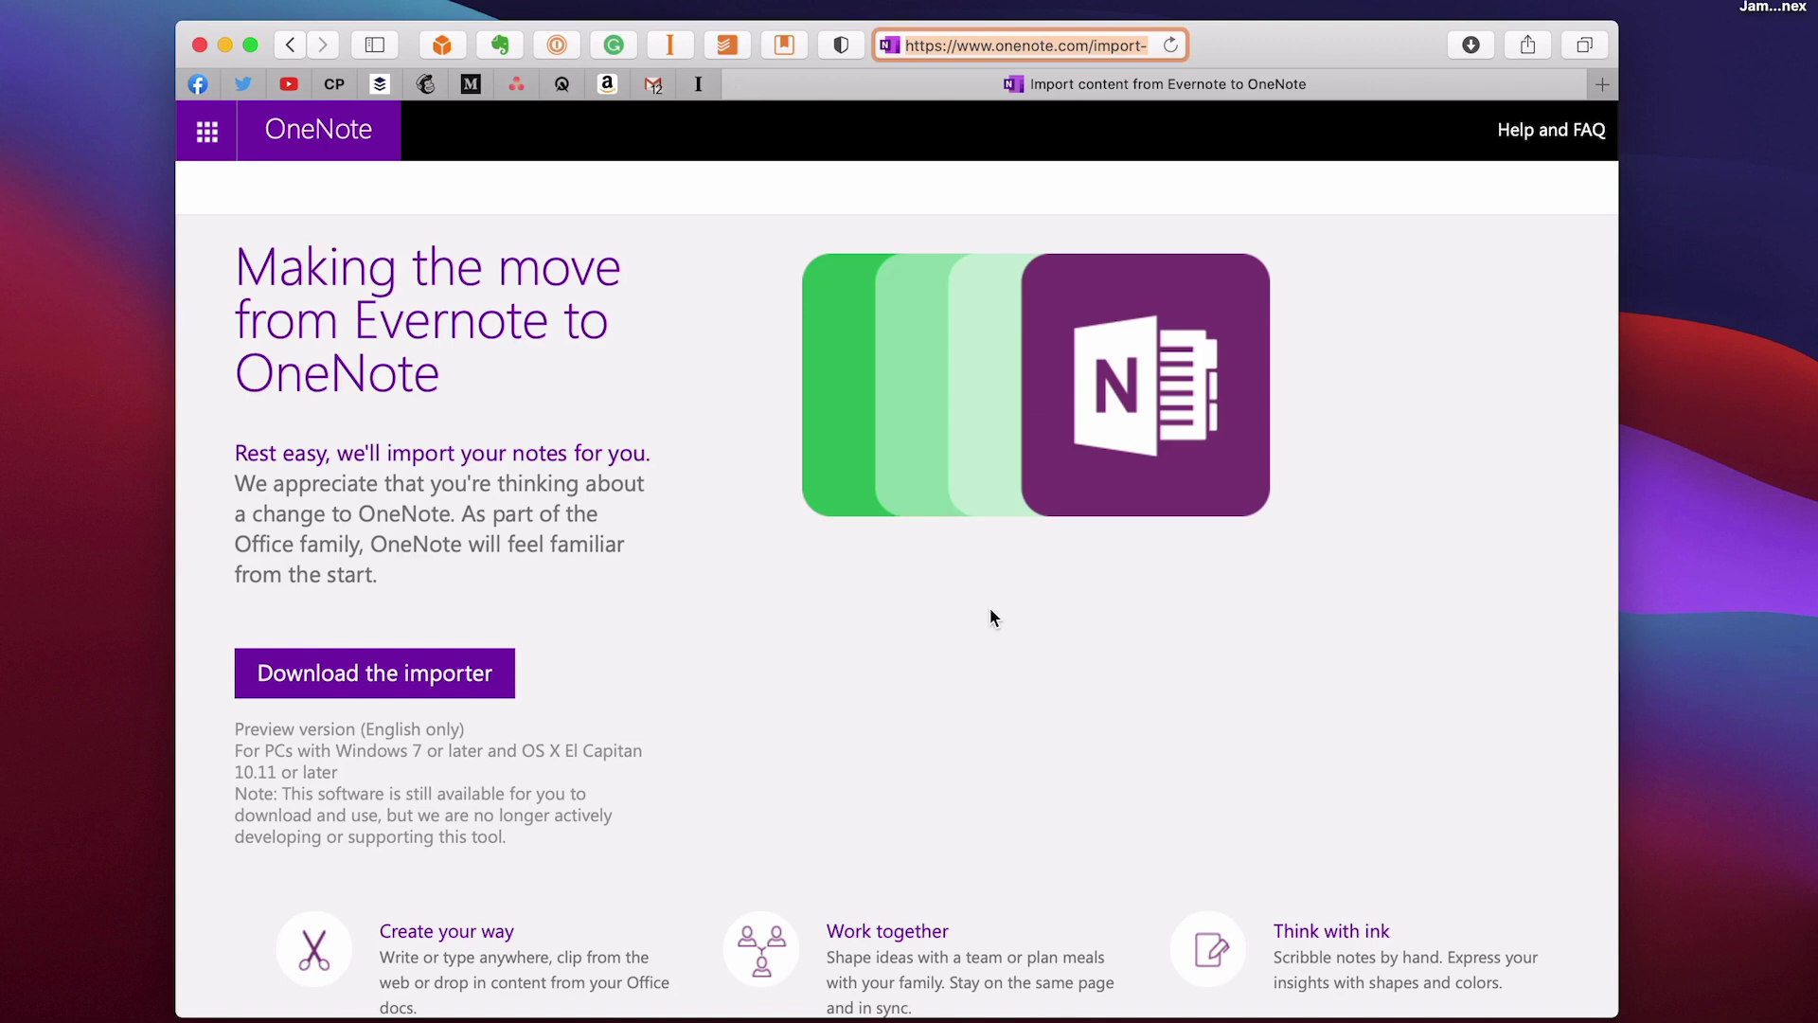
Launch OneNote Importer from Launchpad, accept the licence terms, and get started
{"action": "key", "text": "F4"}
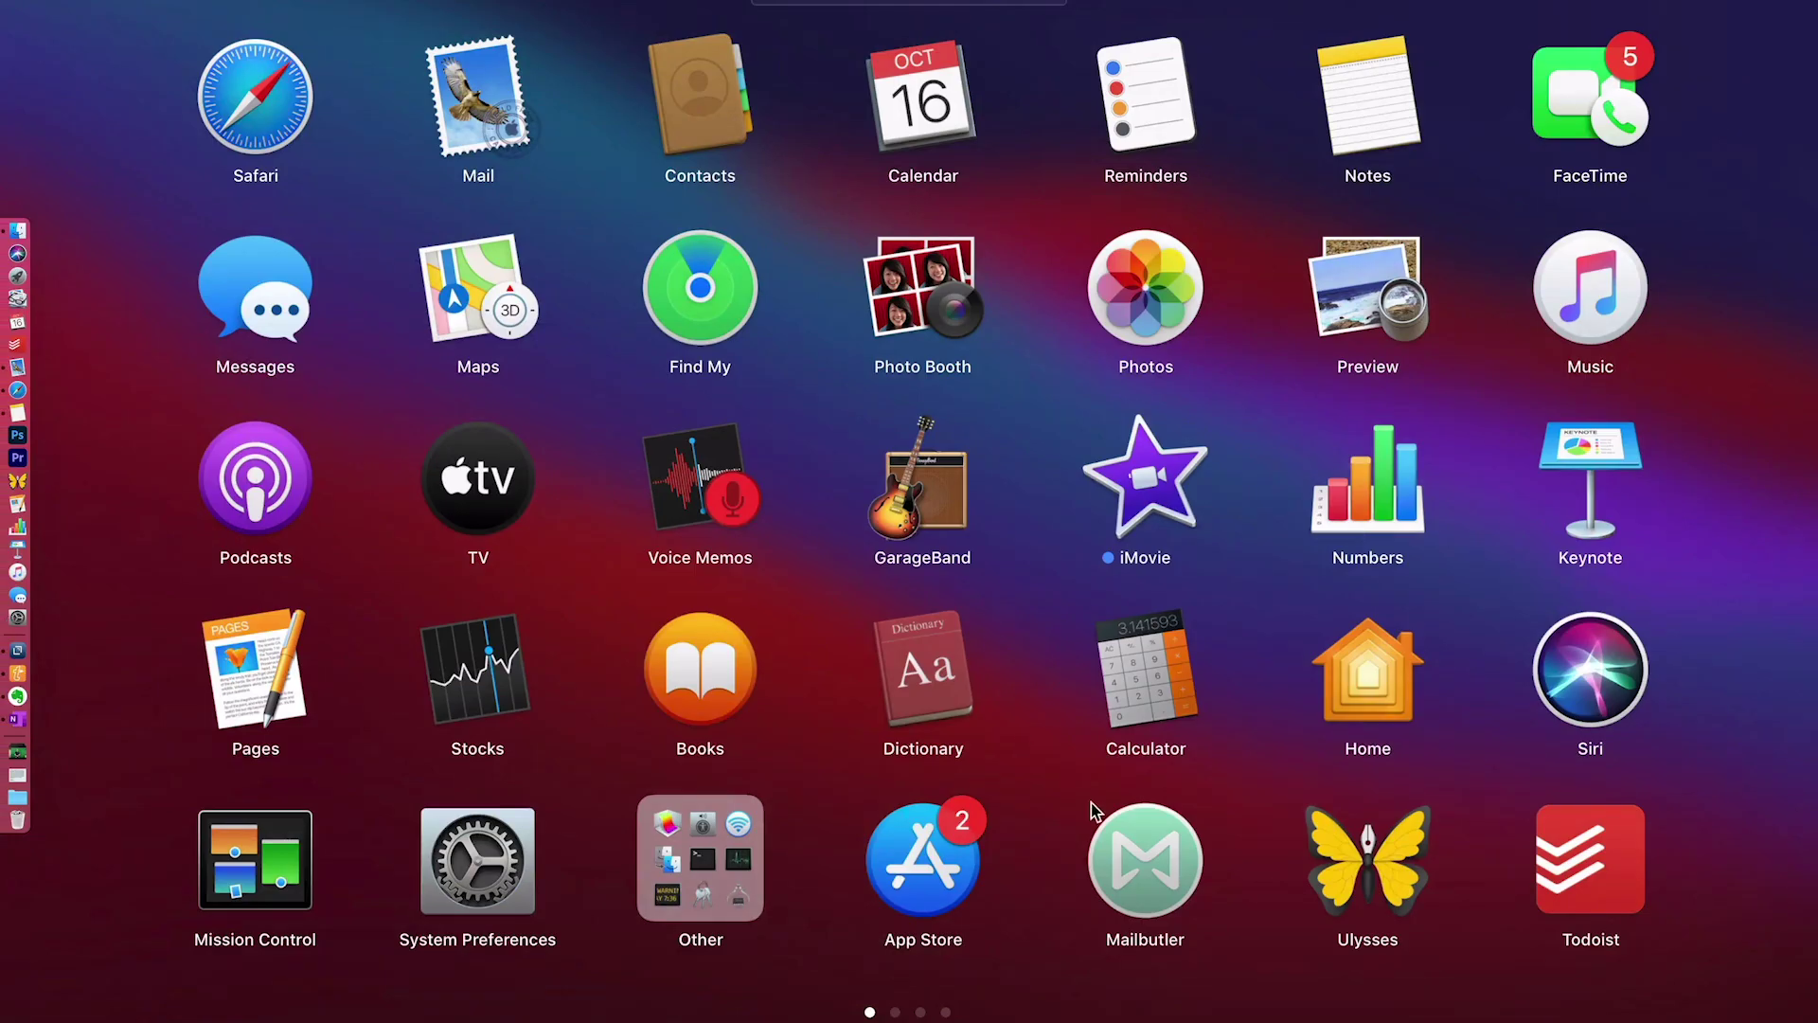
{"action": "scroll", "coordinate": [1071, 816], "scroll_direction": "right", "scroll_amount": 3}
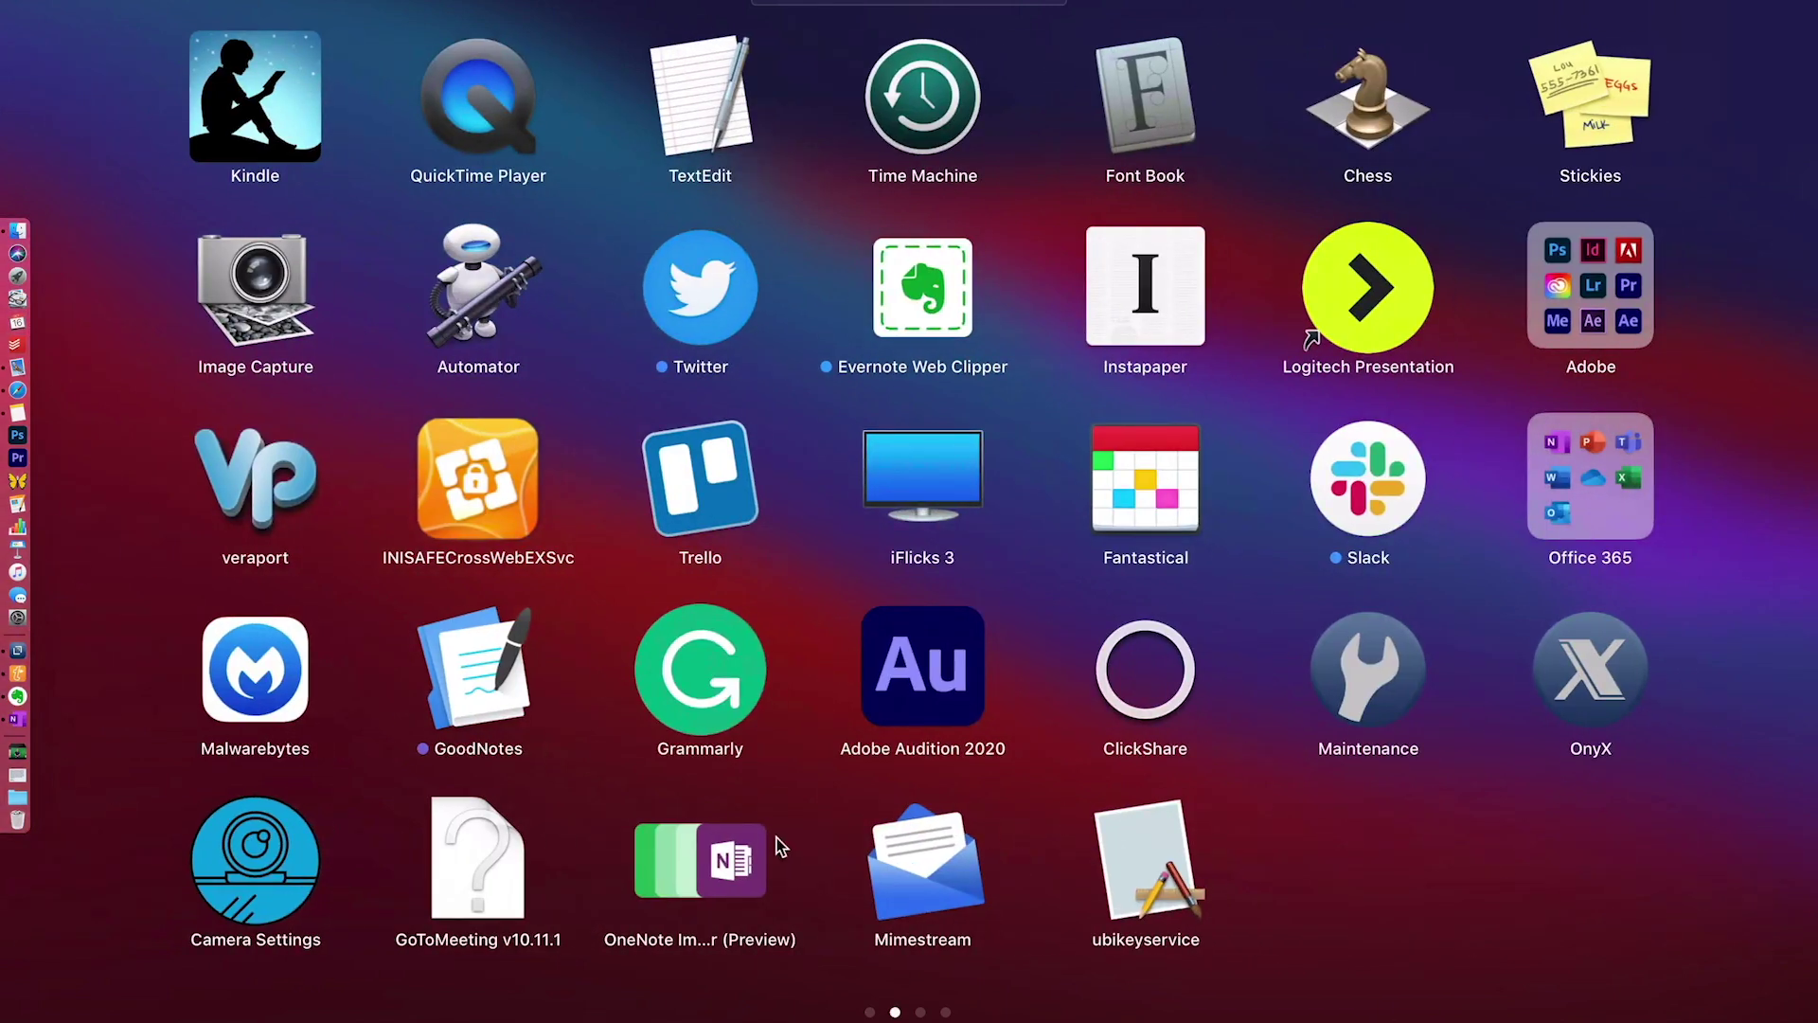
{"action": "left_click", "coordinate": [729, 854]}
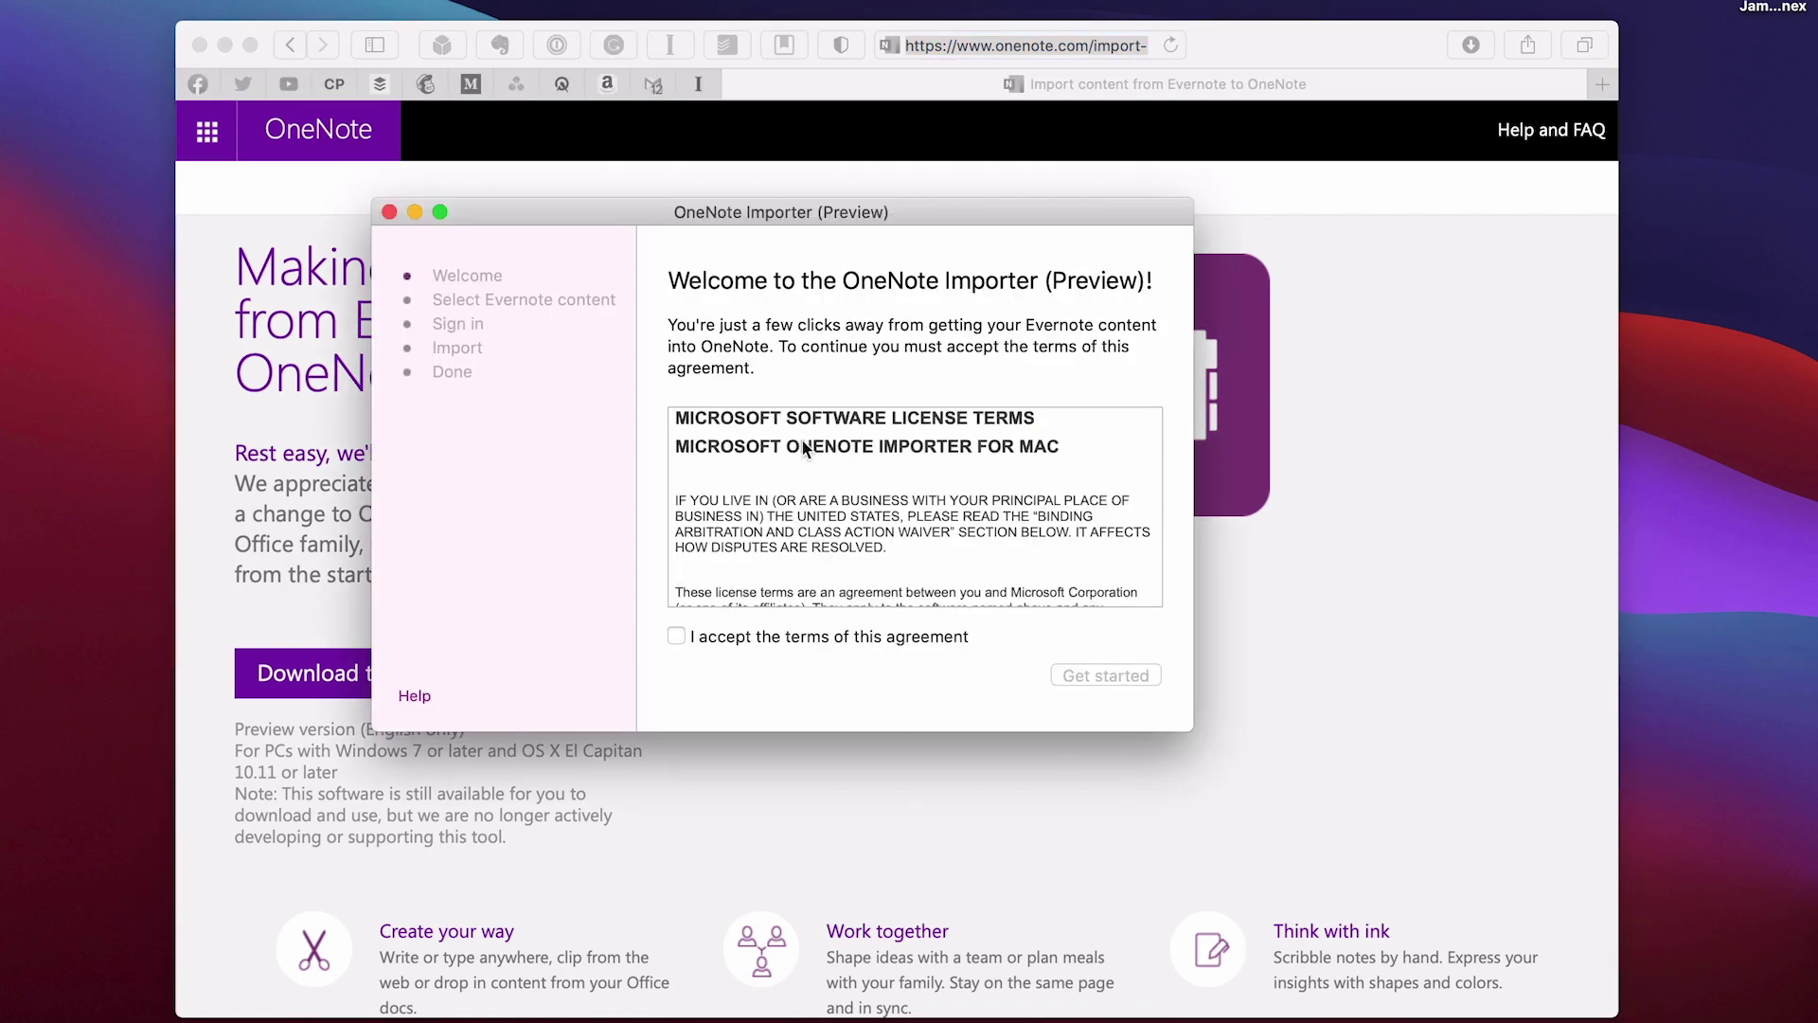
{"action": "left_click", "coordinate": [675, 635]}
{"action": "left_click", "coordinate": [1127, 671]}
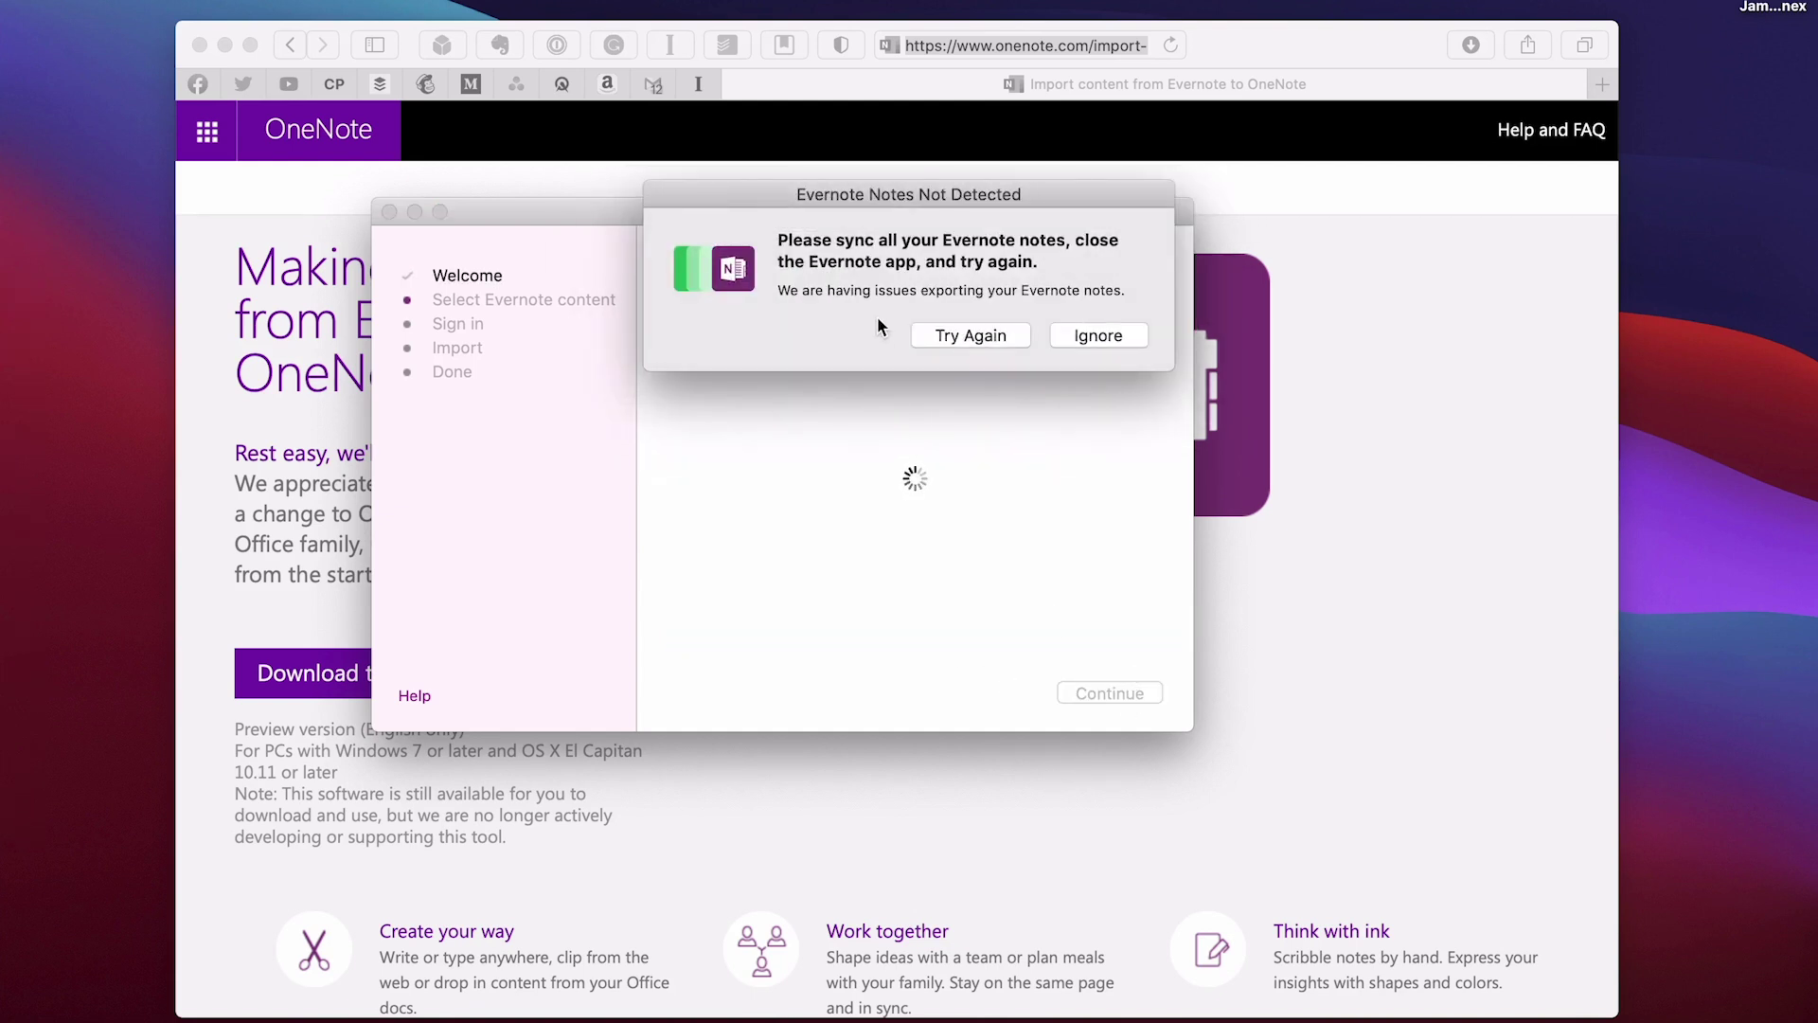
Dismiss the notes-not-detected warning and choose James Bond.enex as the file to import
{"action": "left_click", "coordinate": [1070, 334]}
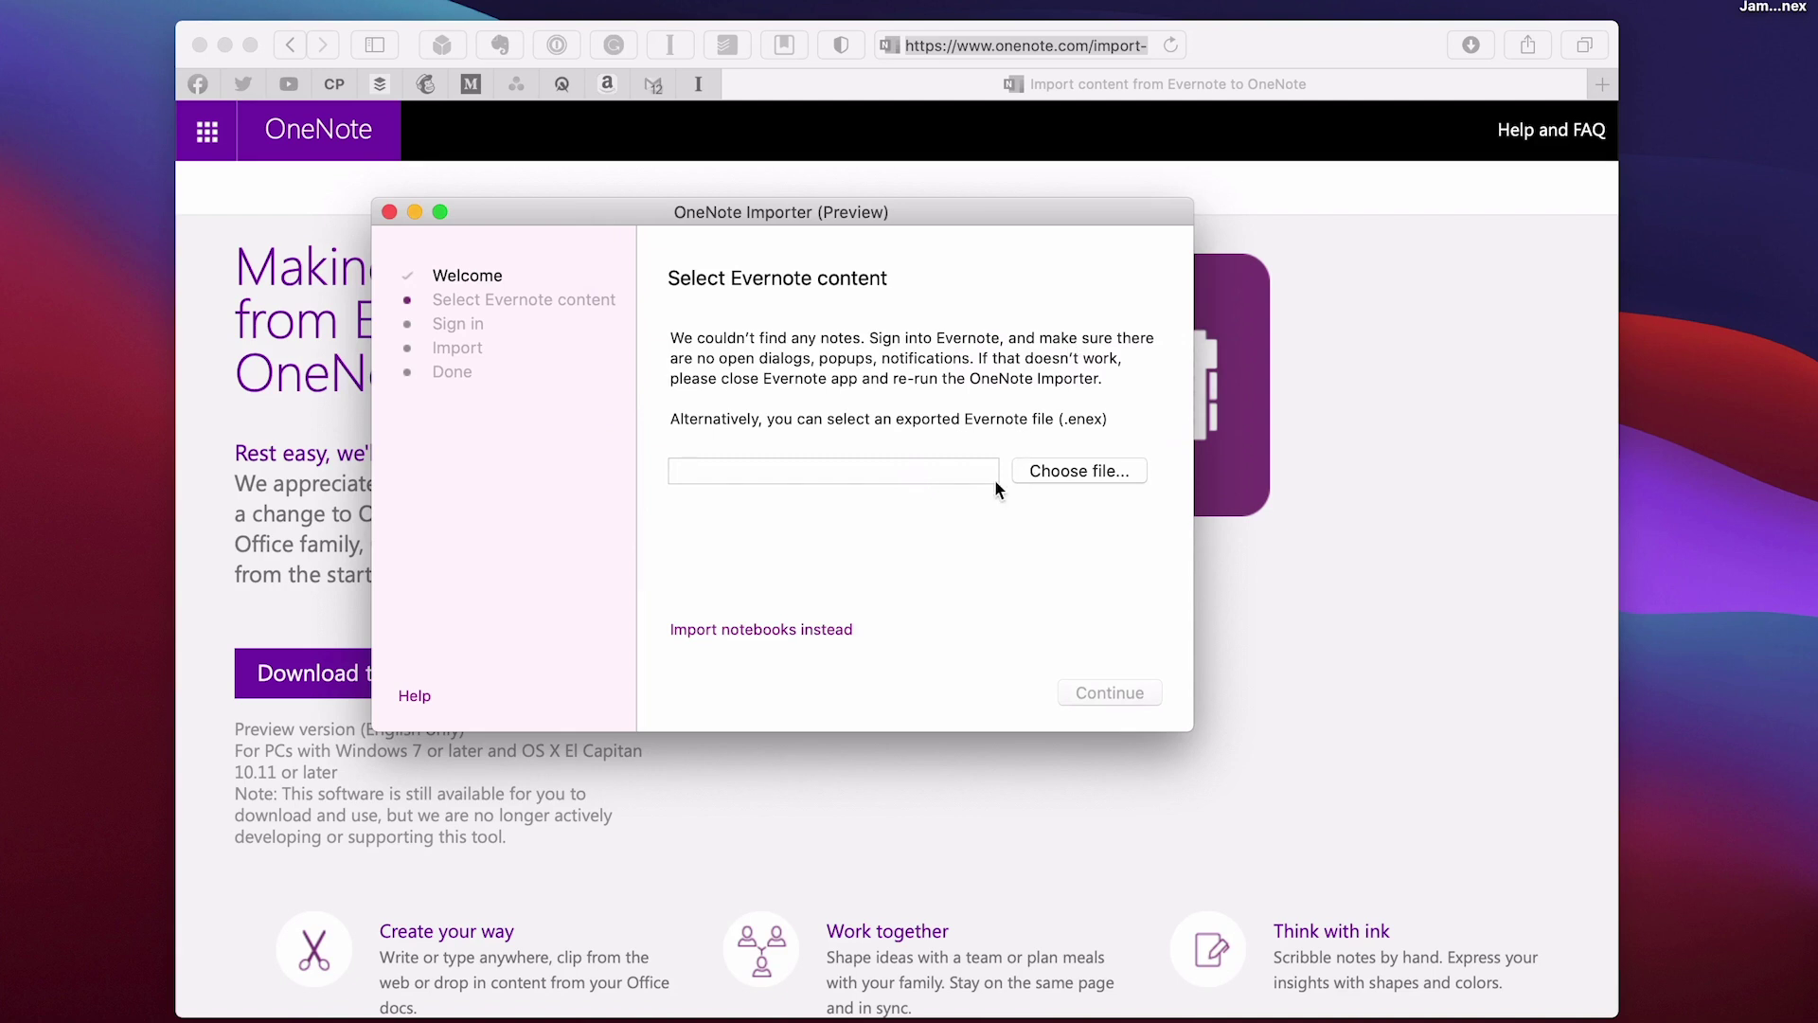
{"action": "left_click", "coordinate": [1082, 471]}
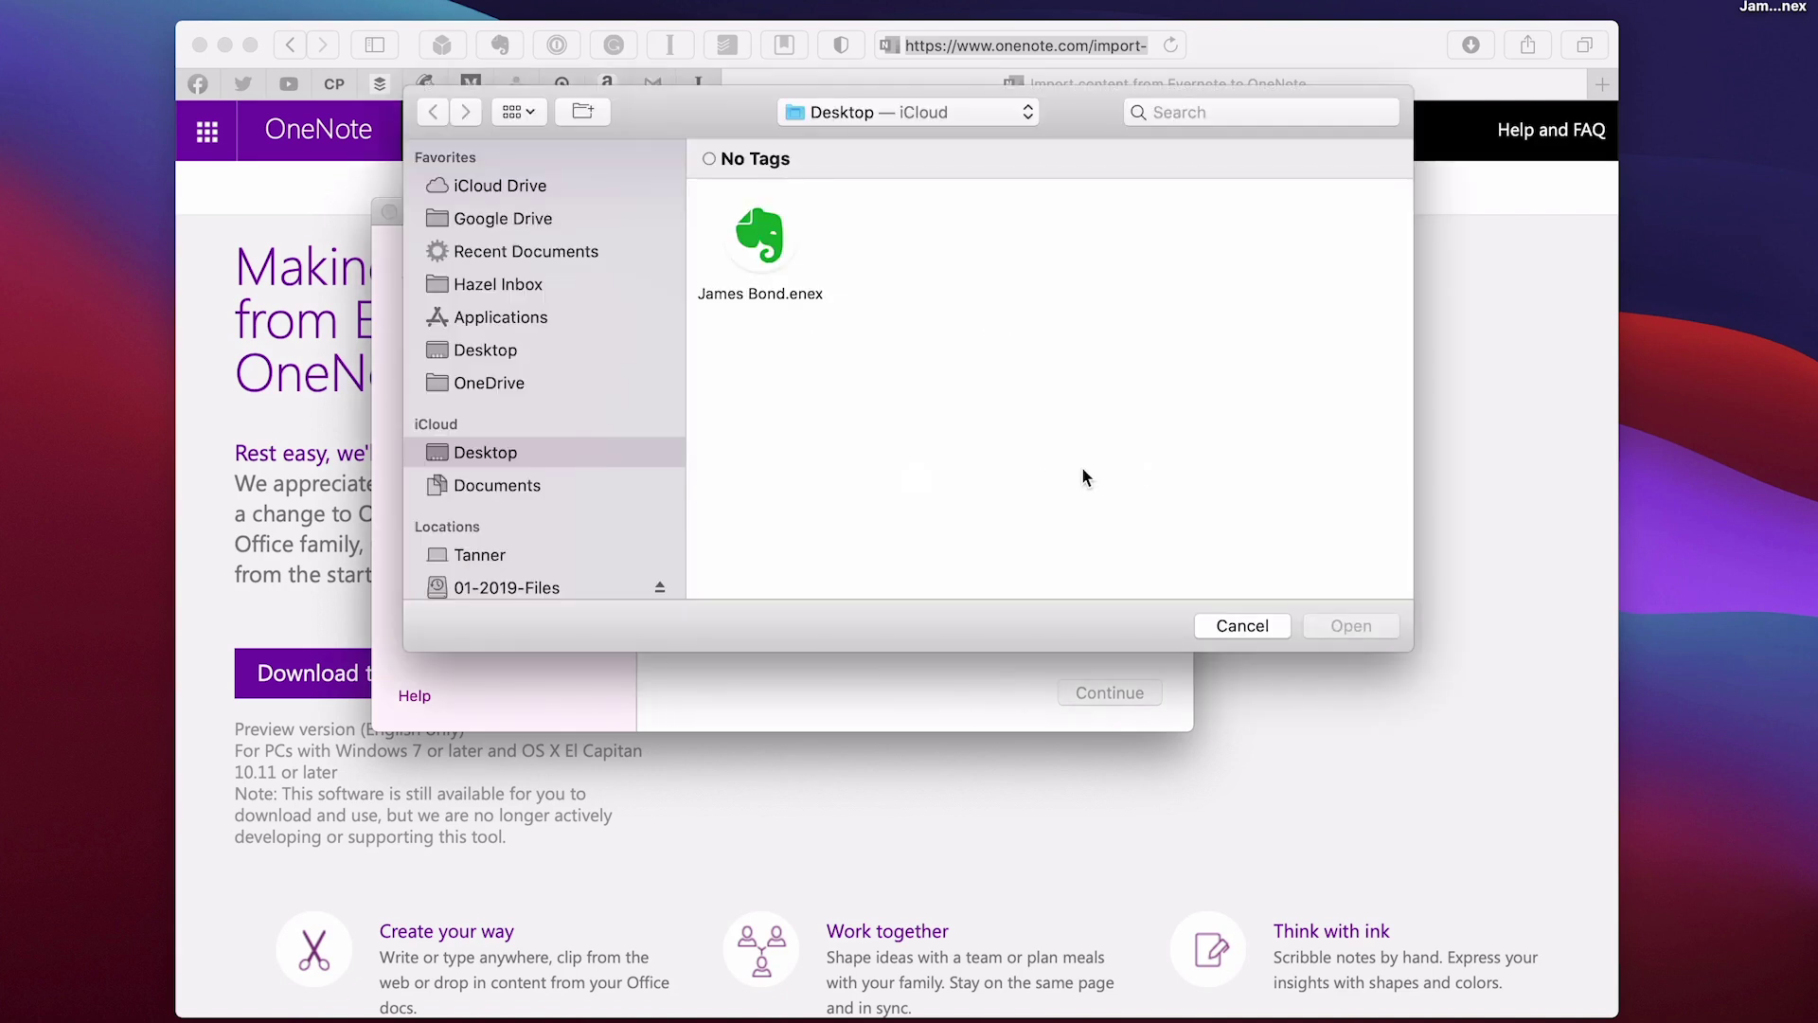
{"action": "left_click", "coordinate": [763, 227]}
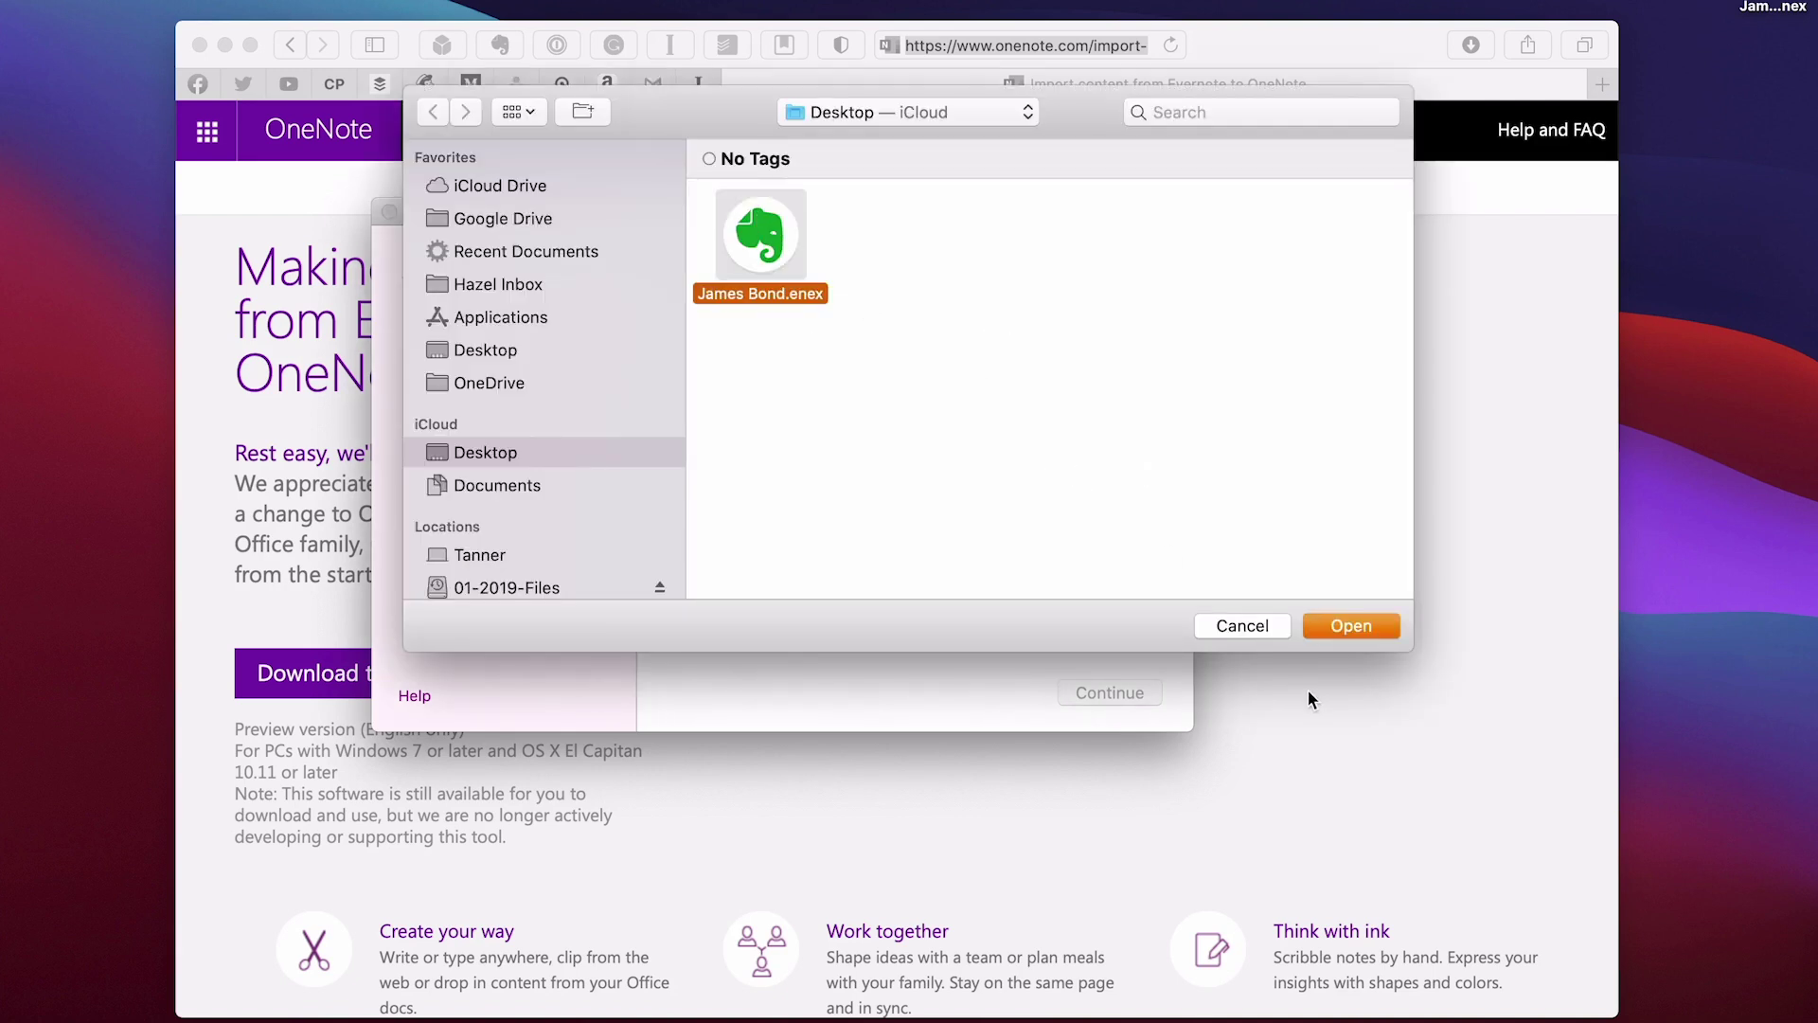
{"action": "left_click", "coordinate": [1329, 625]}
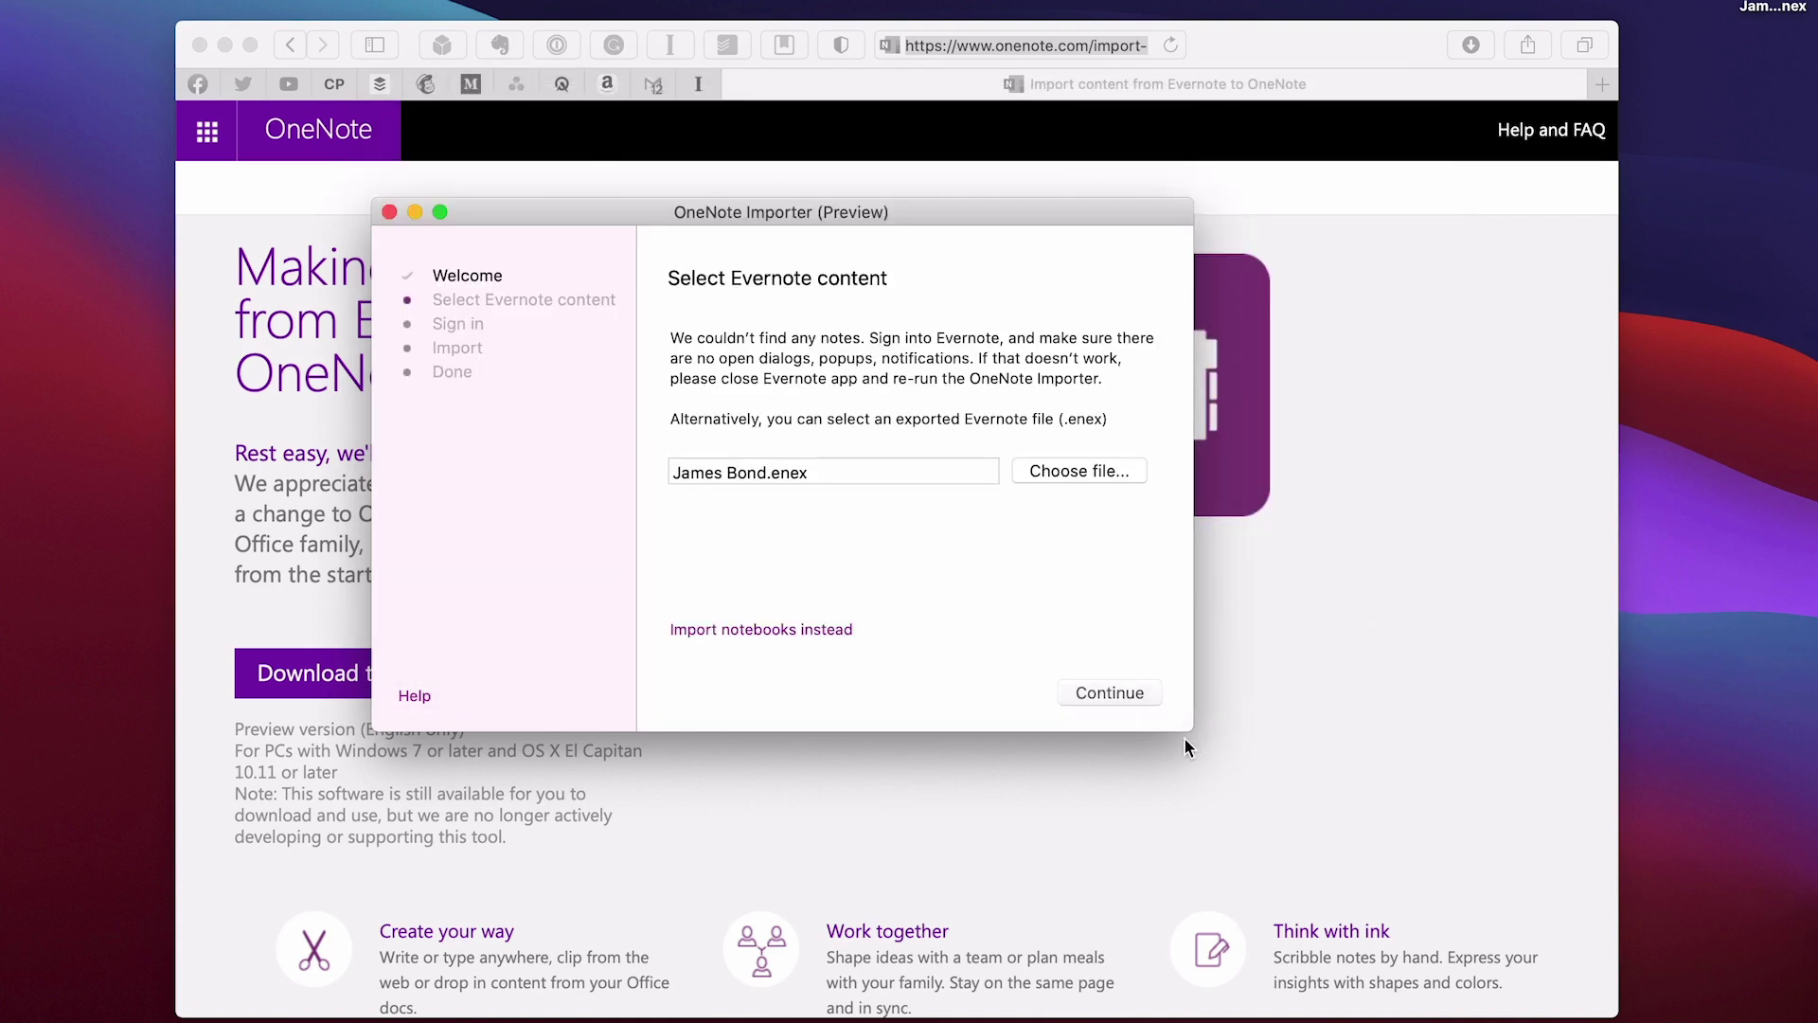
Sign in with a Microsoft Account, enable organizing by Evernote tags, and import James Bond.enex
{"action": "left_click", "coordinate": [1111, 694]}
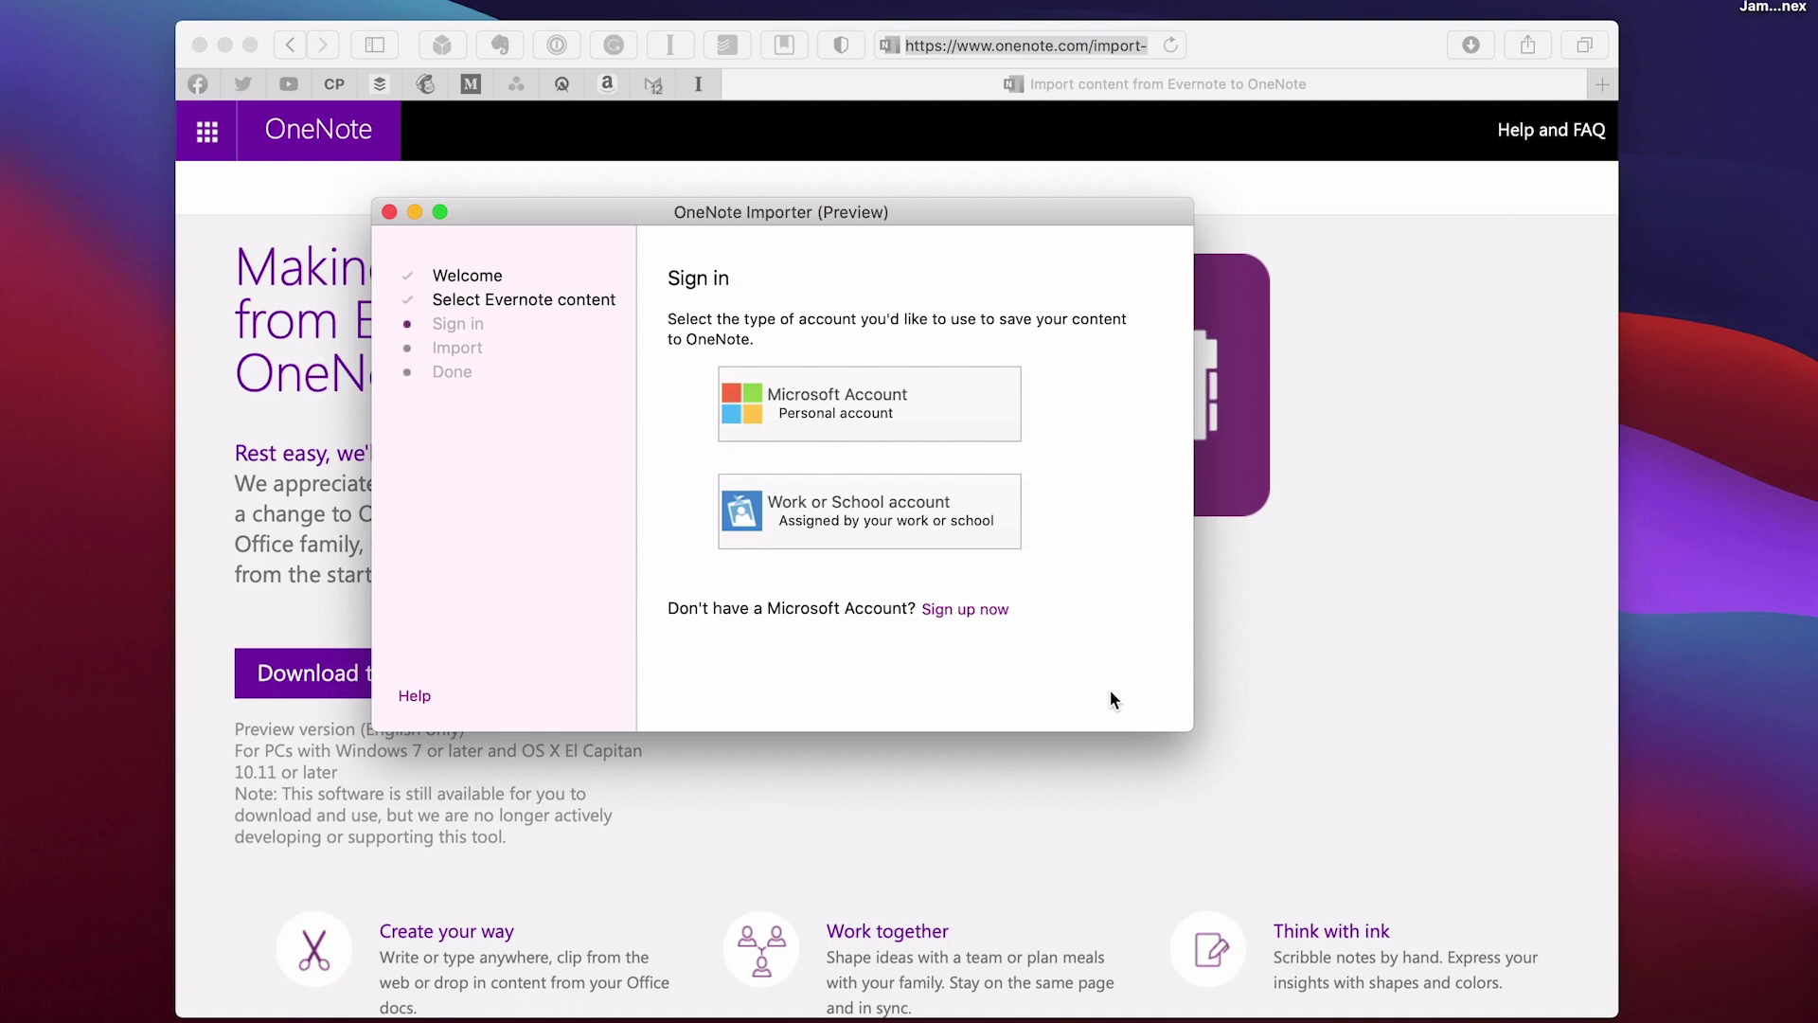
{"action": "left_click", "coordinate": [909, 429]}
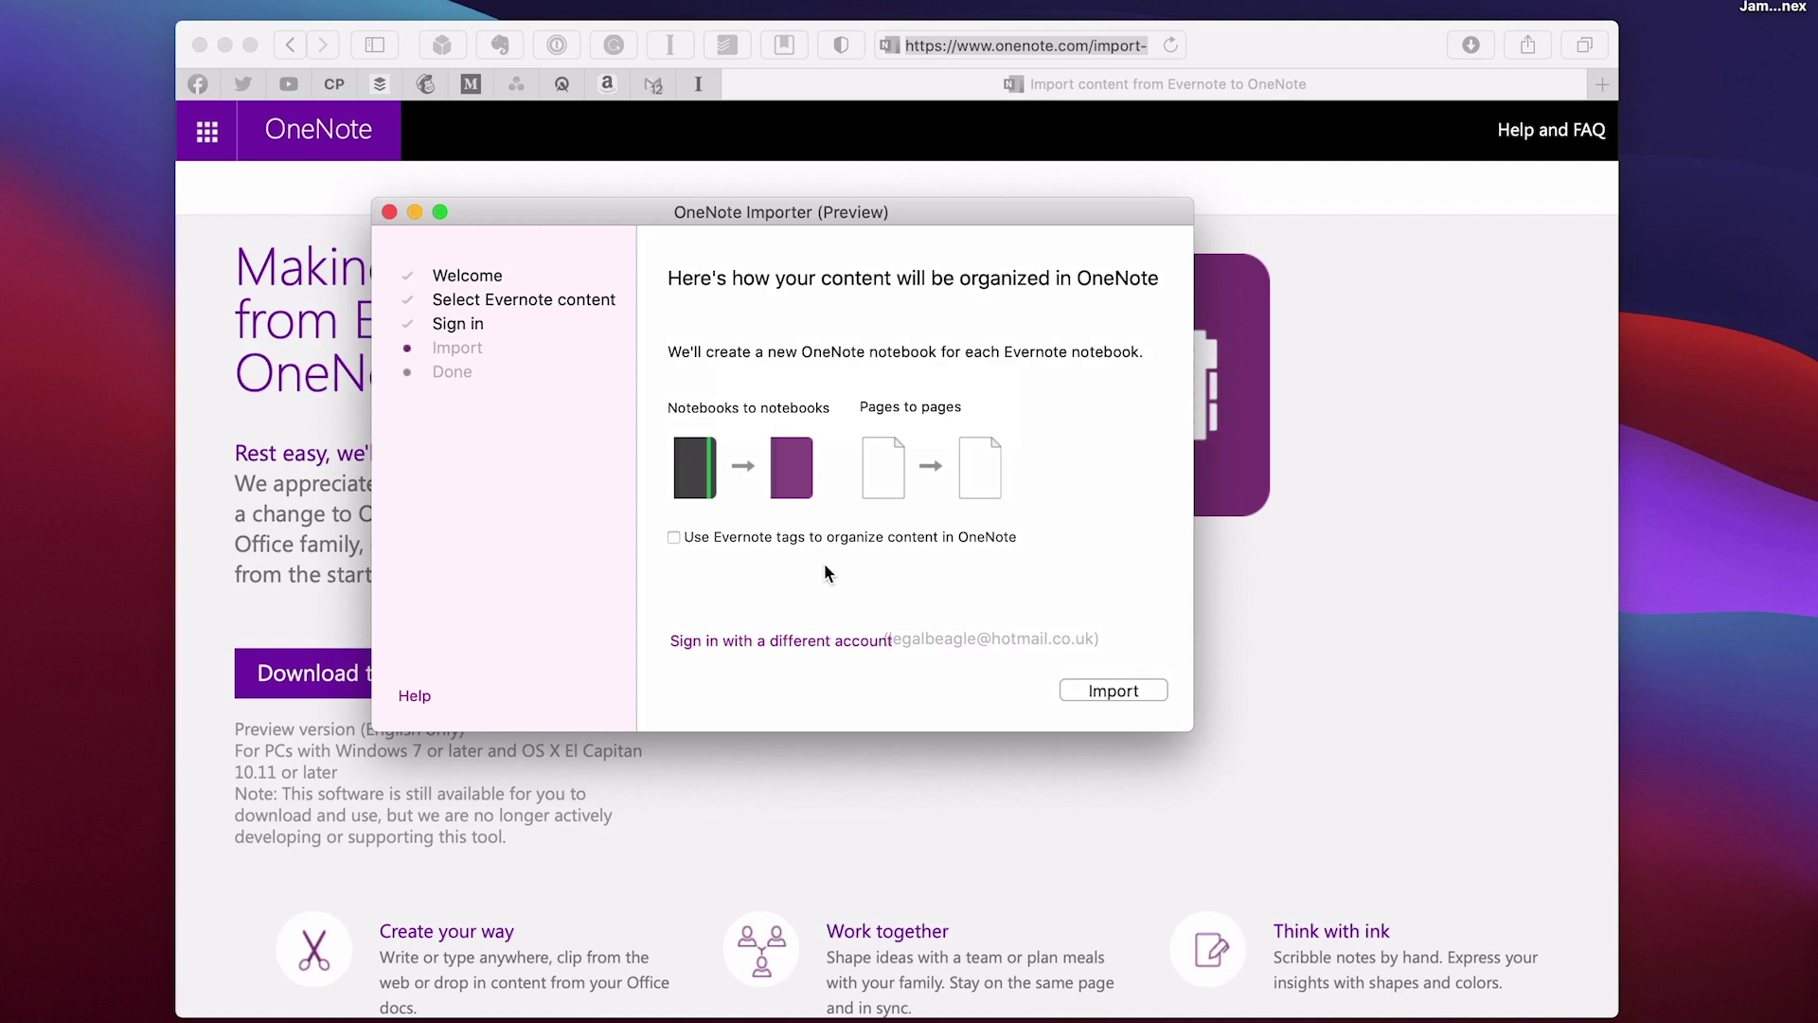
{"action": "left_click", "coordinate": [673, 537]}
{"action": "left_click", "coordinate": [1117, 683]}
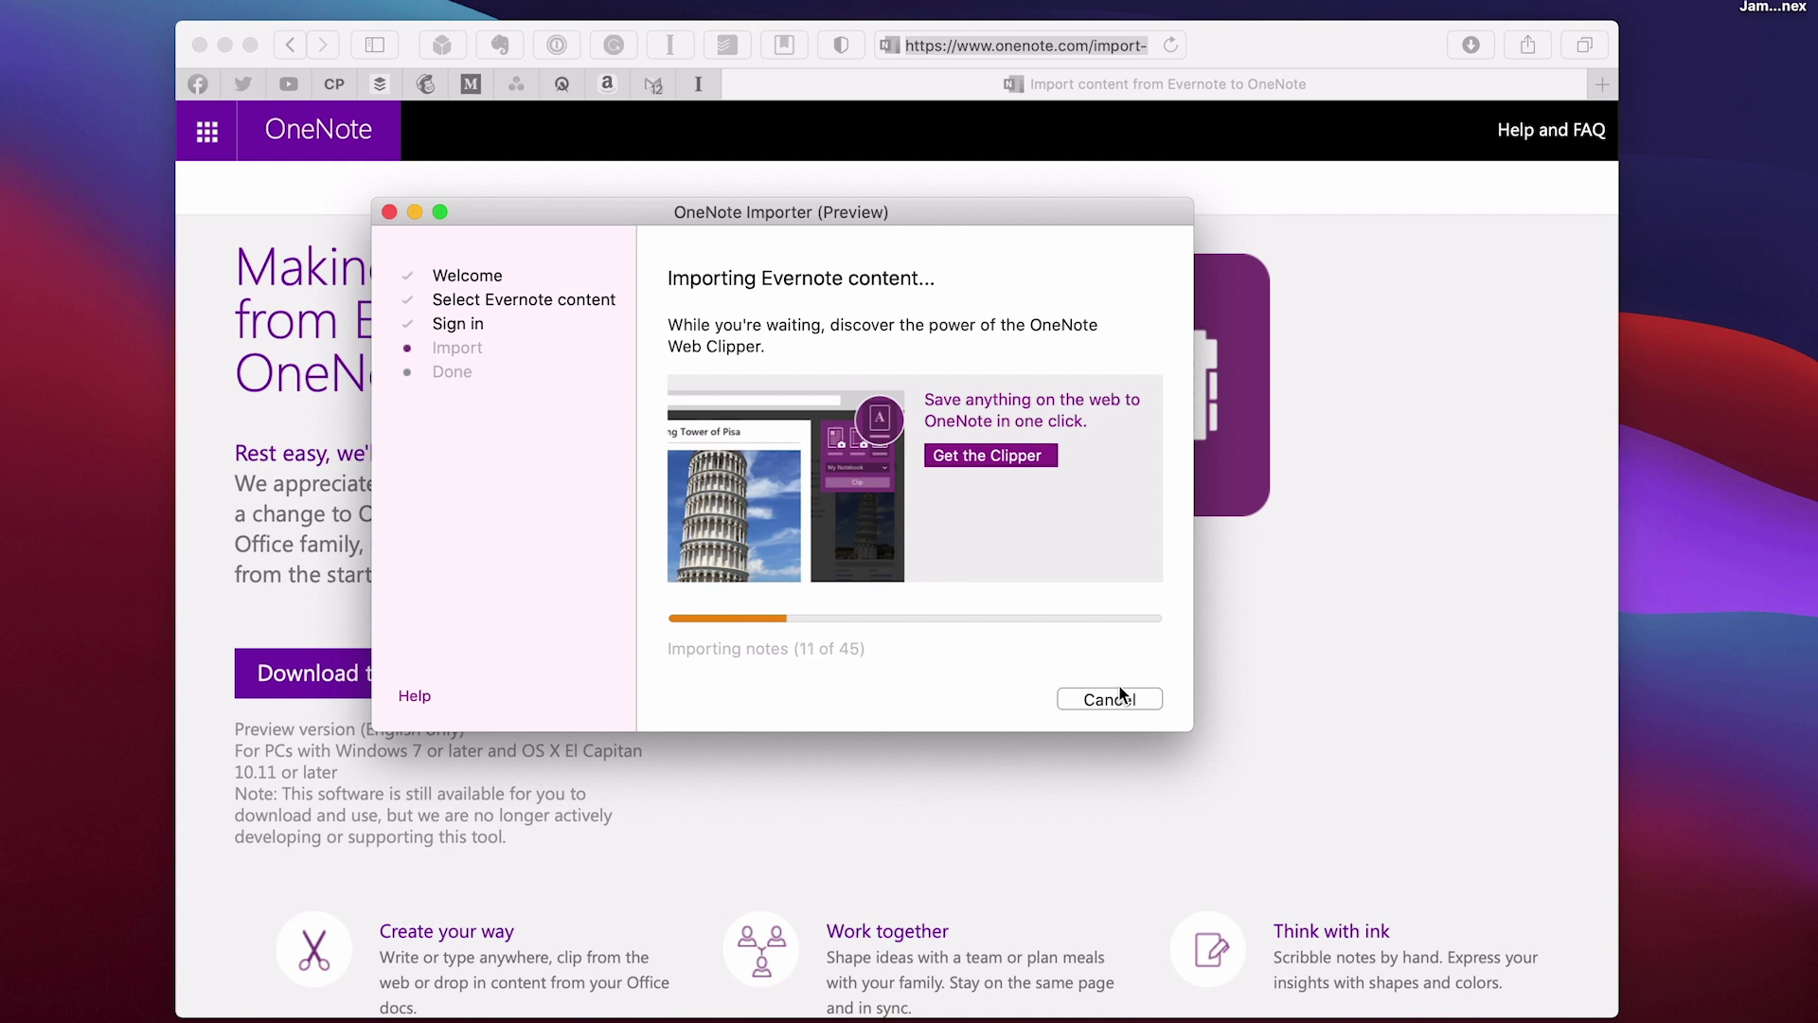
Launch Microsoft OneNote through Spotlight by searching 'scrone'
{"action": "key", "text": "super+space"}
{"action": "type", "text": "scr"}
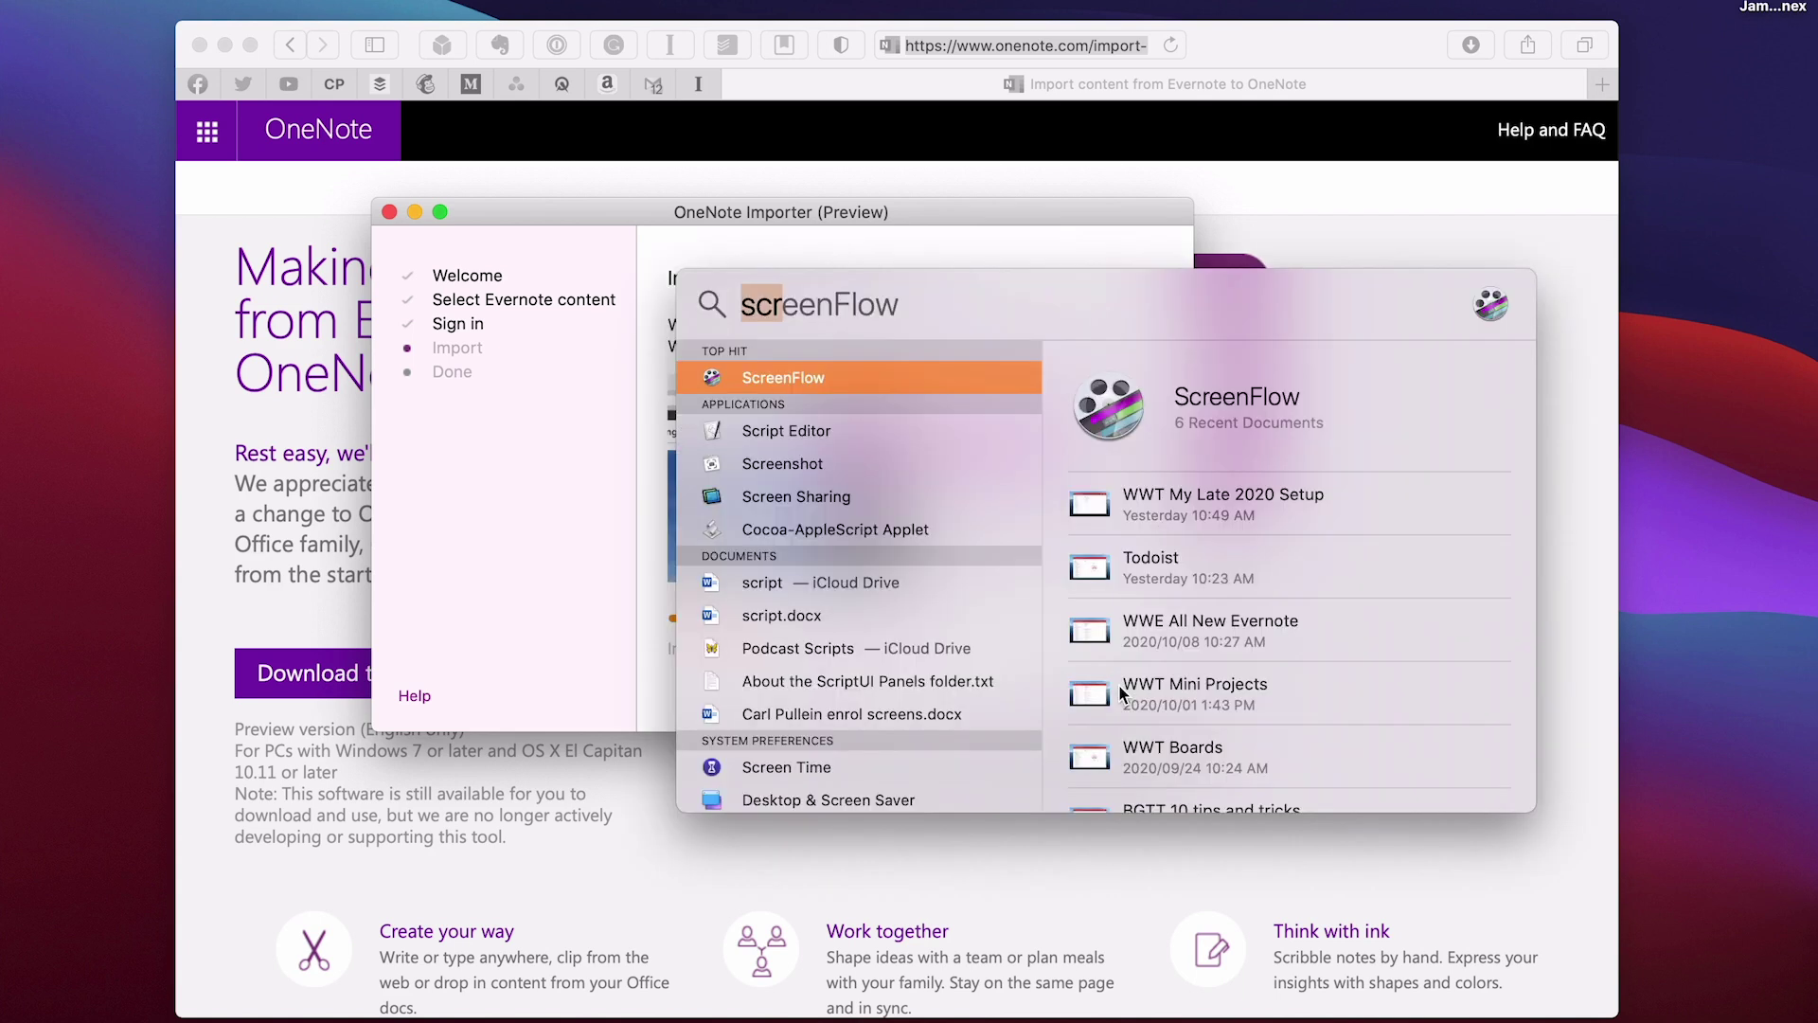
{"action": "type", "text": "one"}
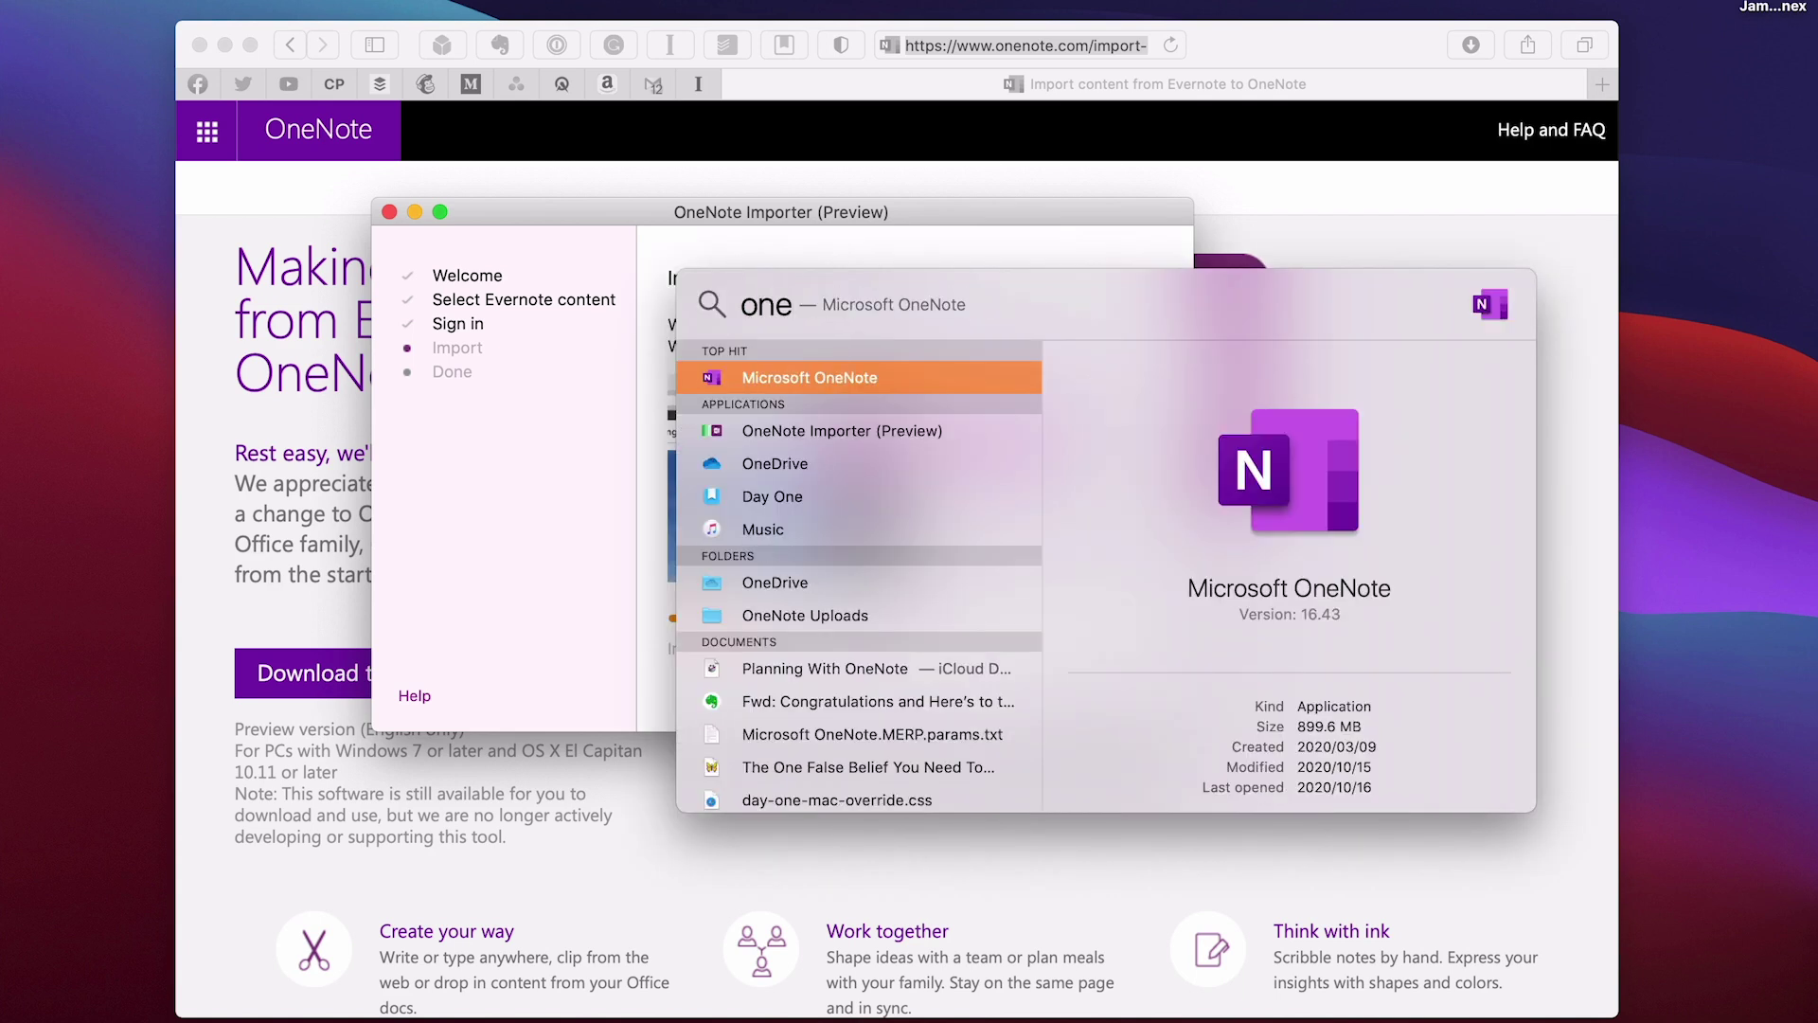
{"action": "key", "text": "Return"}
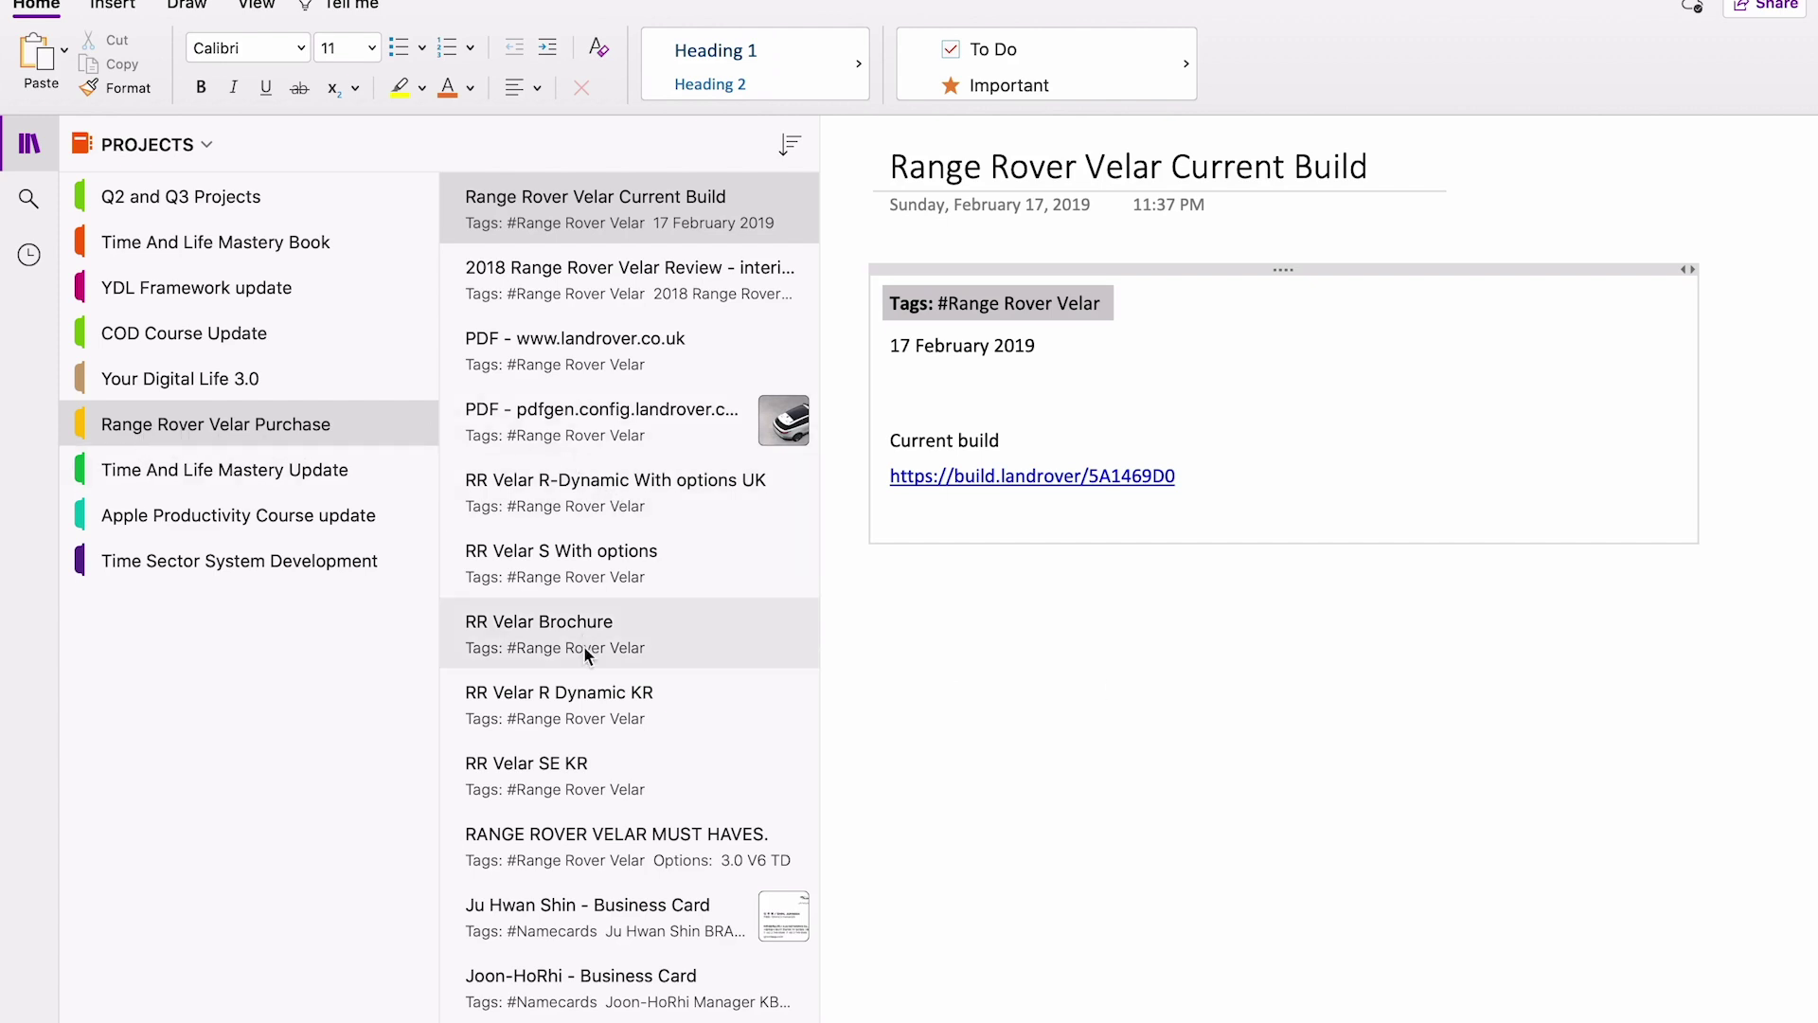
{"action": "scroll", "coordinate": [601, 483], "scroll_direction": "down", "scroll_amount": 5}
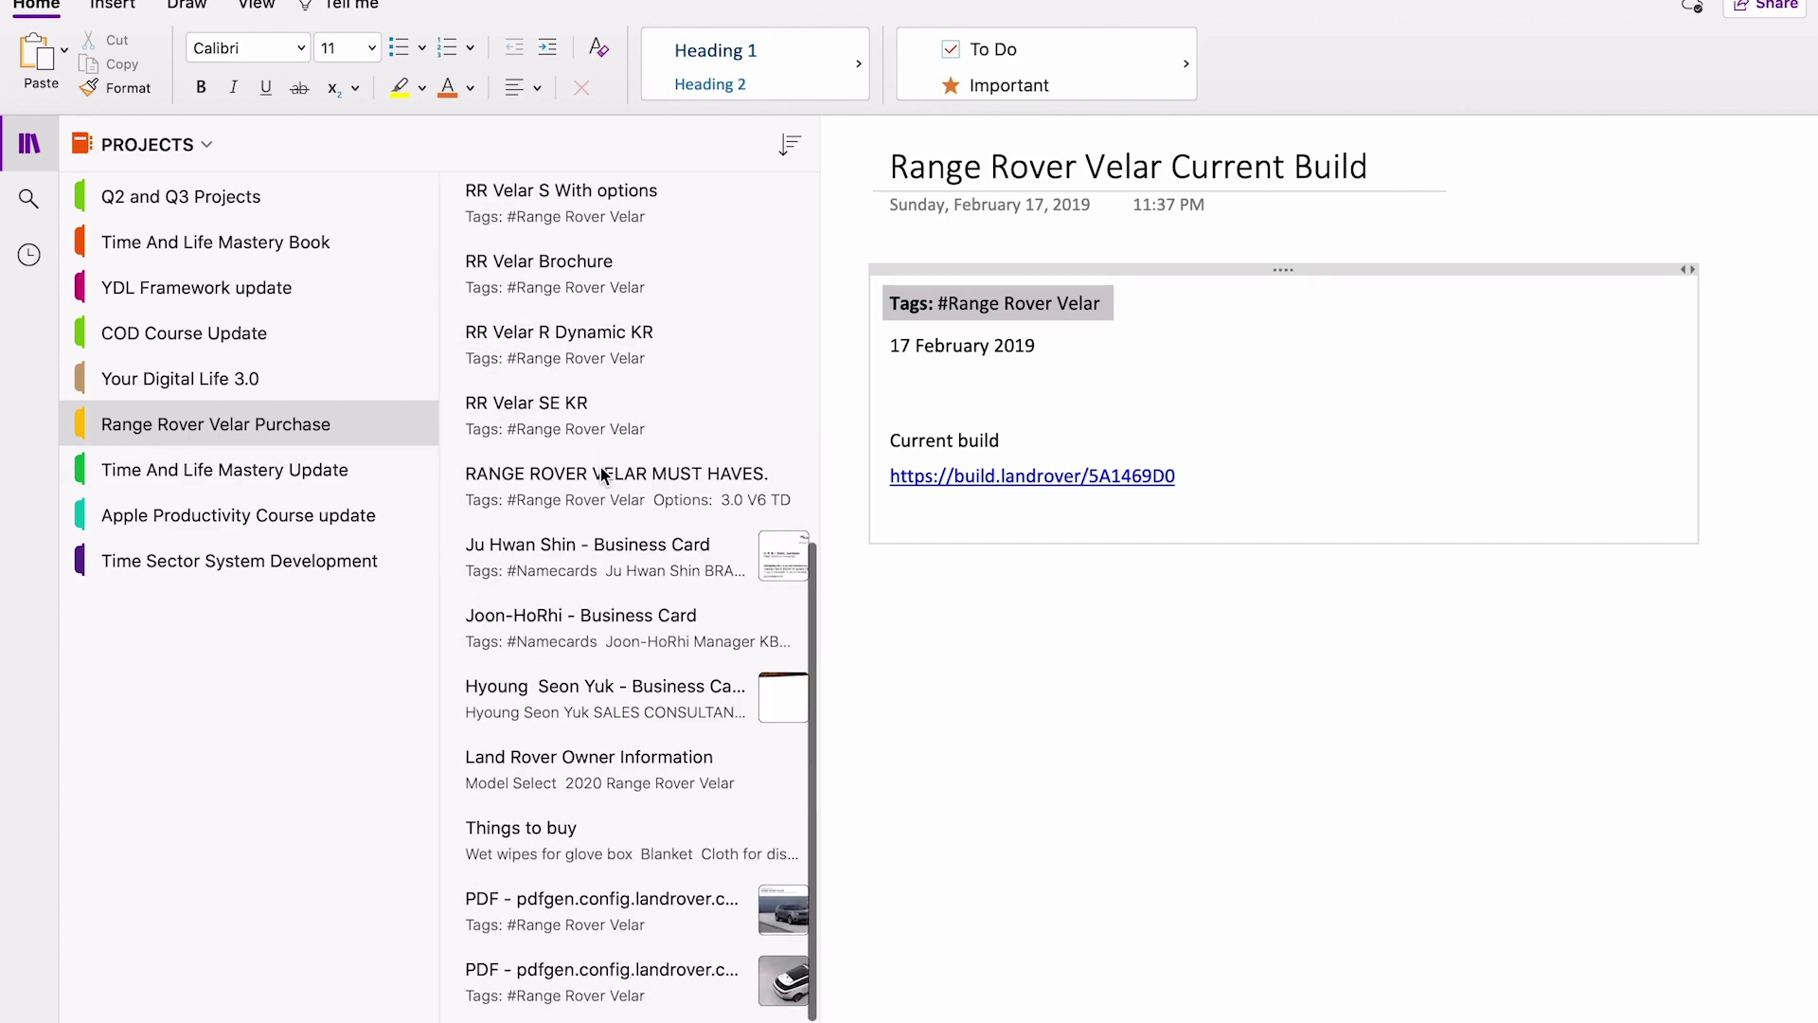
{"action": "scroll", "coordinate": [606, 510], "scroll_direction": "up", "scroll_amount": 9}
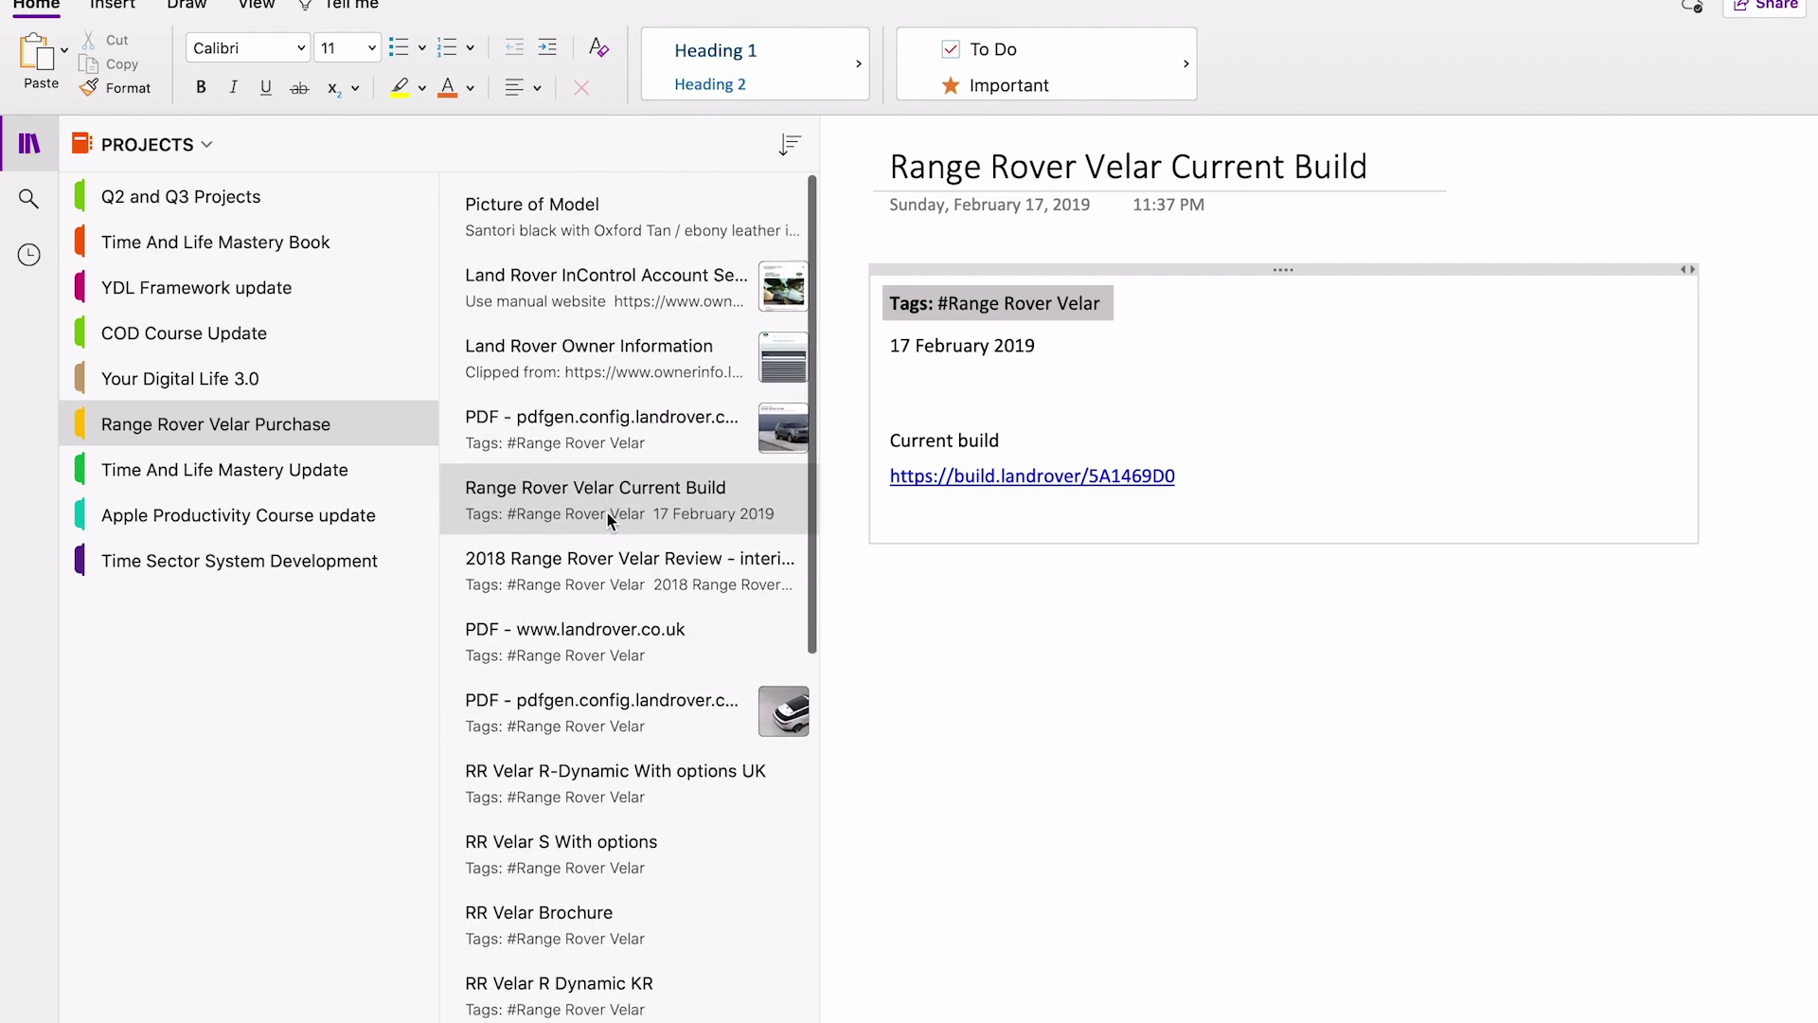
Look through the landrover.co.uk PDF, 2018 Range Rover Velar Review, and RR Velar Brochure pages
{"action": "left_click", "coordinate": [610, 621]}
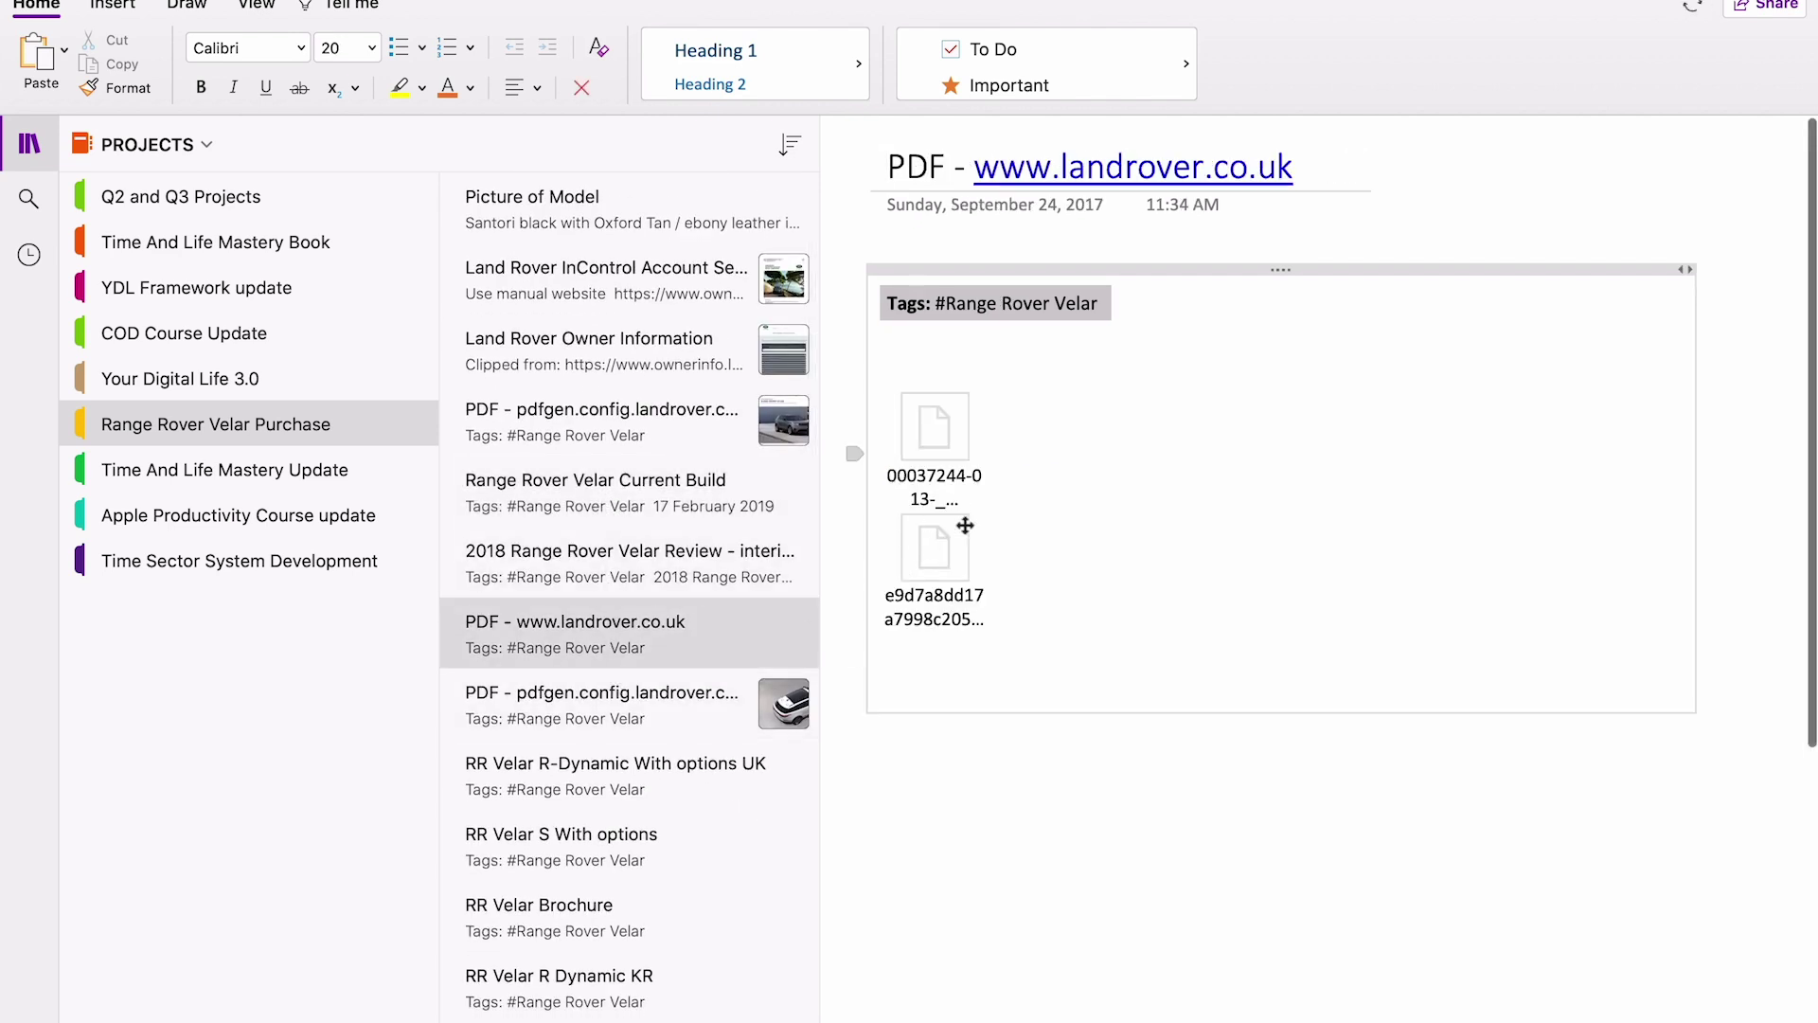
{"action": "left_click", "coordinate": [680, 564]}
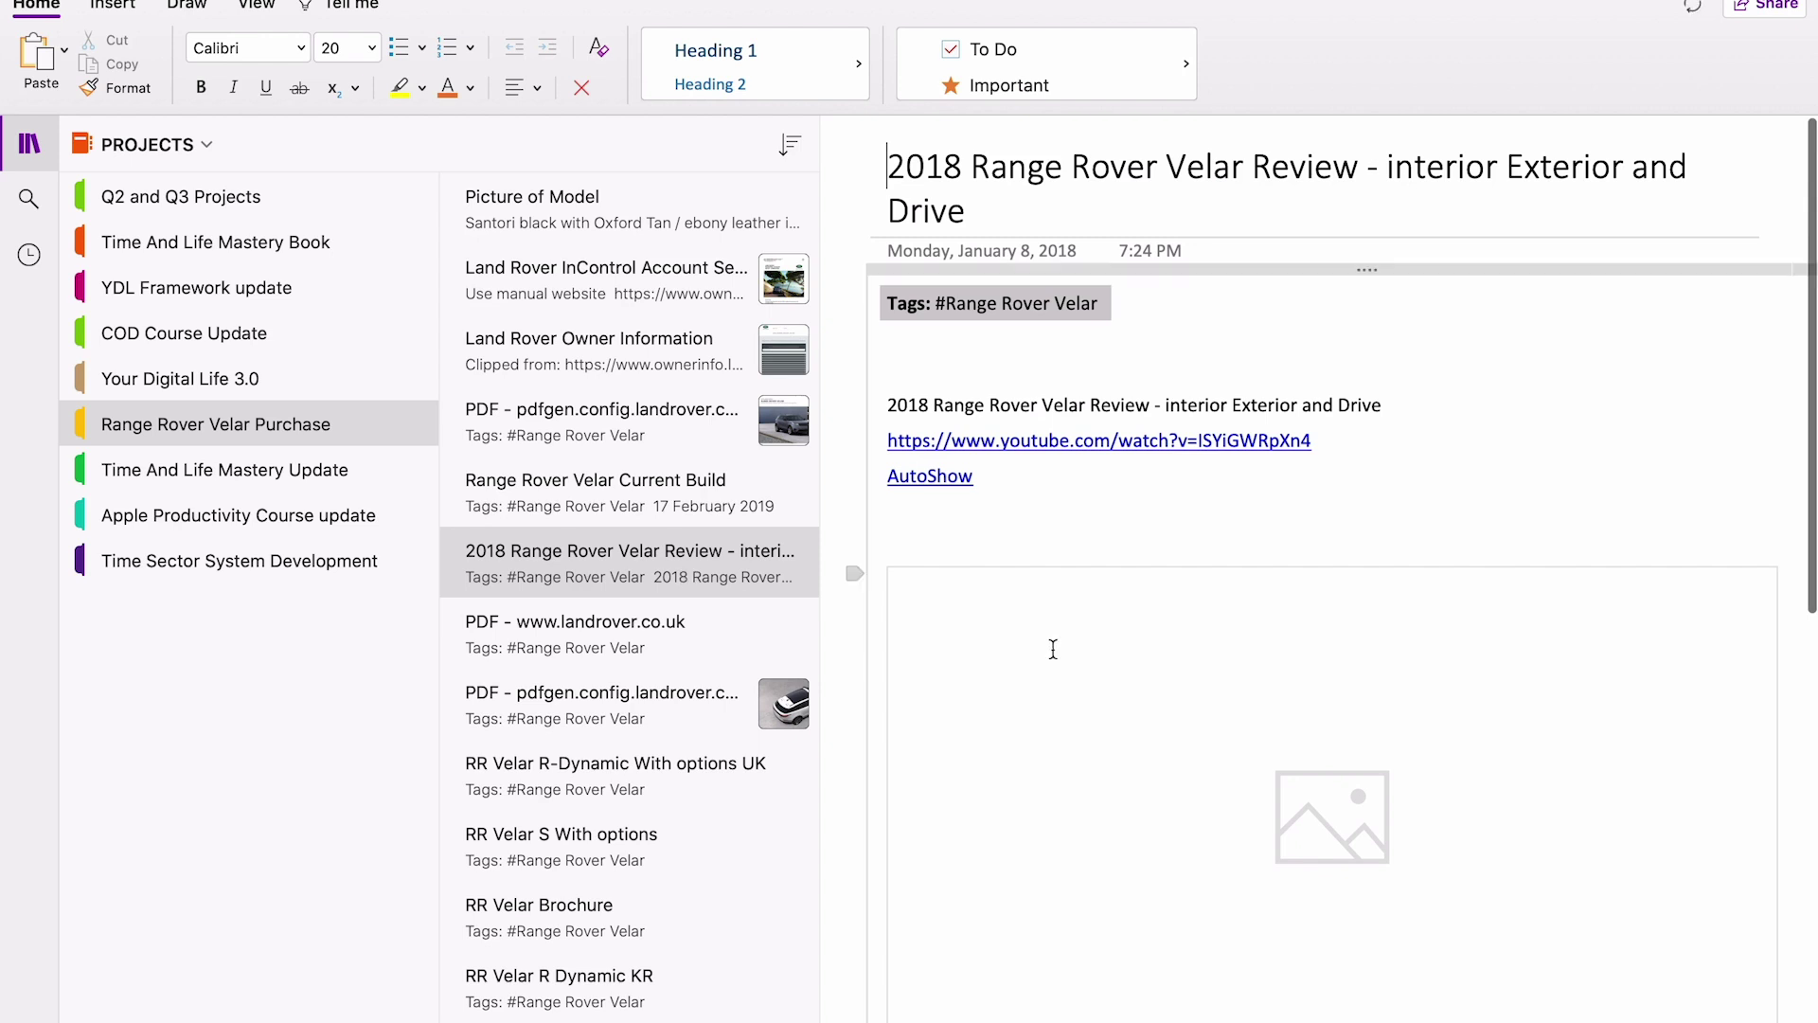
{"action": "scroll", "coordinate": [1099, 702], "scroll_direction": "down", "scroll_amount": 2}
{"action": "scroll", "coordinate": [1099, 701], "scroll_direction": "down", "scroll_amount": 5}
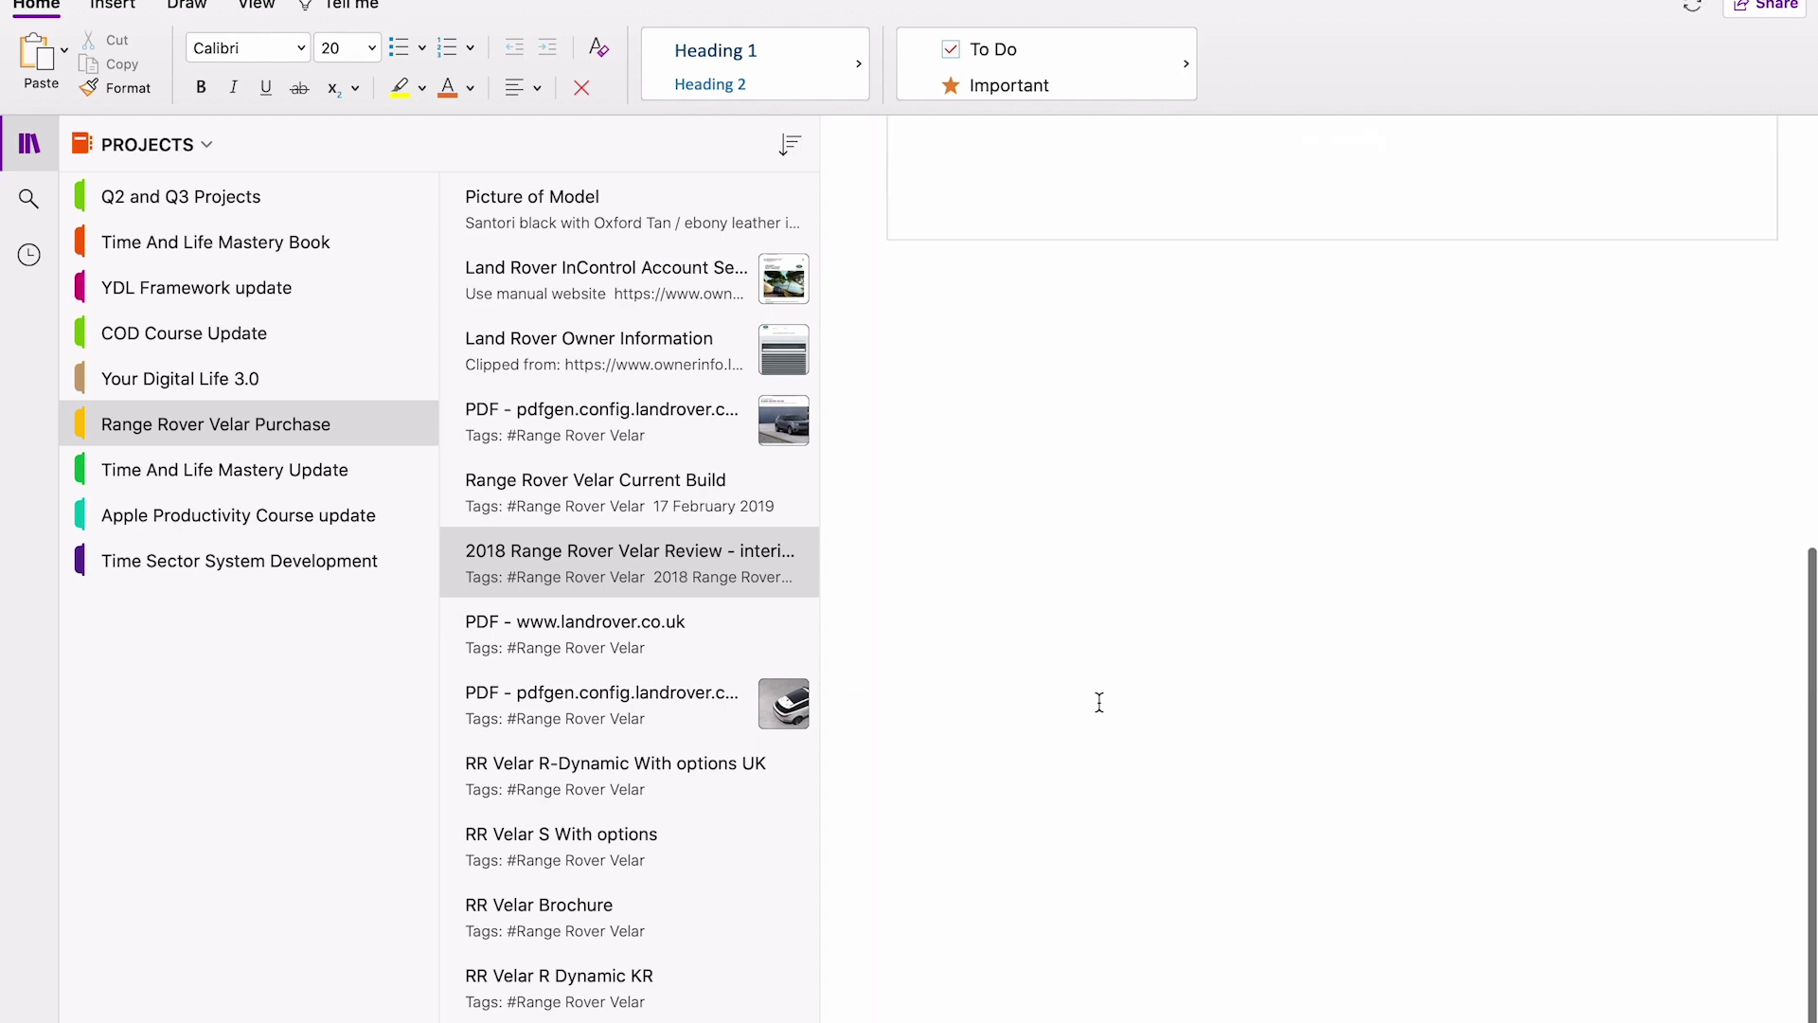
{"action": "left_click", "coordinate": [502, 929]}
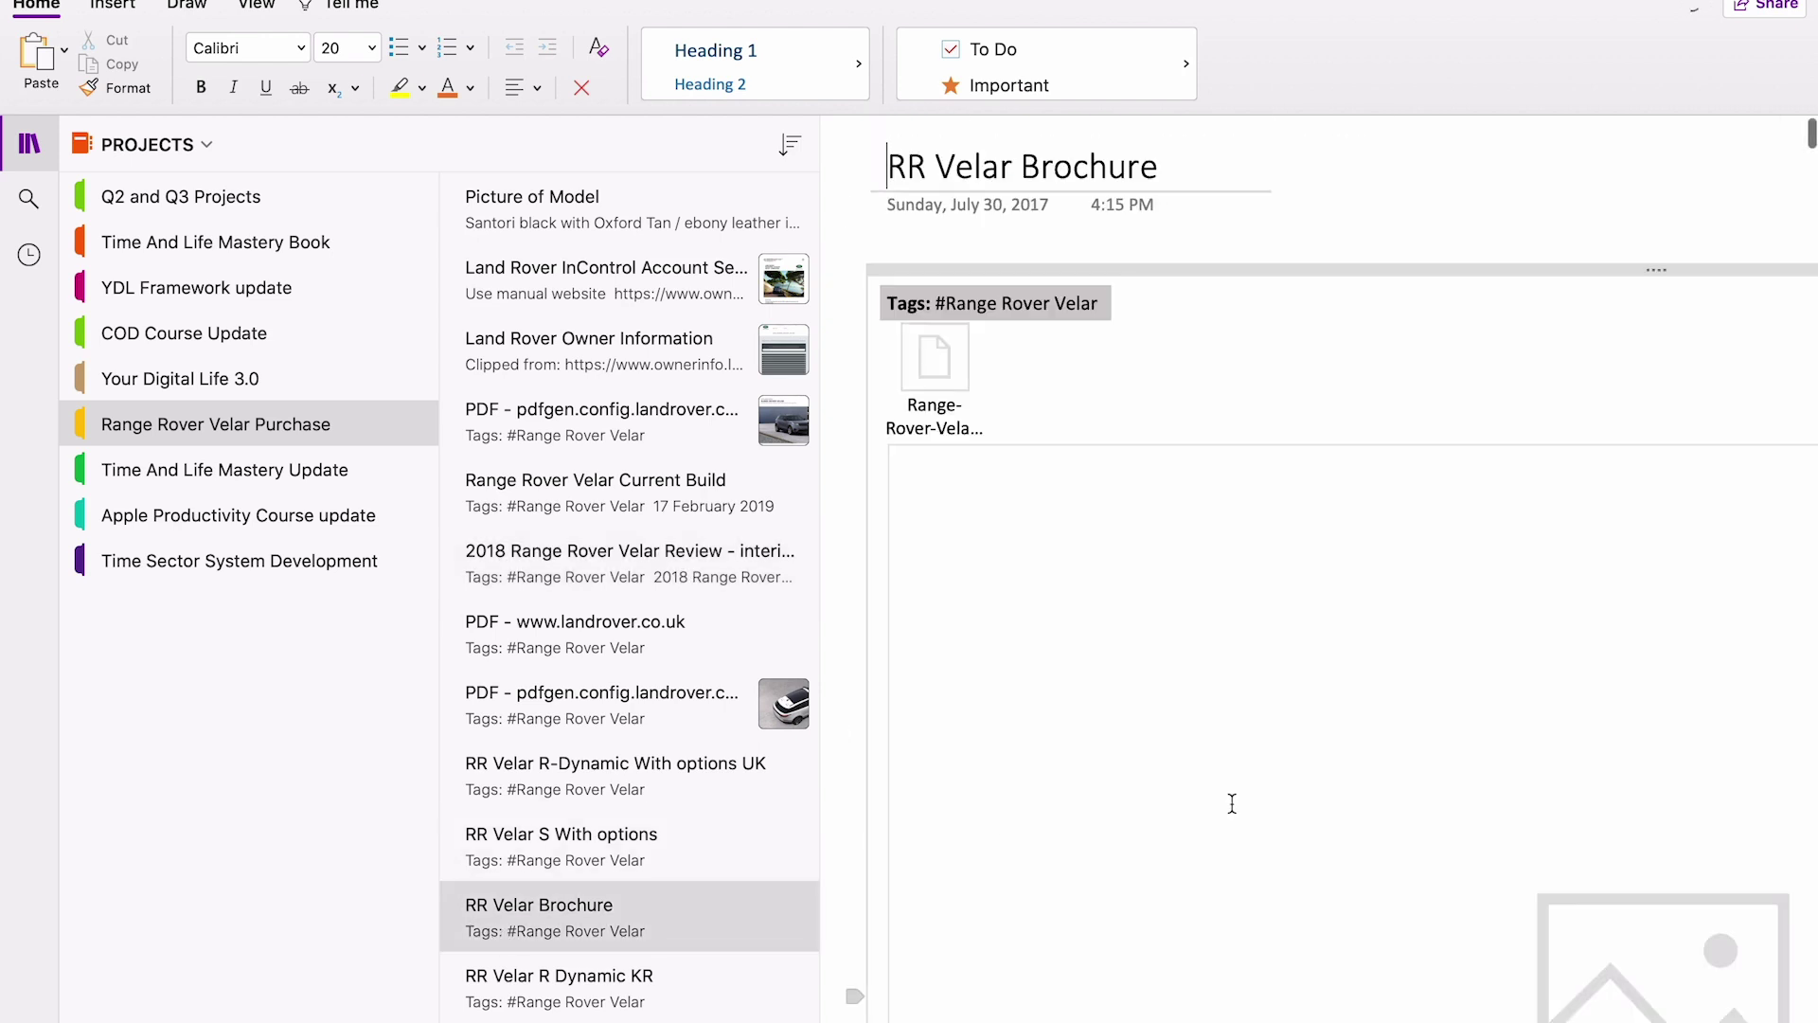
{"action": "scroll", "coordinate": [1231, 803], "scroll_direction": "down", "scroll_amount": 5}
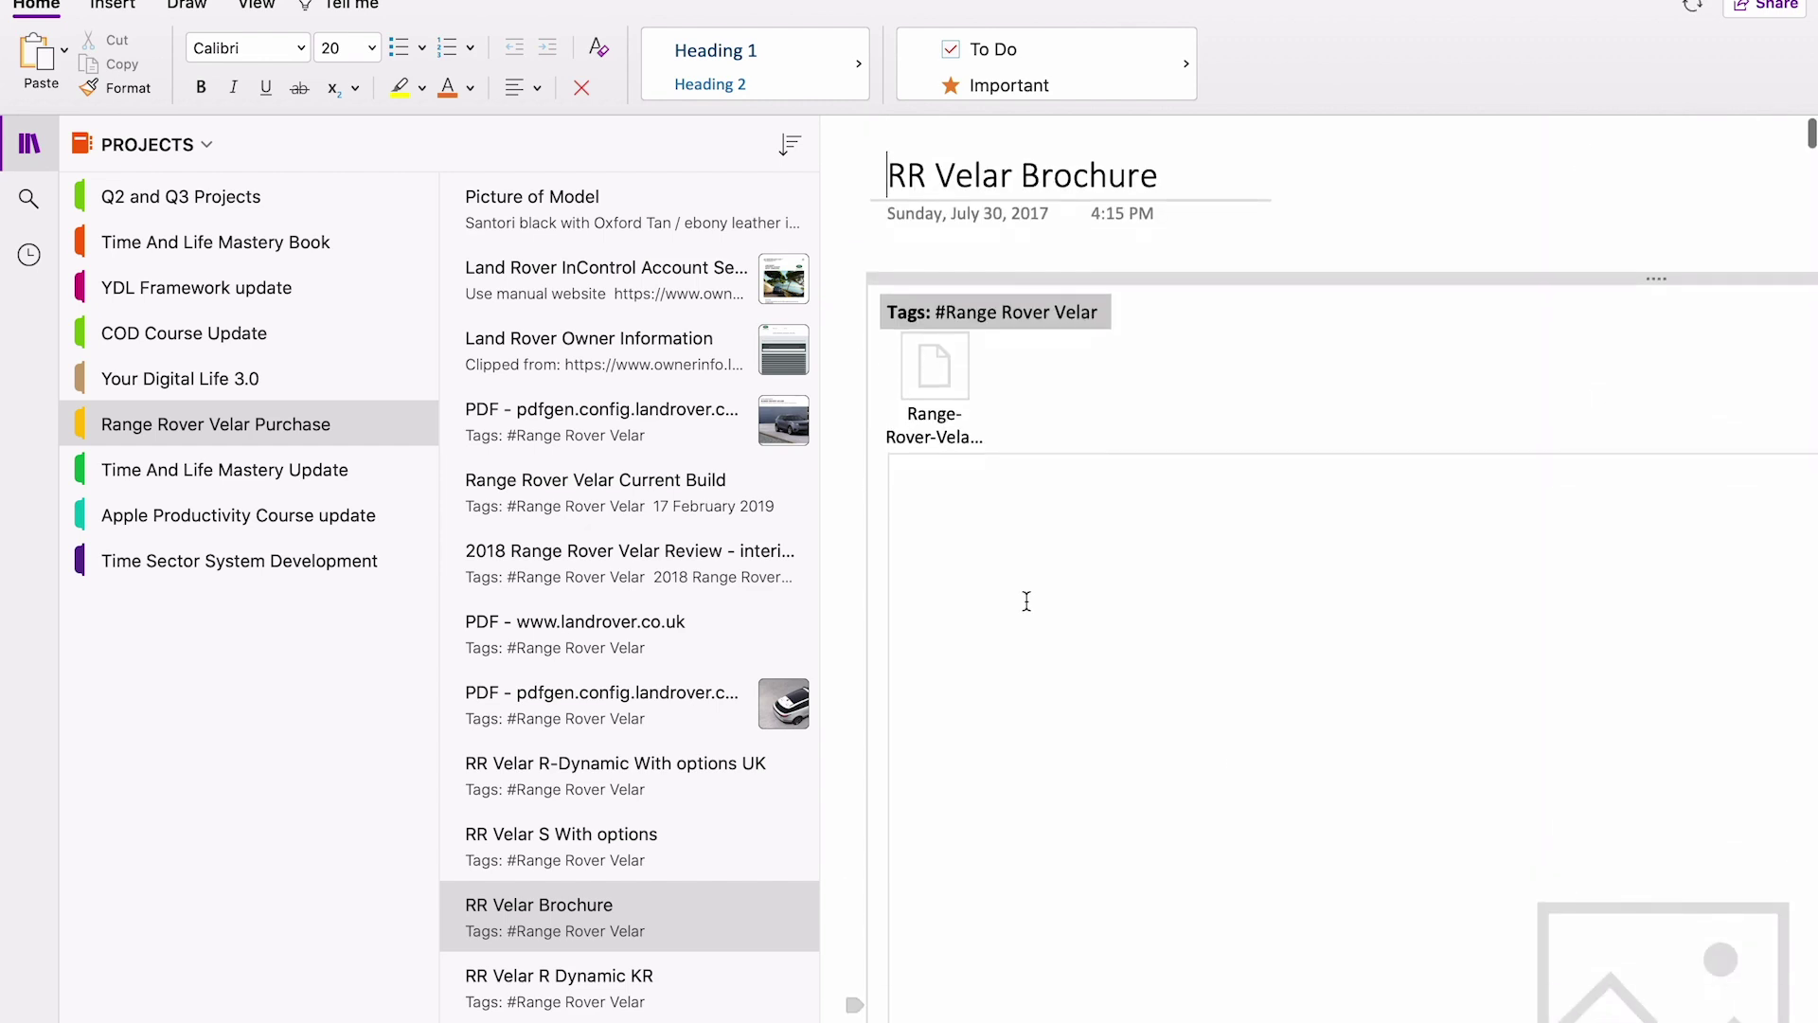
Look through the Land Rover Owner Information page and the two Land Rover PDF pages
{"action": "left_click", "coordinate": [638, 363]}
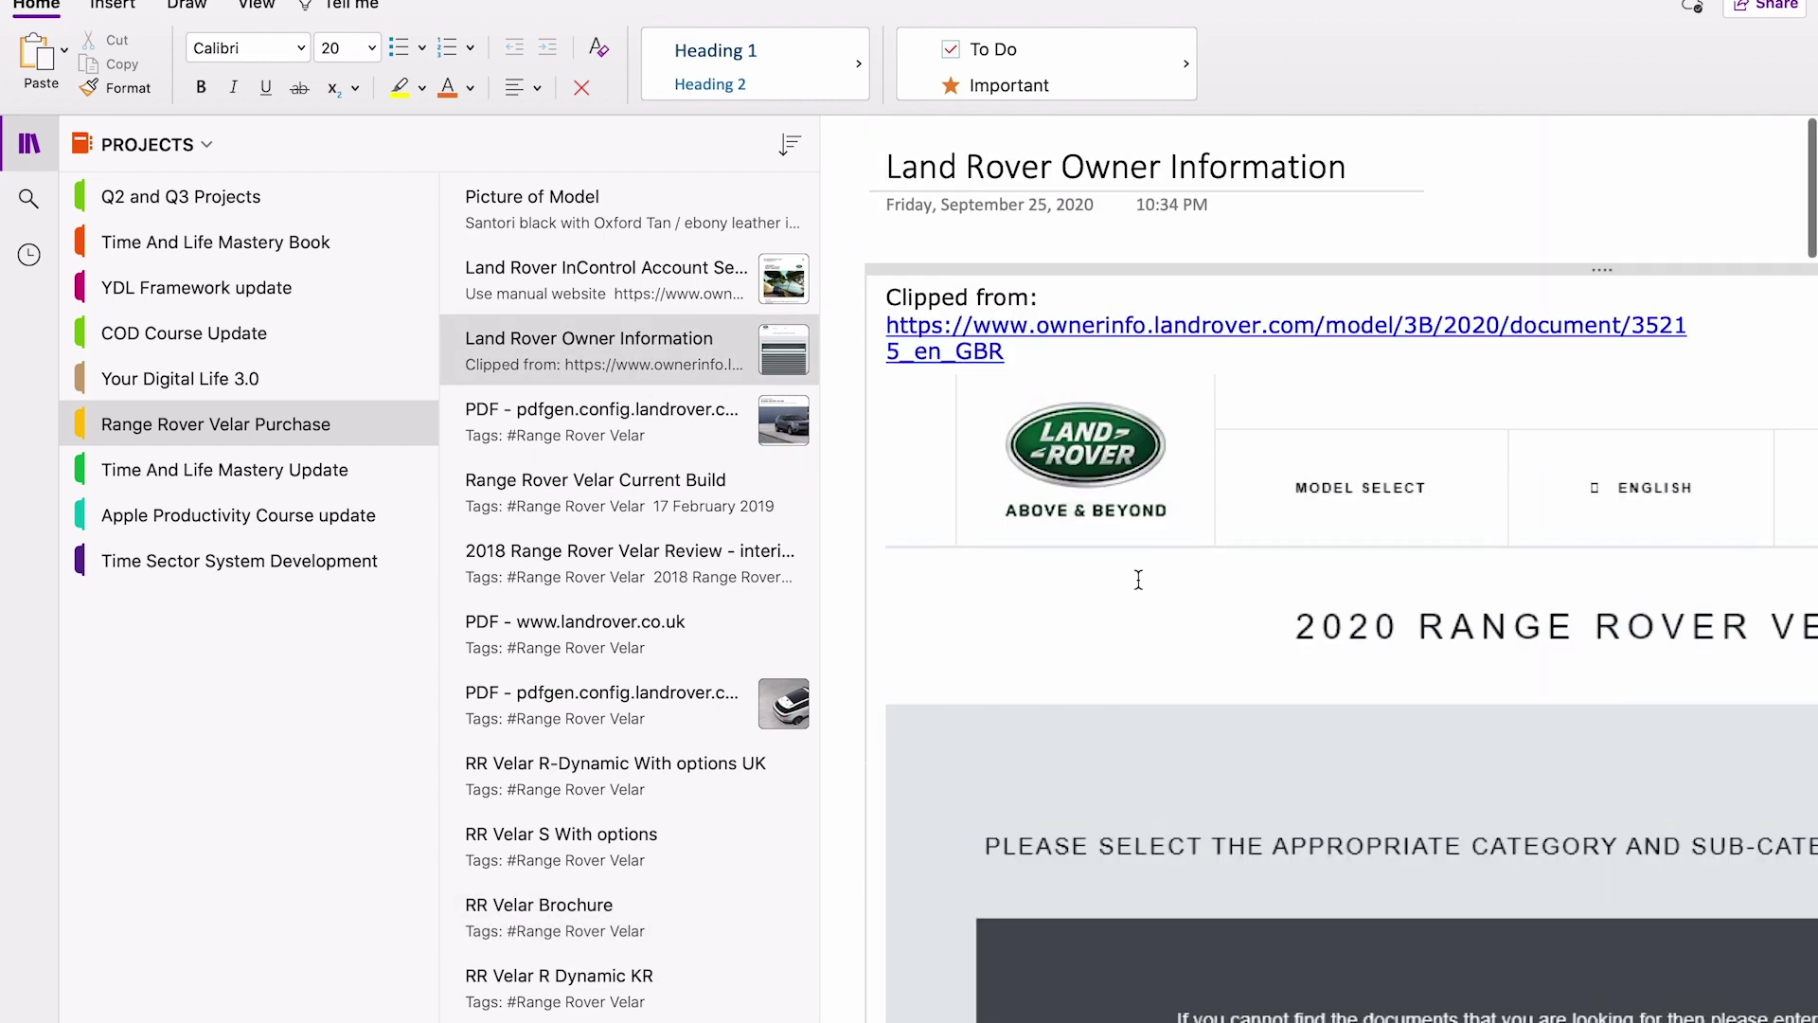
{"action": "scroll", "coordinate": [1136, 569], "scroll_direction": "down", "scroll_amount": 10}
{"action": "scroll", "coordinate": [1138, 557], "scroll_direction": "down", "scroll_amount": 3}
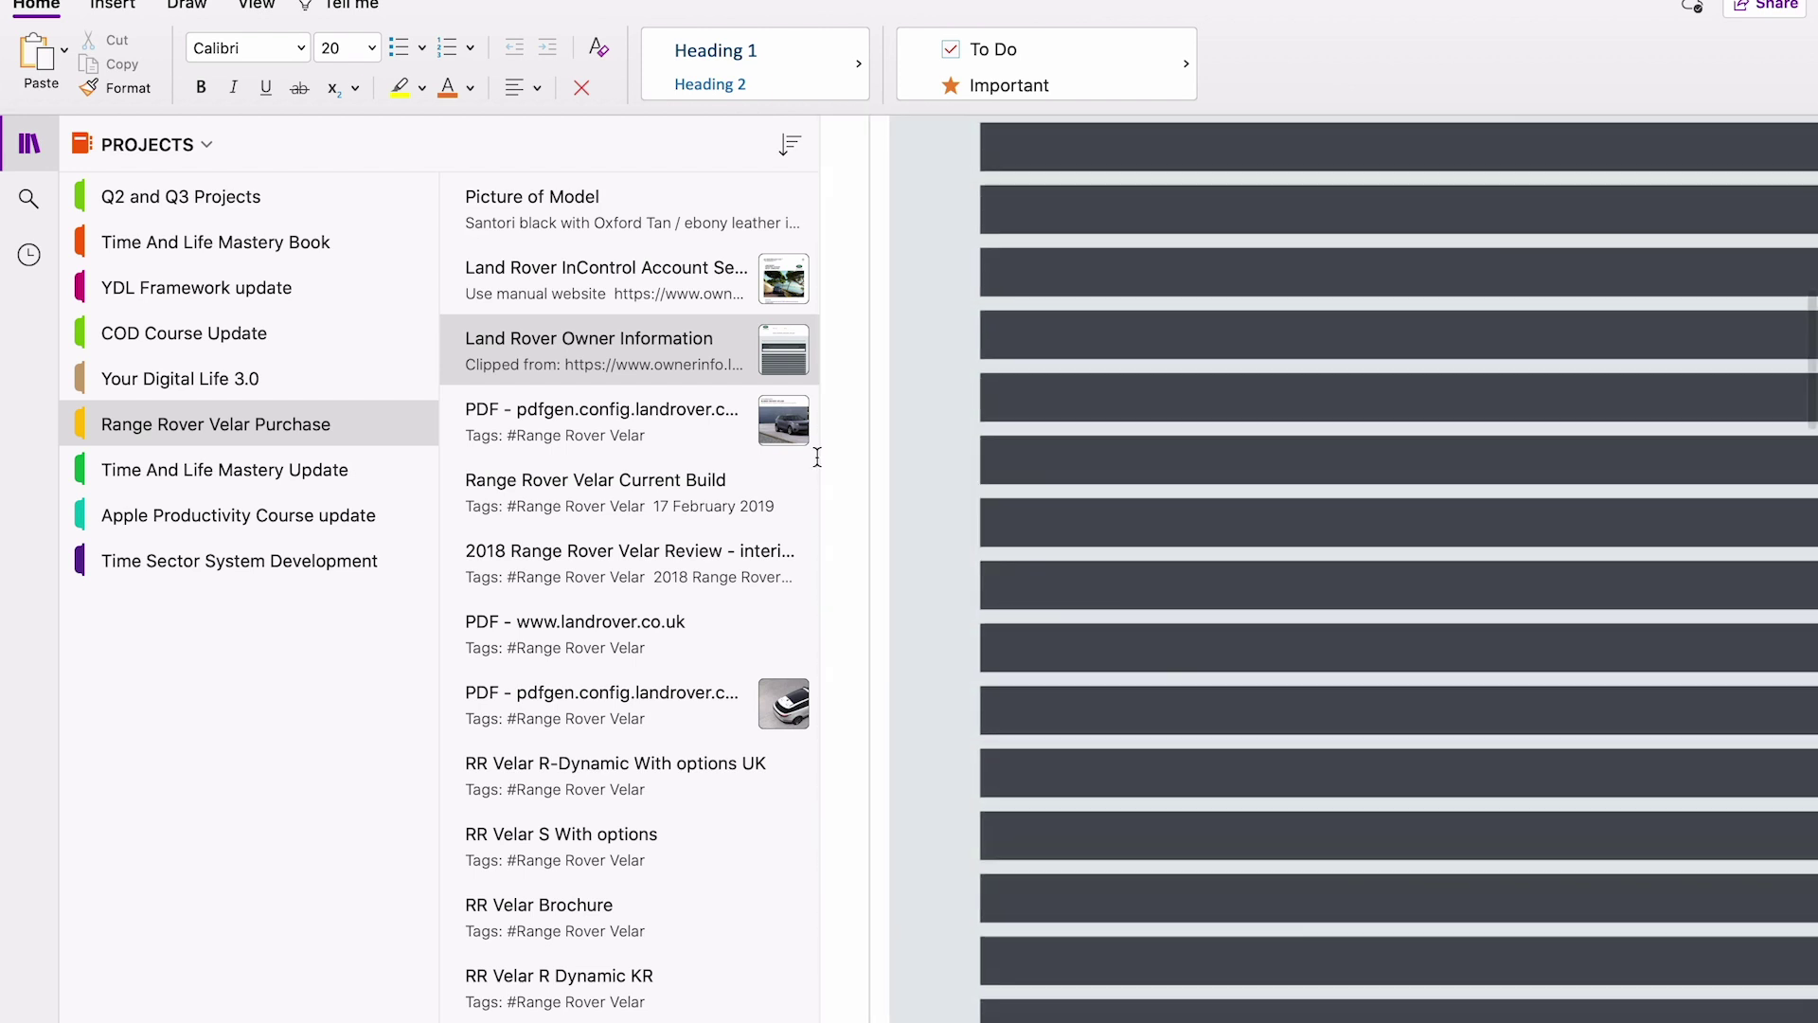
{"action": "left_click", "coordinate": [552, 441]}
{"action": "scroll", "coordinate": [1157, 604], "scroll_direction": "down", "scroll_amount": 10}
{"action": "scroll", "coordinate": [1157, 604], "scroll_direction": "up", "scroll_amount": 3}
{"action": "scroll", "coordinate": [1157, 604], "scroll_direction": "left", "scroll_amount": 5}
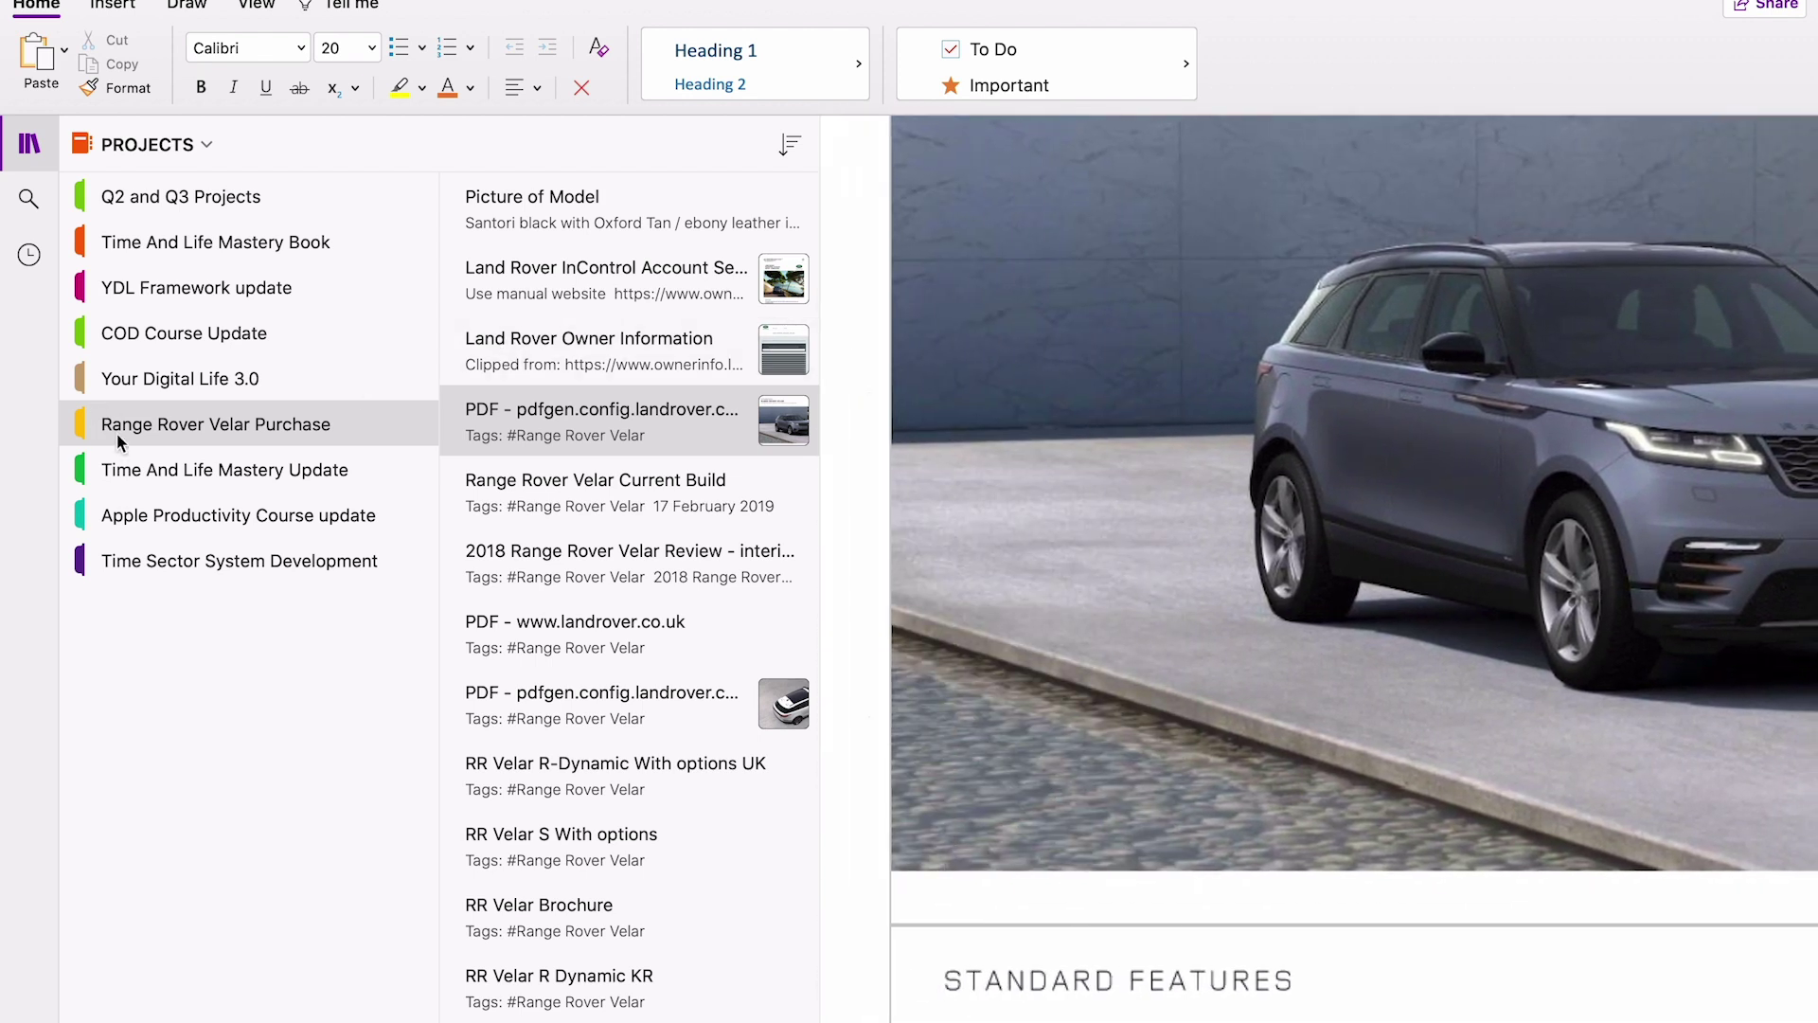
{"action": "left_click", "coordinate": [530, 699]}
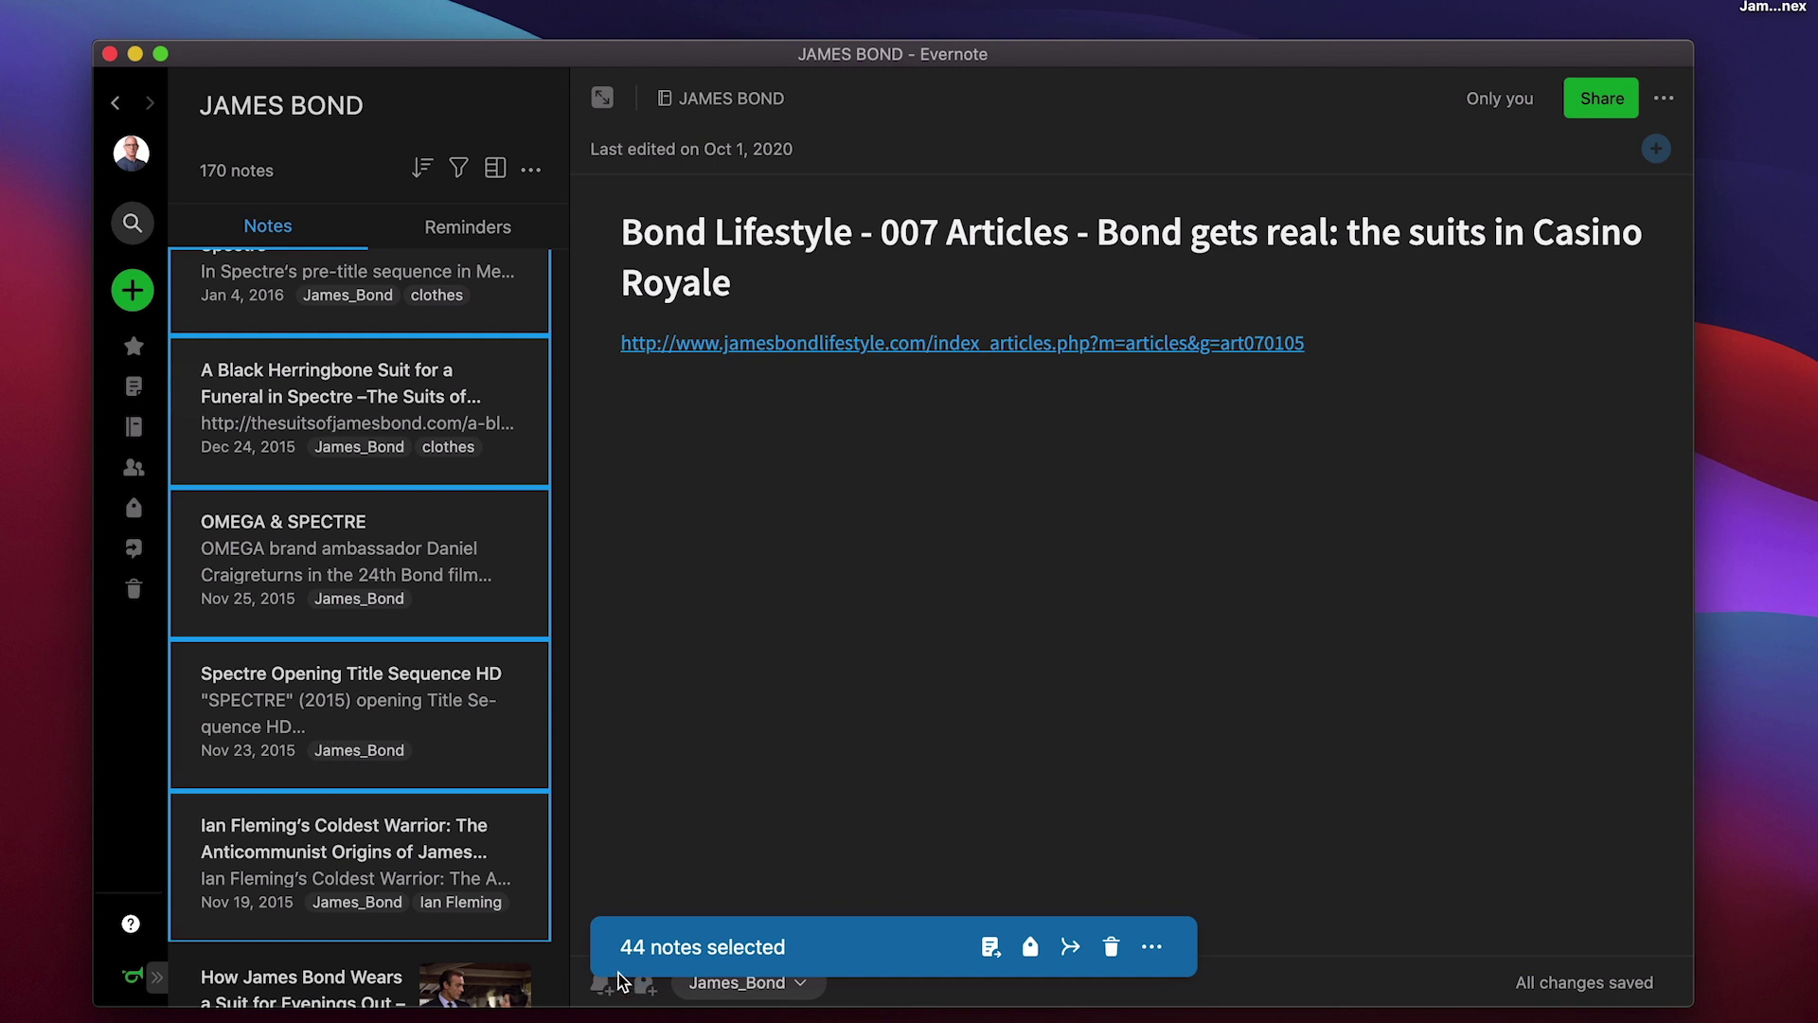
Show the More actions menu for the 44 selected James Bond notes
{"action": "left_click", "coordinate": [1150, 956]}
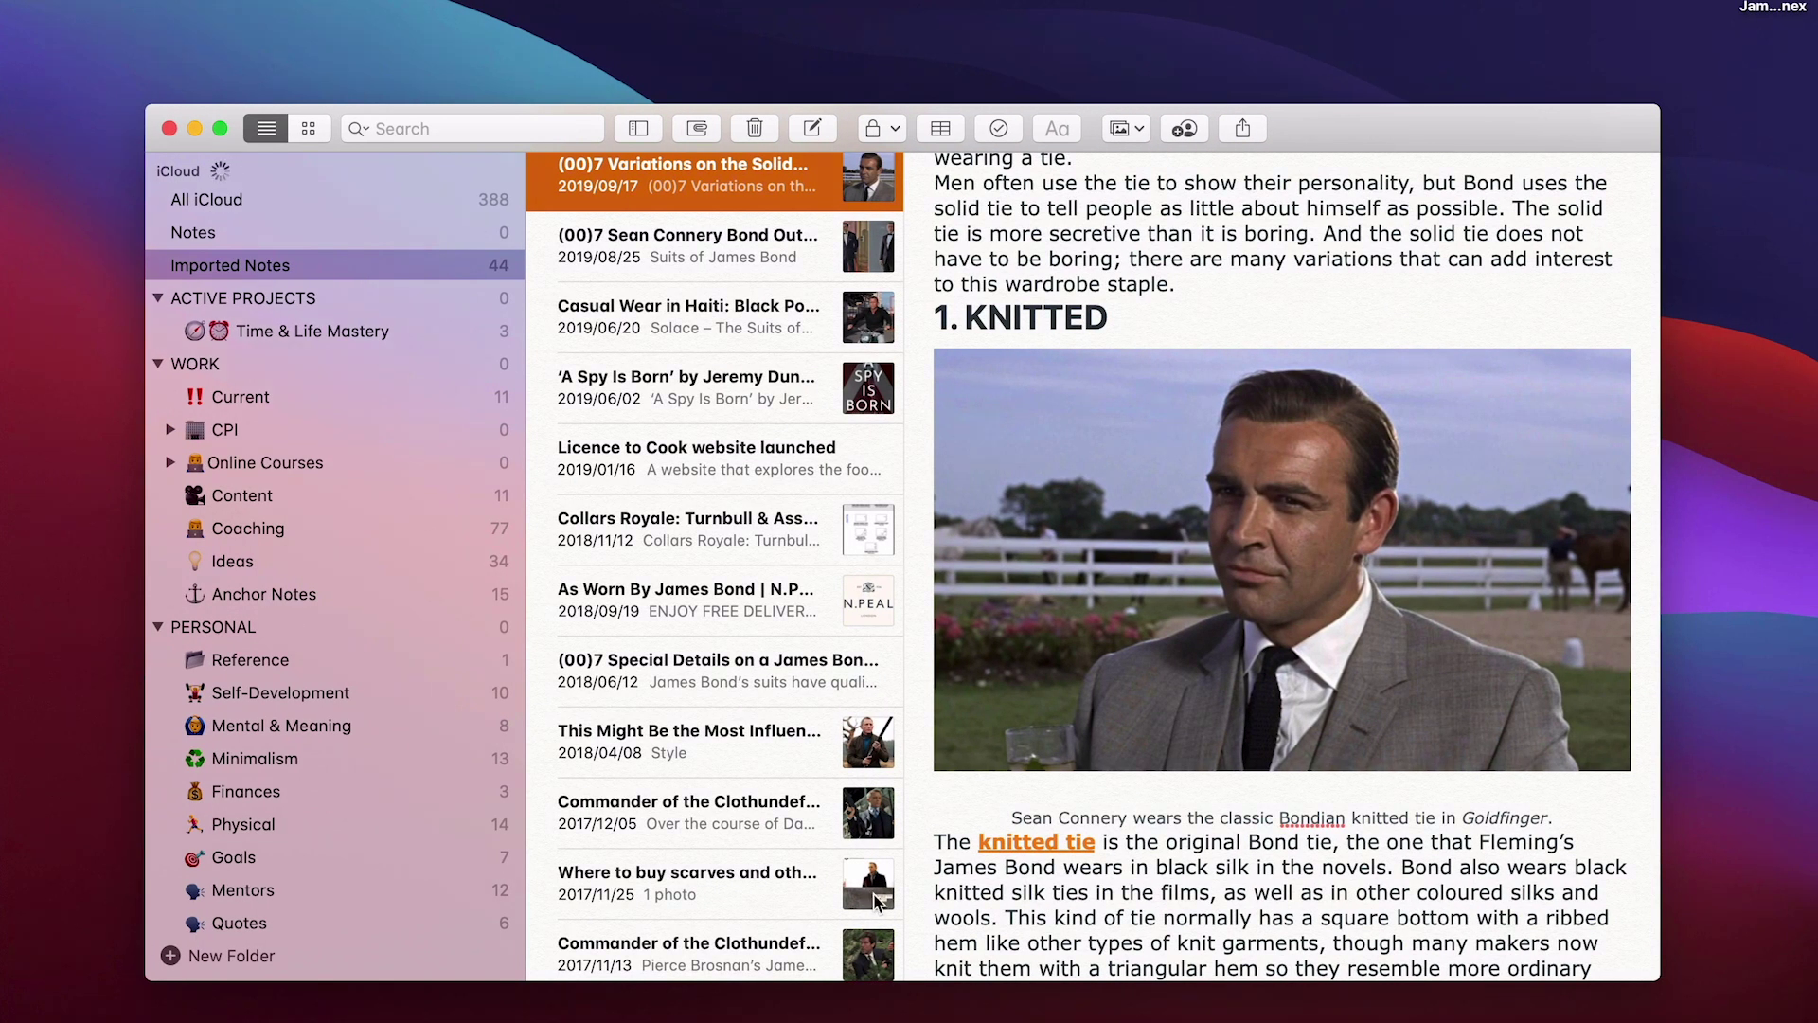
Open the imported 'Commander of the Clothundefined Part 4: Daniel Craig' note in Apple Notes
{"action": "left_click", "coordinate": [774, 801]}
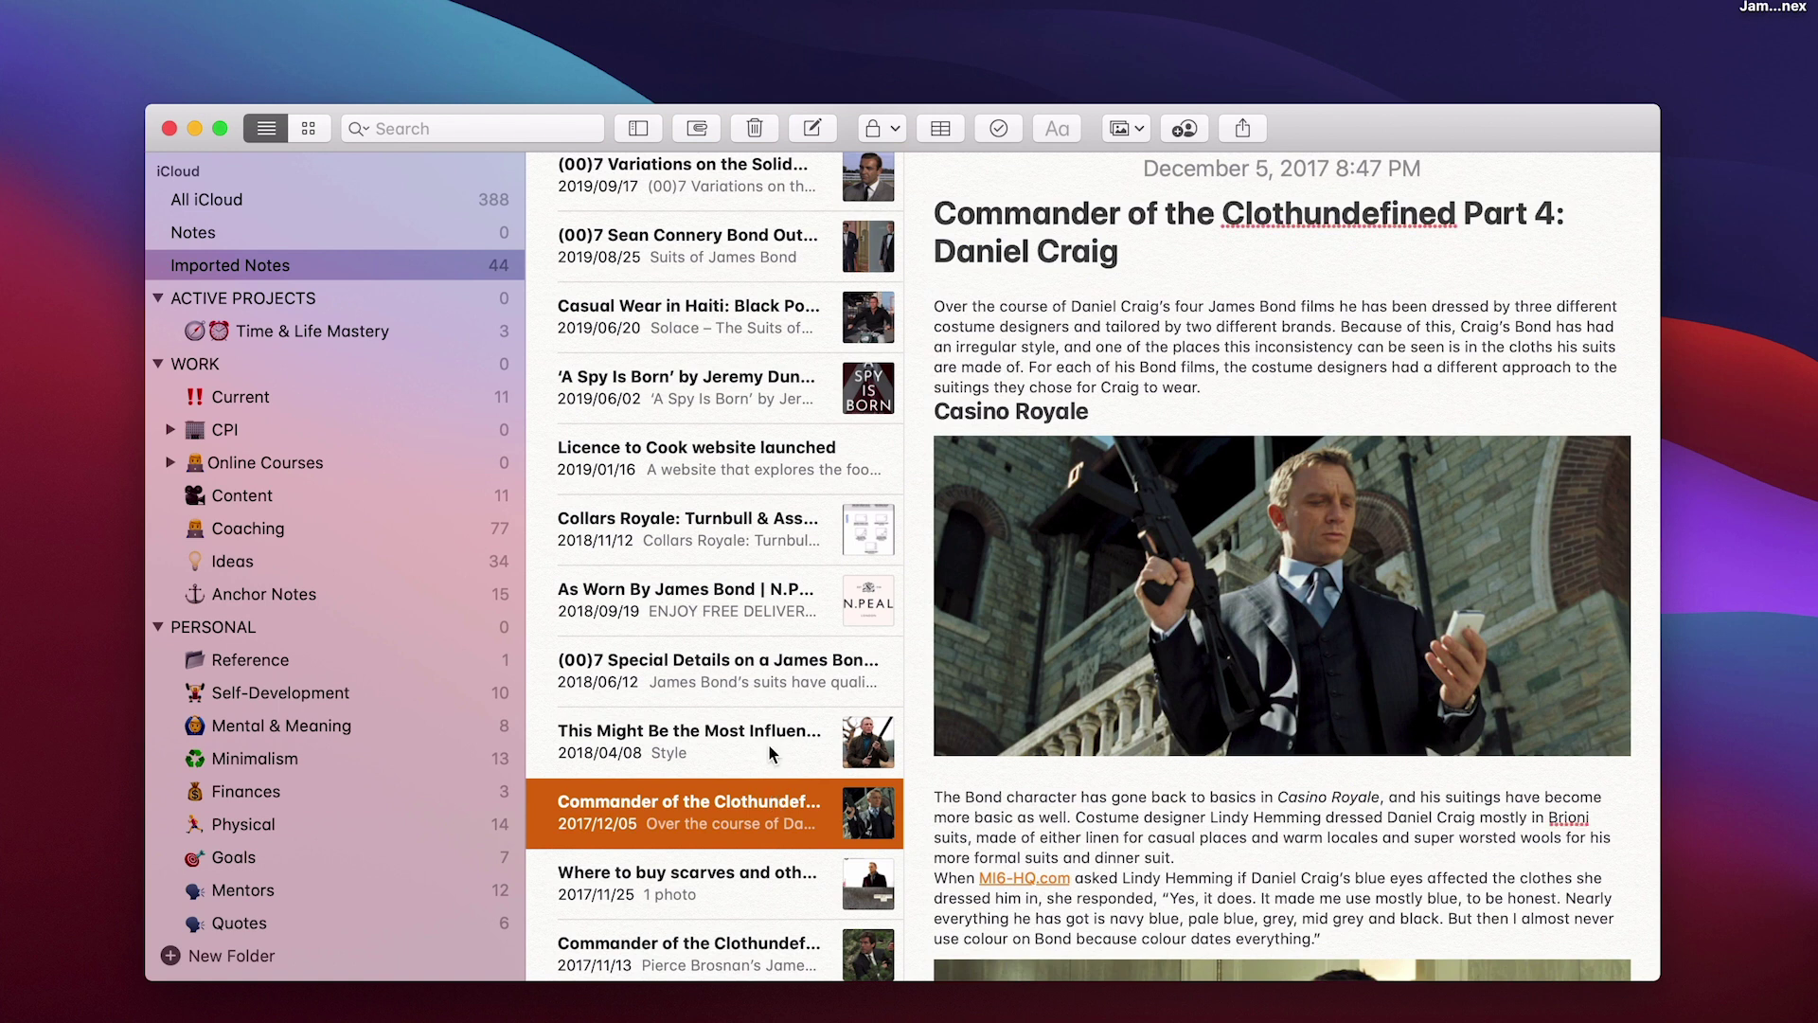